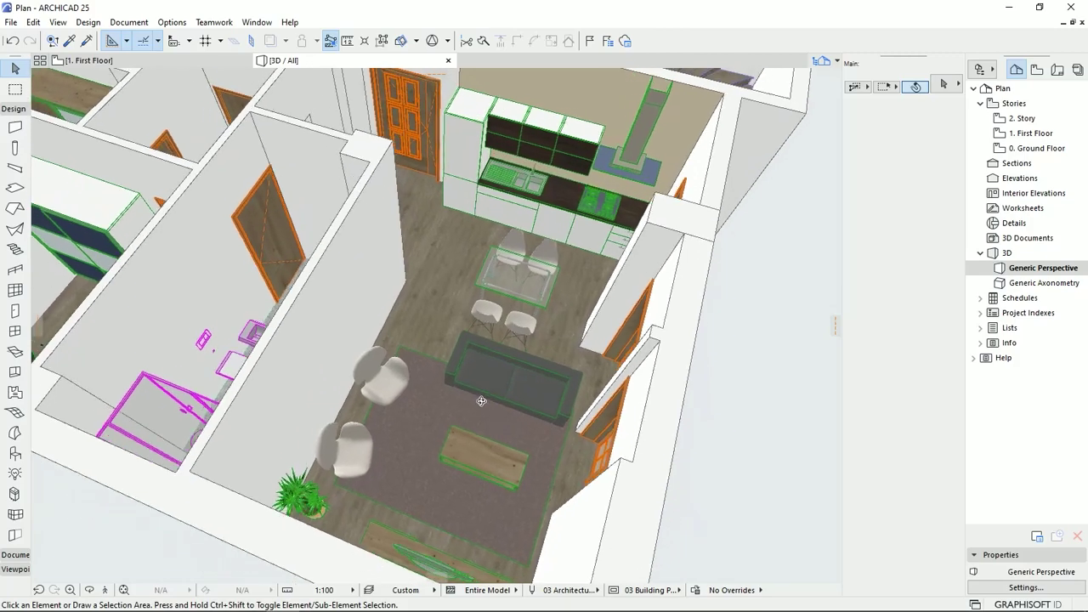
# Select the modular wardrobe next to the long drawer unit and shift its first door to a new position
pyautogui.scroll(4, 501, 364)
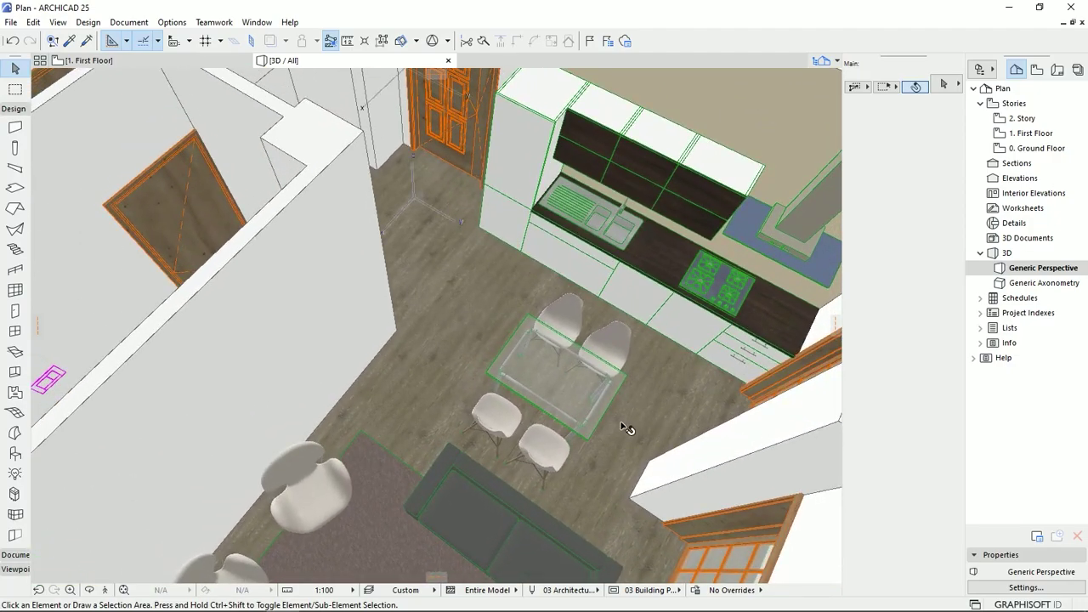
pyautogui.scroll(3, 265, 204)
pyautogui.moveTo(265, 204); pyautogui.dragTo(460, 356, button='middle')
pyautogui.scroll(1, 448, 366)
pyautogui.click(481, 363)
pyautogui.click(449, 352)
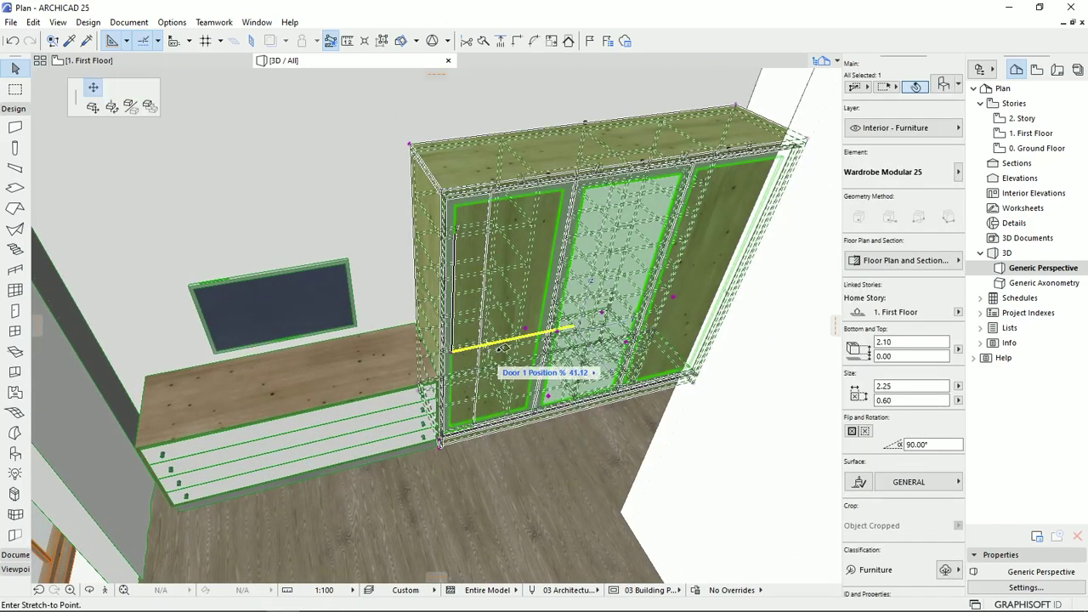
pyautogui.click(538, 334)
pyautogui.keyDown('shift'); pyautogui.moveTo(529, 404); pyautogui.dragTo(522, 325, button='middle'); pyautogui.keyUp('shift')
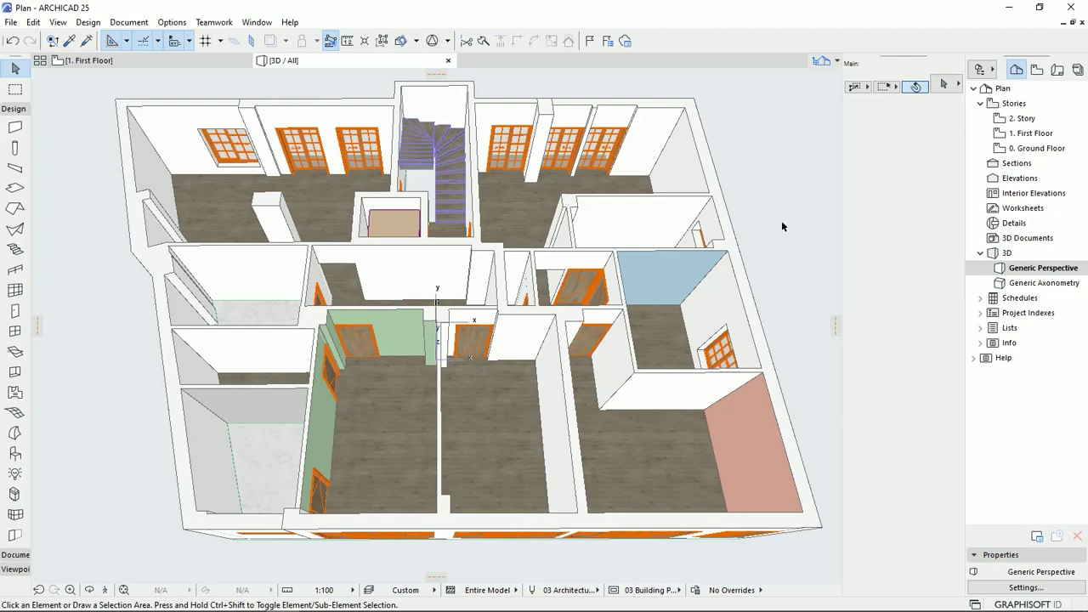
# Inspect the unfurnished first floor in 3D, including the green-walled bedroom and the light stone floor slabs of the bathrooms
pyautogui.moveTo(782, 223); pyautogui.dragTo(758, 235, button='middle')
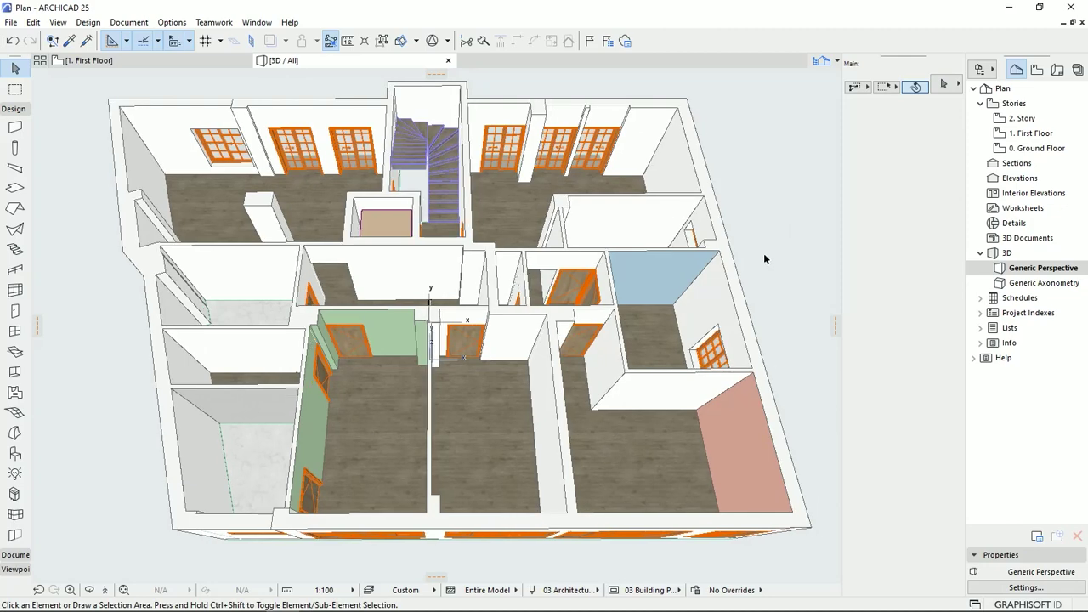
pyautogui.moveTo(467, 405); pyautogui.dragTo(557, 355, button='middle')
pyautogui.moveTo(559, 302); pyautogui.dragTo(500, 293, button='middle')
pyautogui.scroll(3, 461, 317)
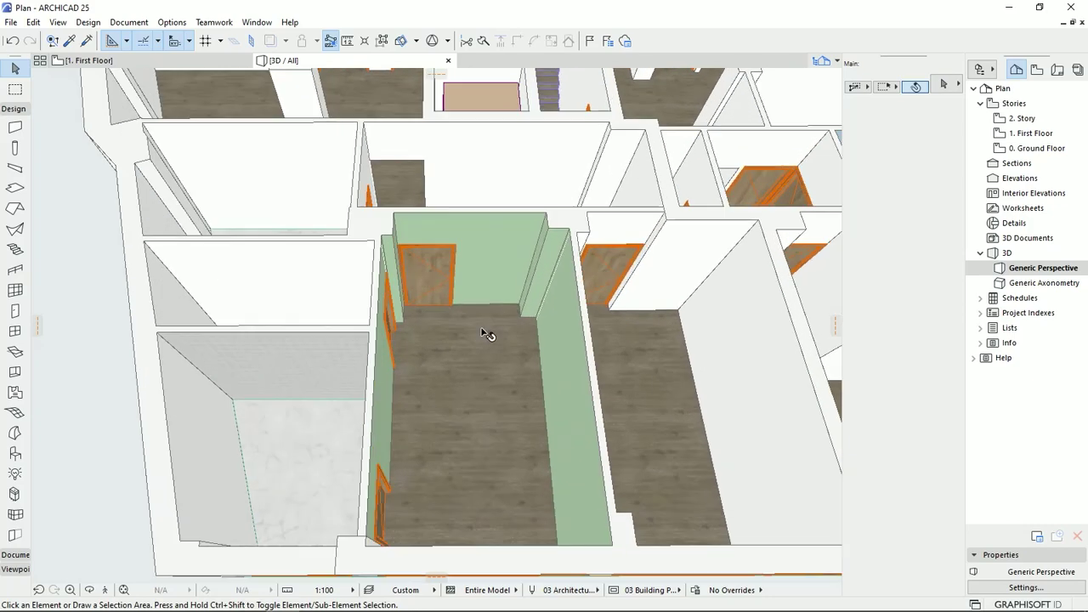
pyautogui.moveTo(488, 335); pyautogui.dragTo(489, 295, button='middle')
pyautogui.scroll(-8, 479, 348)
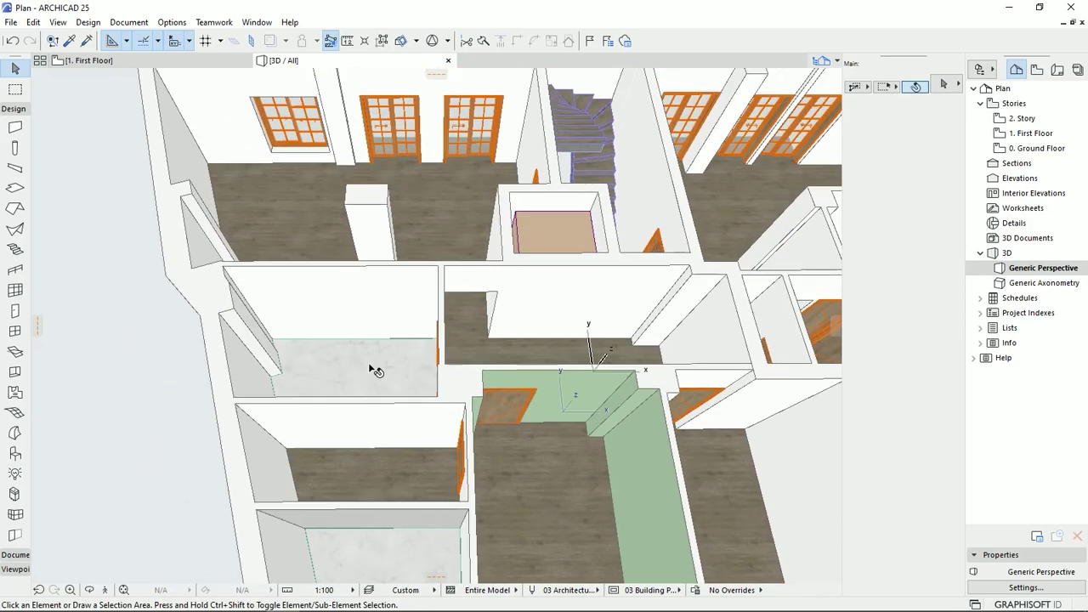
pyautogui.click(366, 365)
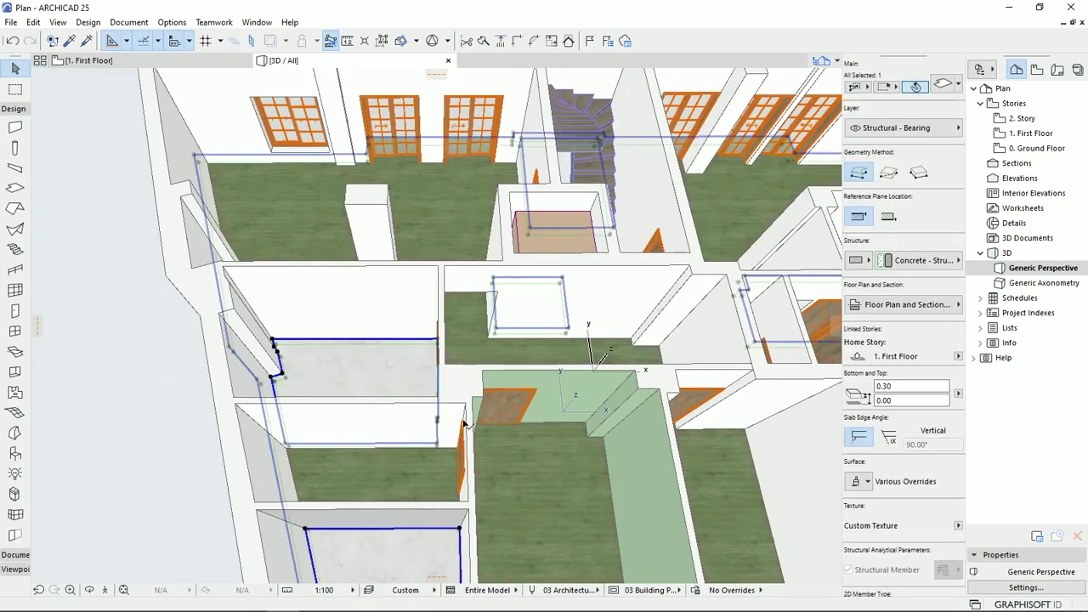
pyautogui.scroll(3, 463, 429)
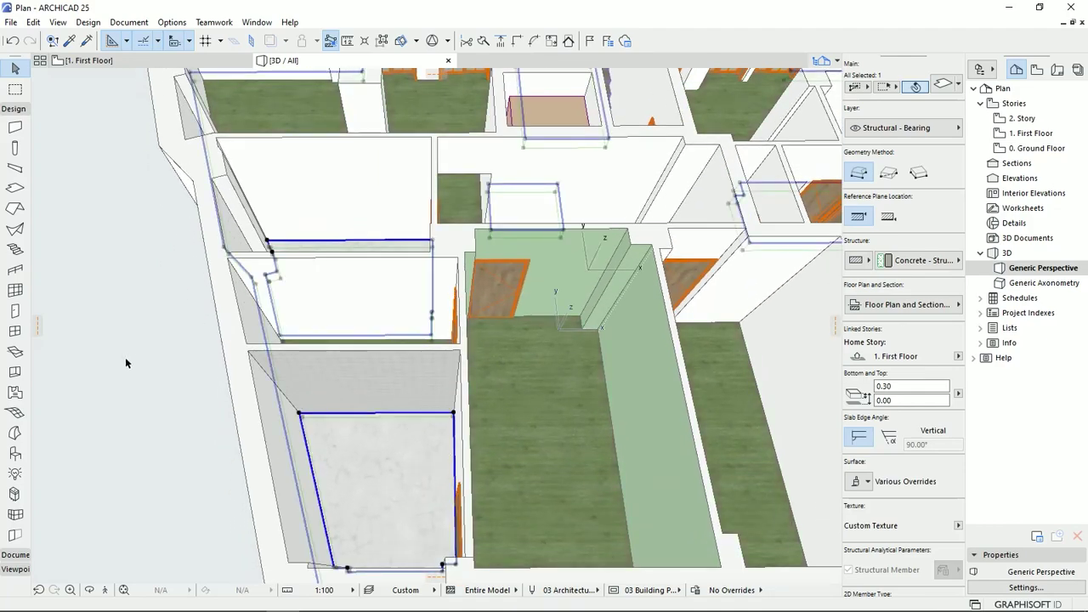
pyautogui.press('Escape')
# Examine the accent-coloured walls and room layout around the 3D model, checking the end wall of the pink-walled bedroom
pyautogui.scroll(-5, 500, 399)
pyautogui.moveTo(599, 283); pyautogui.dragTo(520, 364)
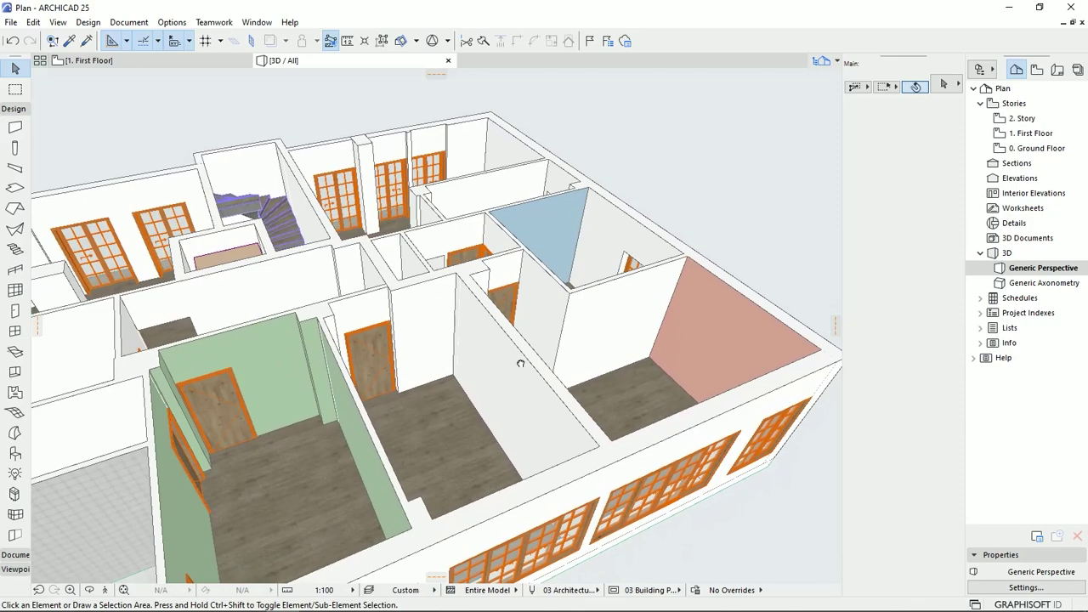
pyautogui.scroll(5, 692, 349)
pyautogui.moveTo(667, 269); pyautogui.dragTo(589, 405)
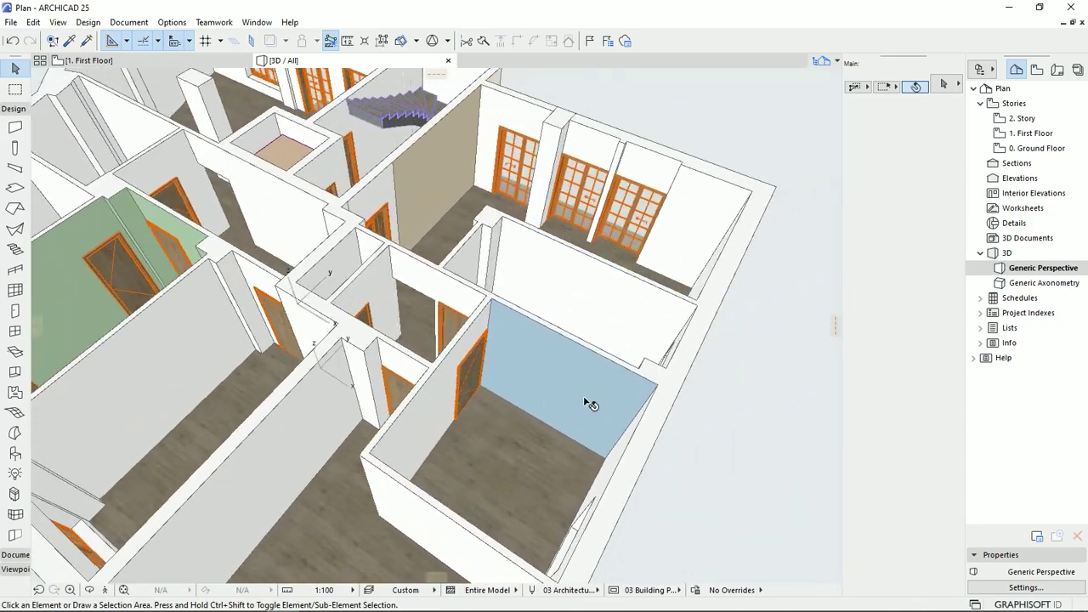
pyautogui.scroll(-2, 396, 134)
pyautogui.scroll(-3, 382, 280)
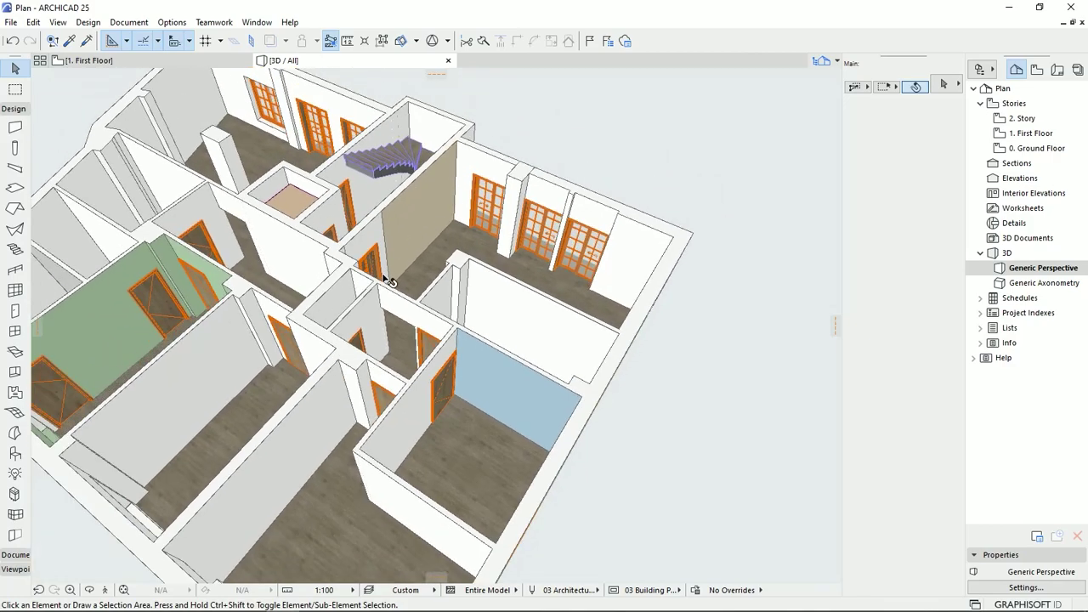
pyautogui.moveTo(383, 279); pyautogui.dragTo(461, 230, button='middle')
pyautogui.keyDown('shift'); pyautogui.moveTo(268, 320); pyautogui.dragTo(474, 315, button='middle'); pyautogui.keyUp('shift')
pyautogui.moveTo(607, 377); pyautogui.dragTo(646, 342)
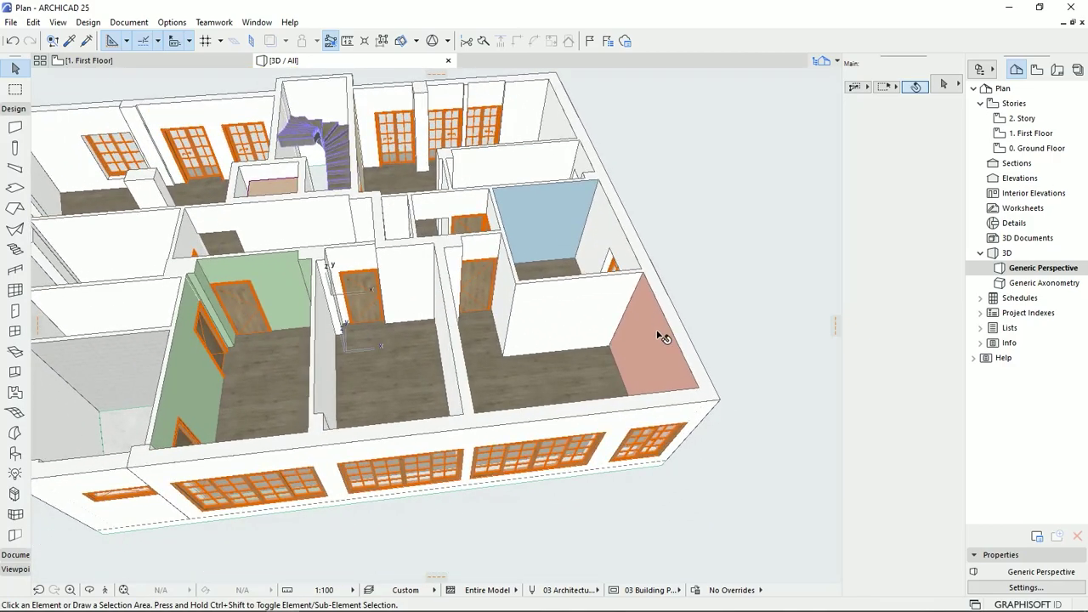
pyautogui.click(662, 337)
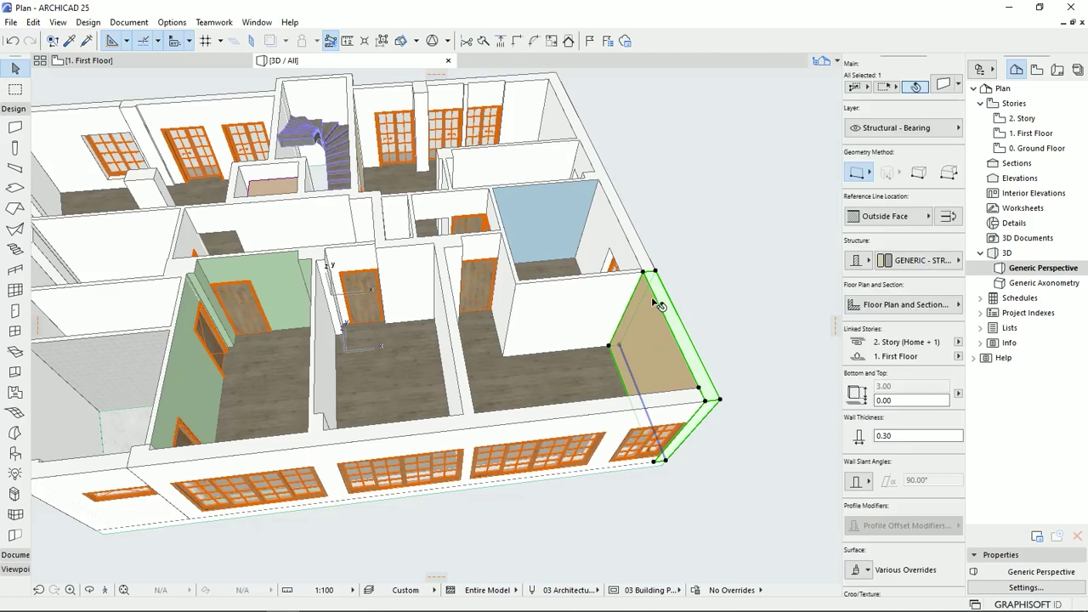
pyautogui.click(551, 207)
pyautogui.moveTo(559, 308); pyautogui.dragTo(555, 330, button='middle')
pyautogui.press('Escape')
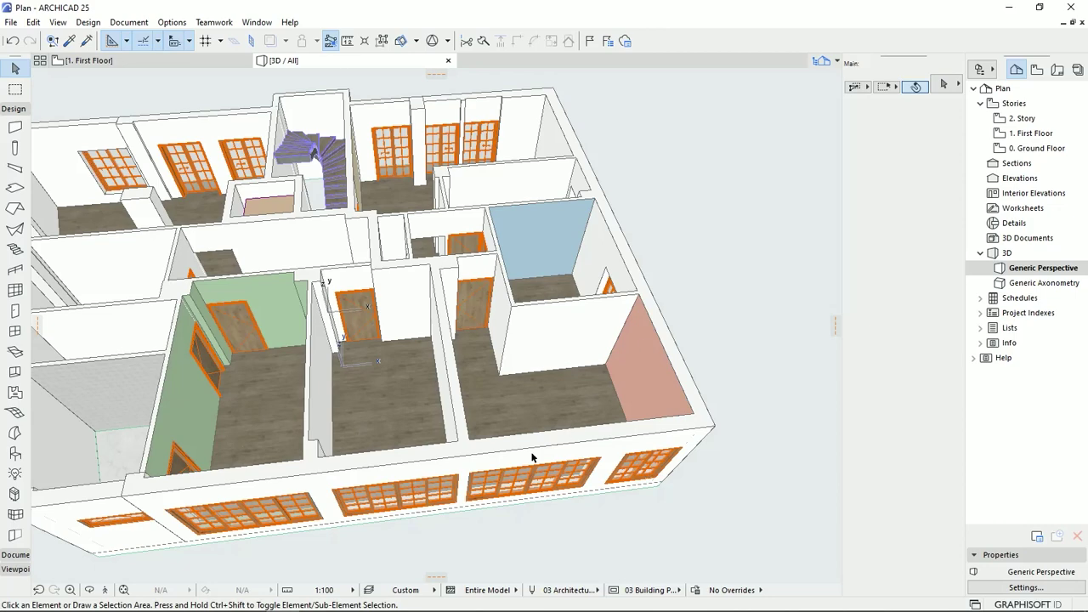
pyautogui.moveTo(445, 349); pyautogui.dragTo(448, 393, button='middle')
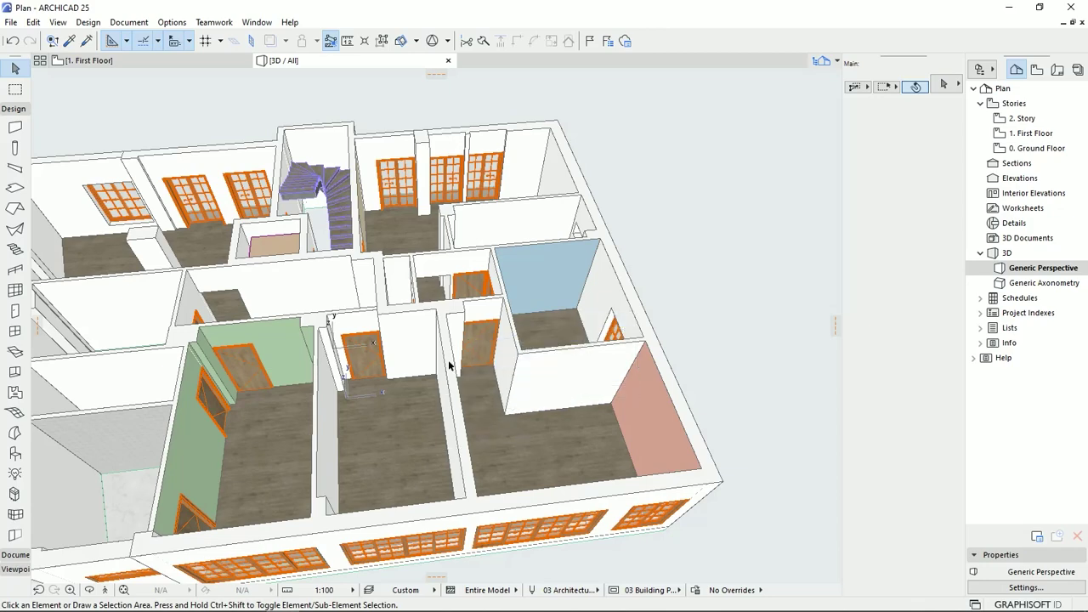
pyautogui.moveTo(537, 384); pyautogui.dragTo(455, 348)
pyautogui.moveTo(434, 277); pyautogui.dragTo(567, 264)
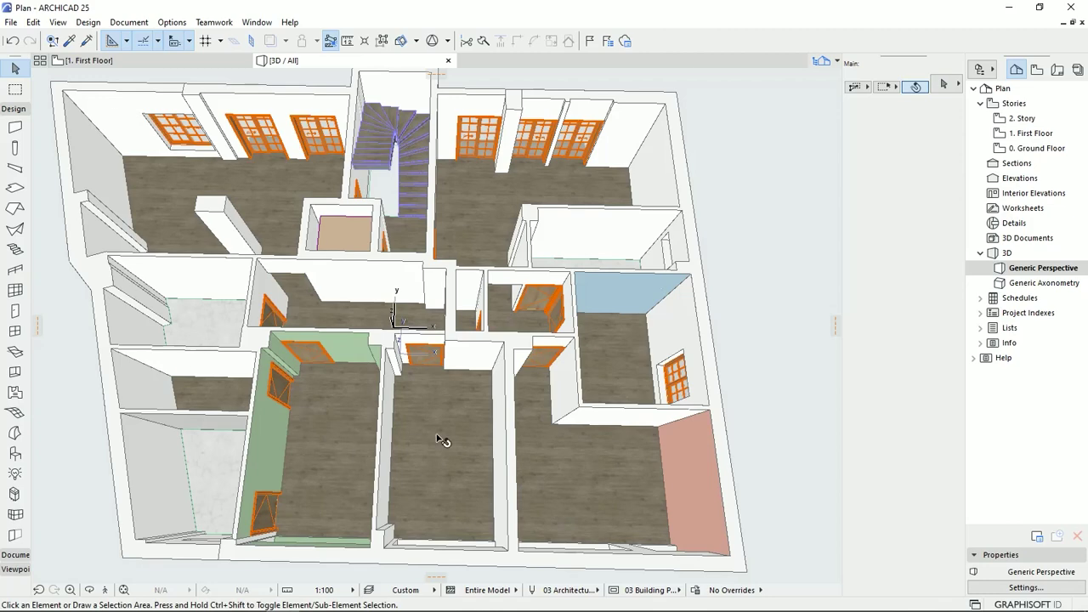
pyautogui.moveTo(492, 226); pyautogui.dragTo(395, 319, button='middle')
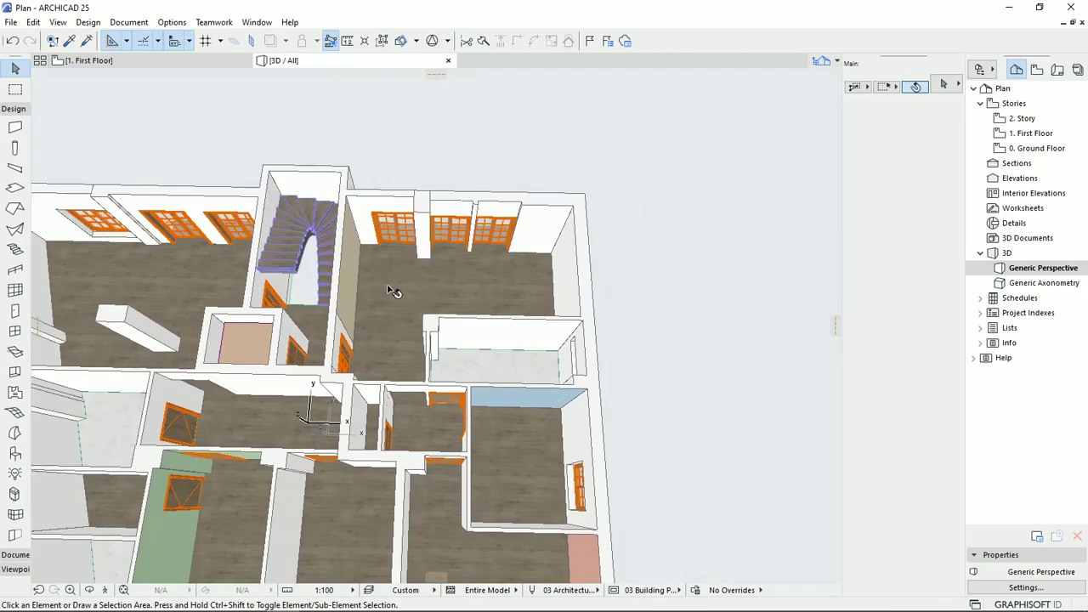
pyautogui.moveTo(387, 312); pyautogui.dragTo(467, 192)
# Open the first-floor plan at the corner double bedroom and search the object library for "bed"
pyautogui.press('F2')
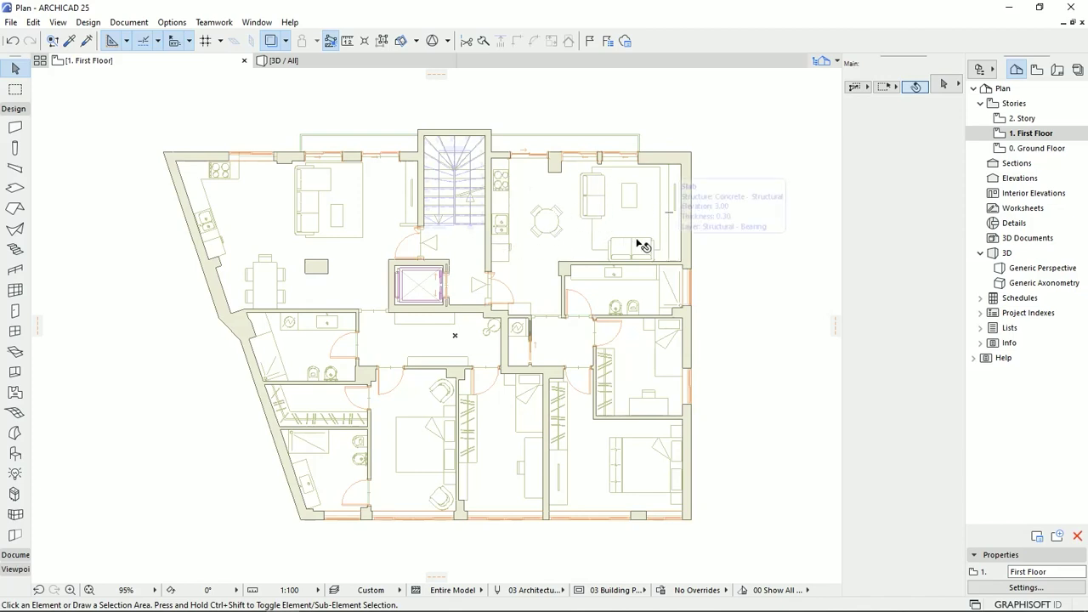
pyautogui.moveTo(625, 327); pyautogui.dragTo(601, 278, button='middle')
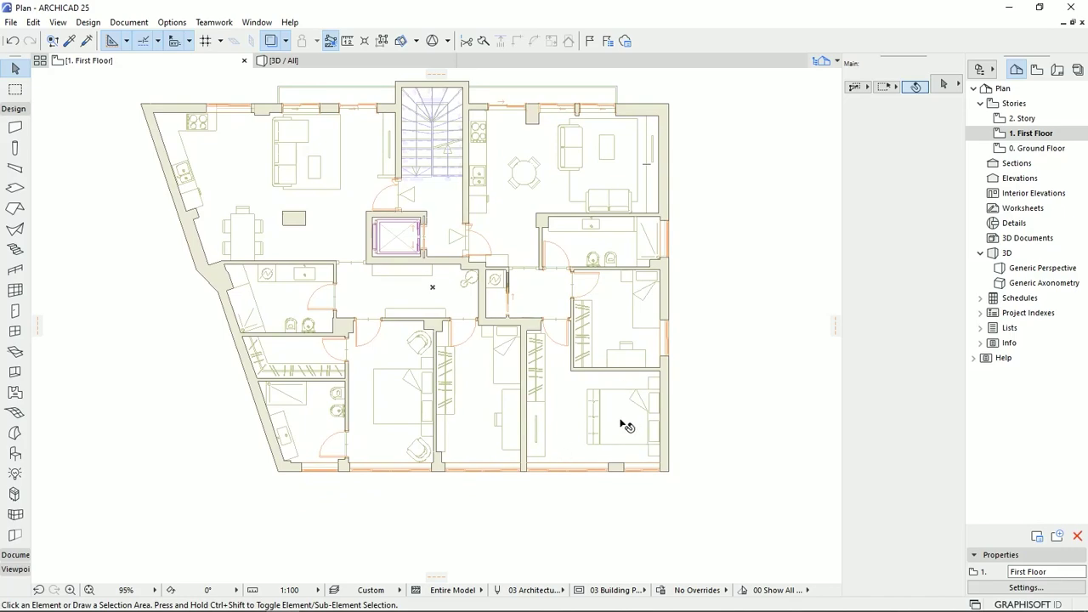
pyautogui.scroll(5, 626, 426)
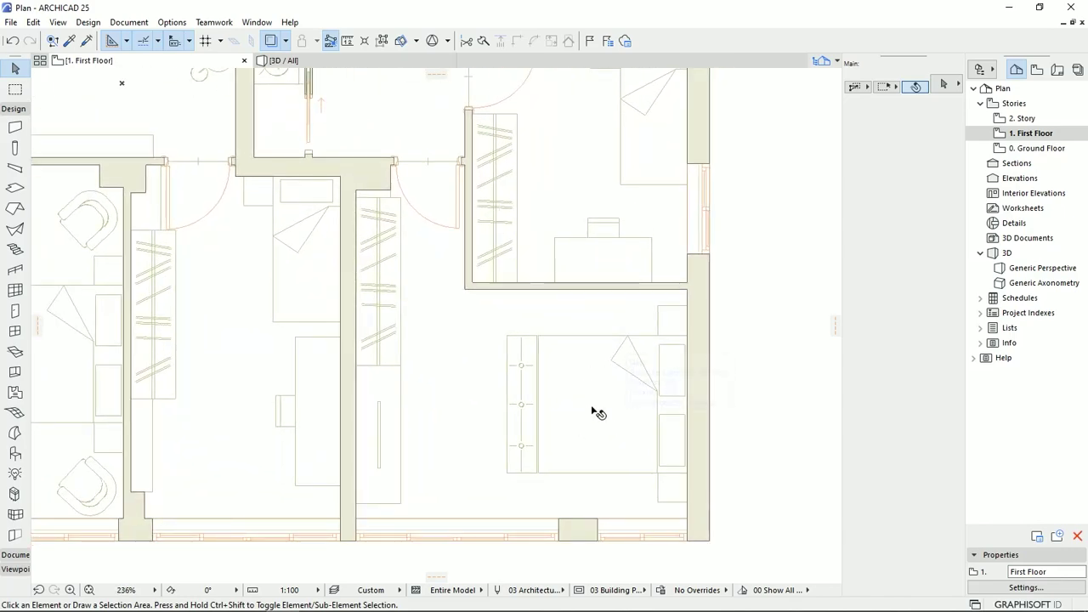
pyautogui.moveTo(609, 431); pyautogui.dragTo(605, 416, button='middle')
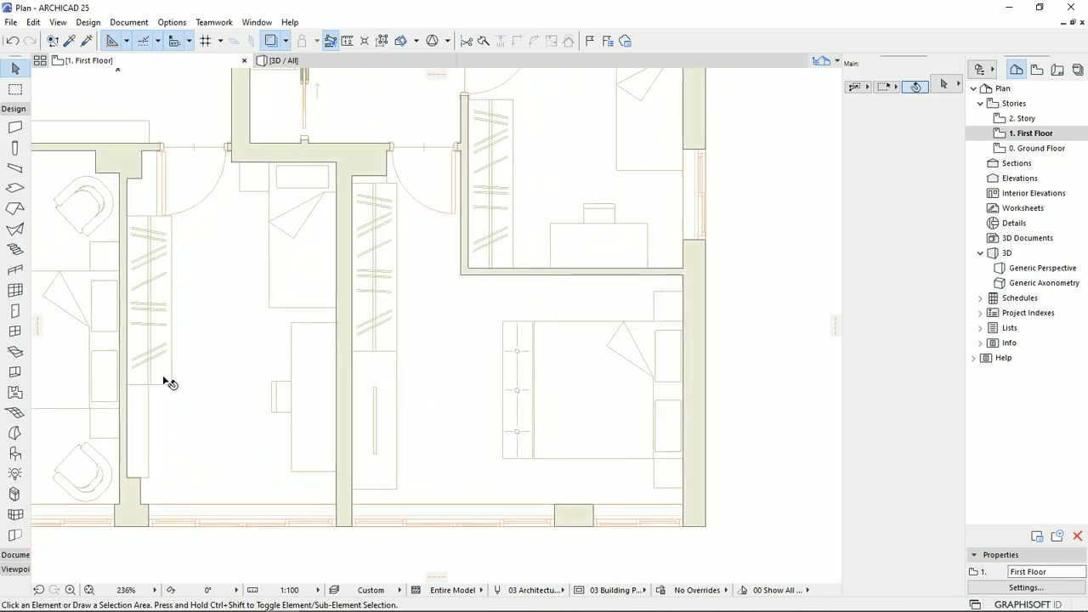
pyautogui.click(14, 455)
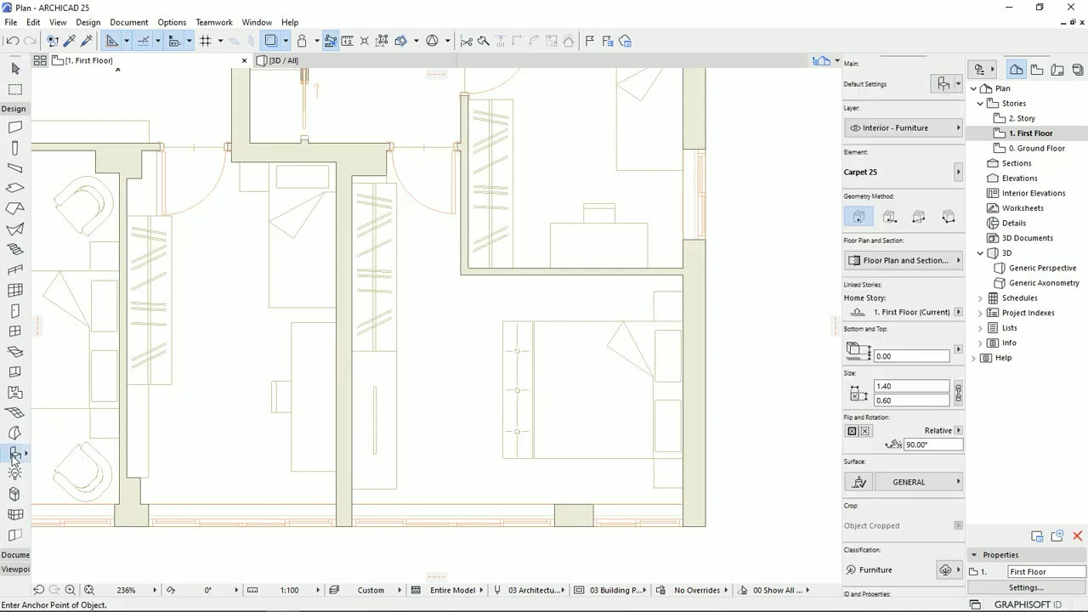
pyautogui.click(941, 84)
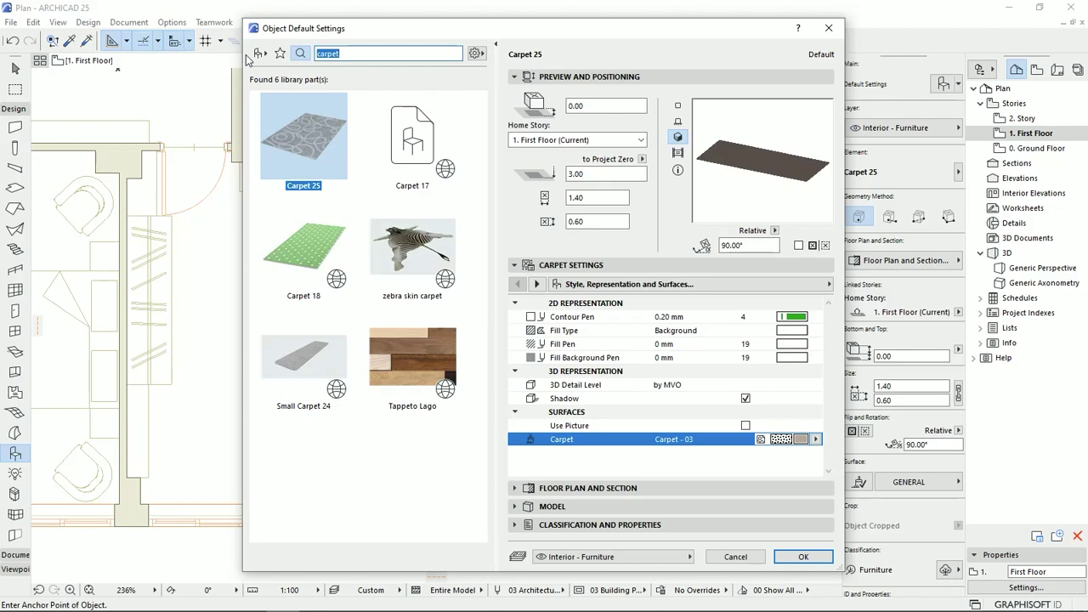
pyautogui.write('bed')
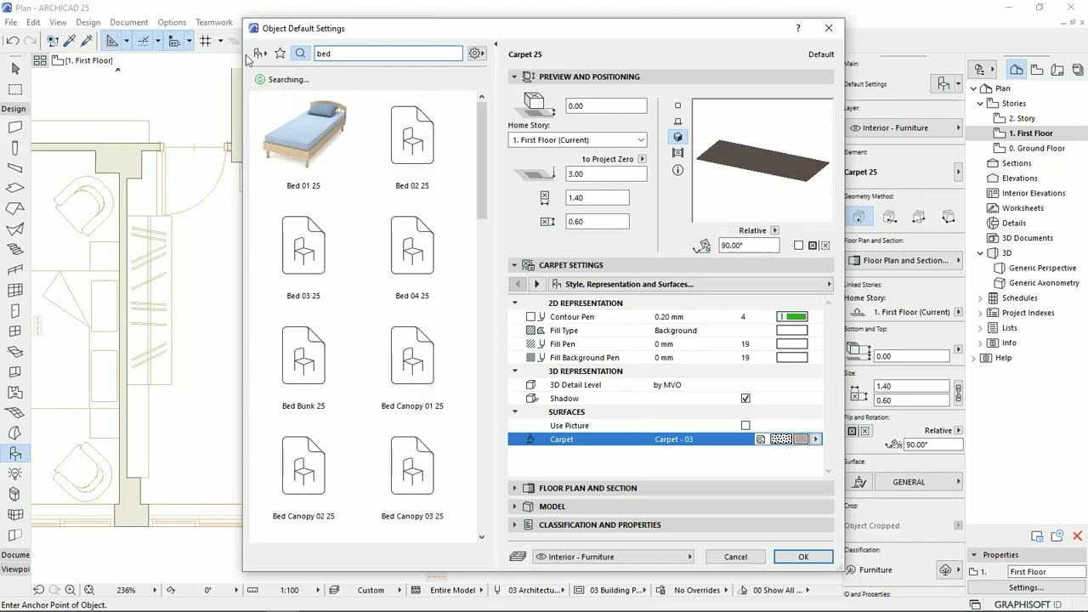
# Browse the available bed models and choose Bed Double 04 25 as the object to place
pyautogui.click(484, 176)
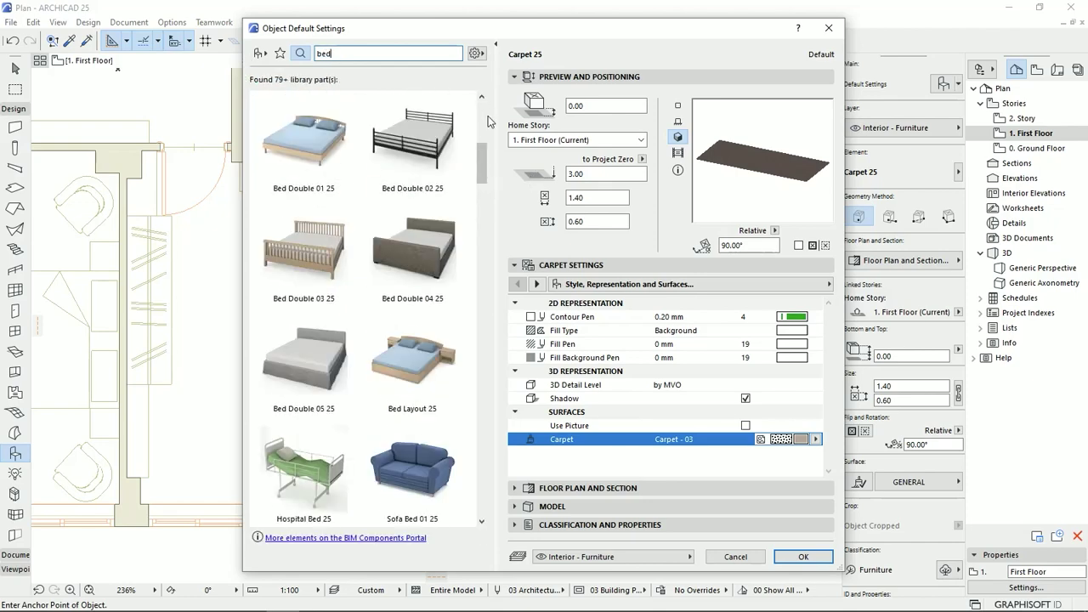
pyautogui.scroll(5, 486, 115)
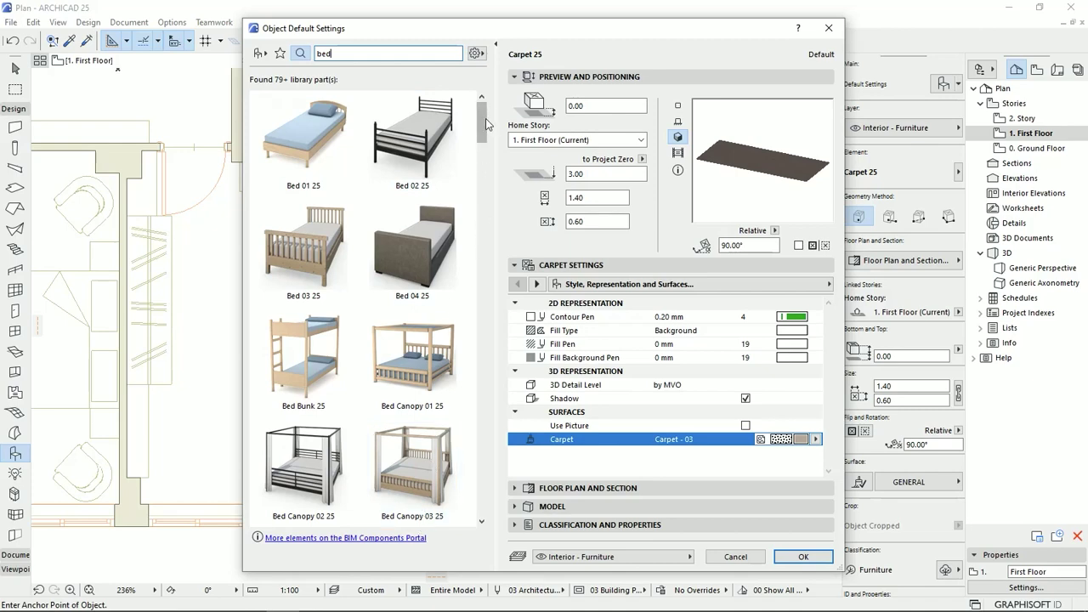
pyautogui.scroll(-2, 486, 123)
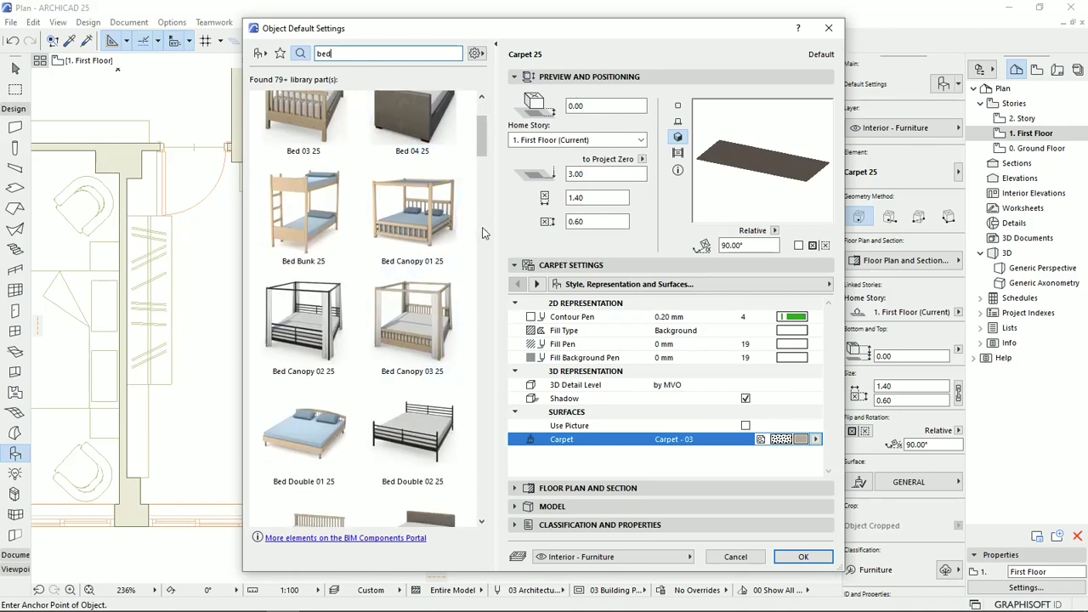
pyautogui.scroll(-5, 485, 221)
pyautogui.moveTo(488, 207); pyautogui.dragTo(483, 298)
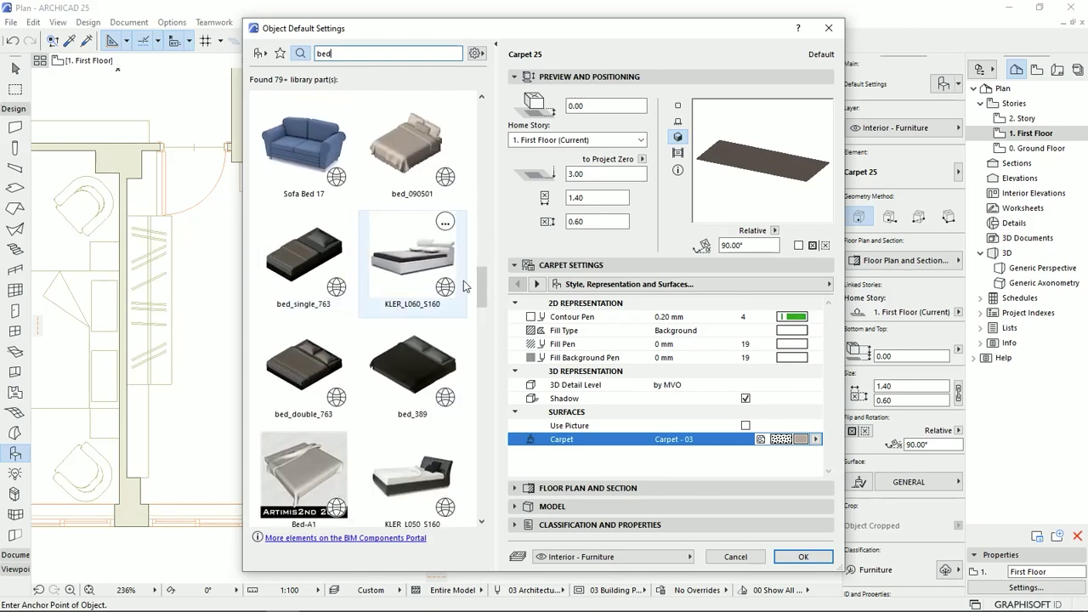
pyautogui.scroll(-3, 450, 323)
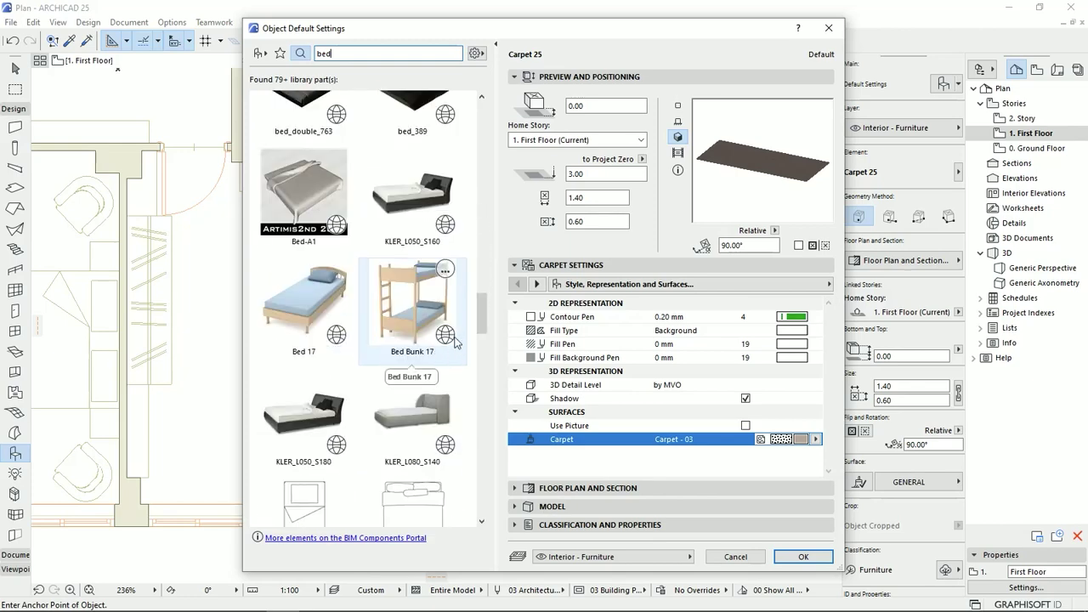
pyautogui.moveTo(488, 319); pyautogui.dragTo(465, 170)
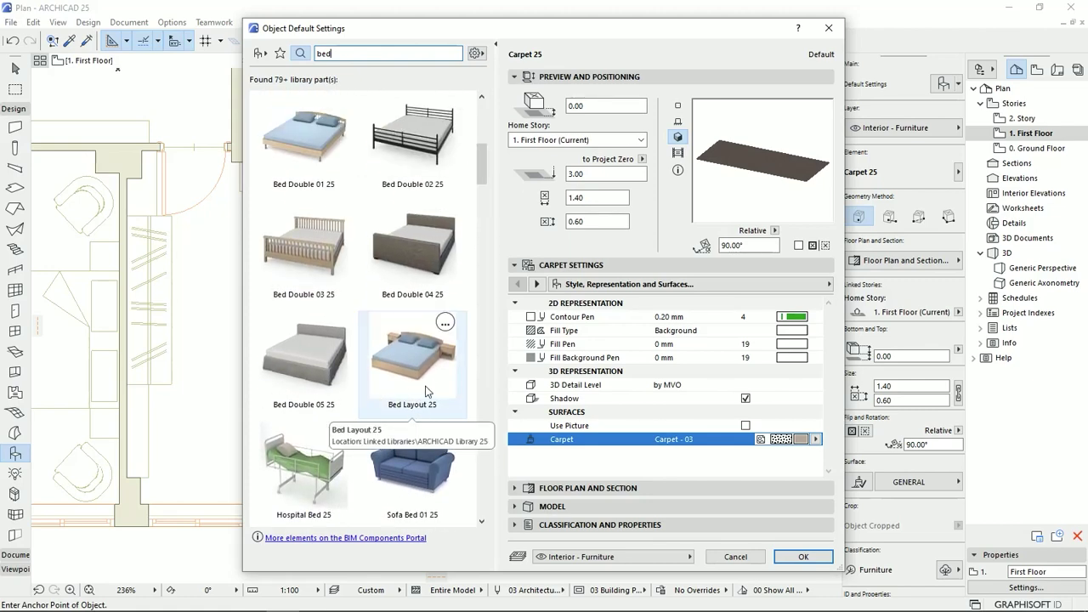
pyautogui.scroll(1, 457, 284)
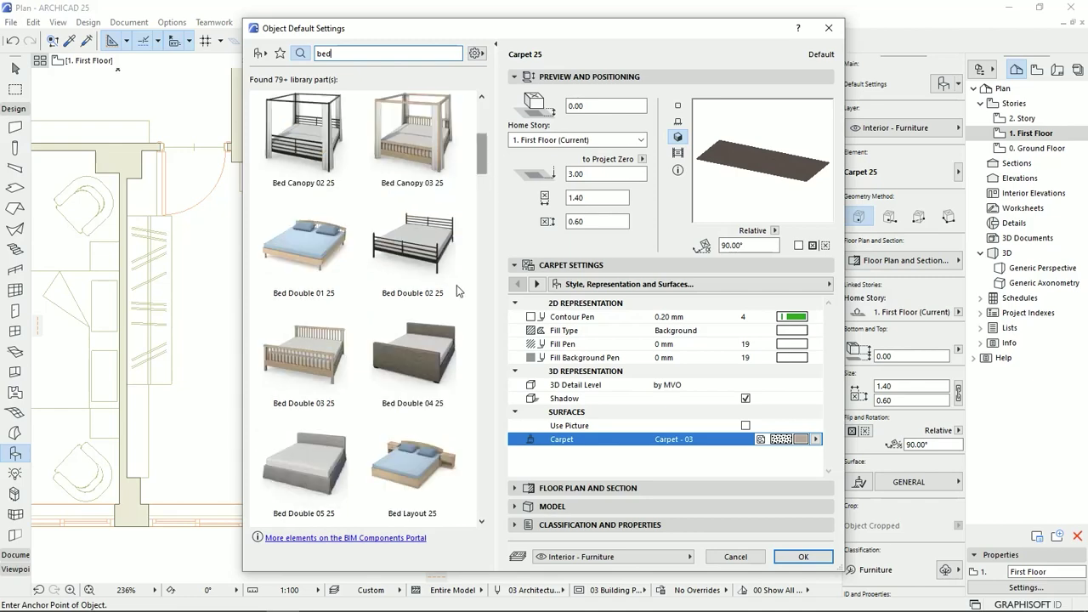
pyautogui.click(400, 368)
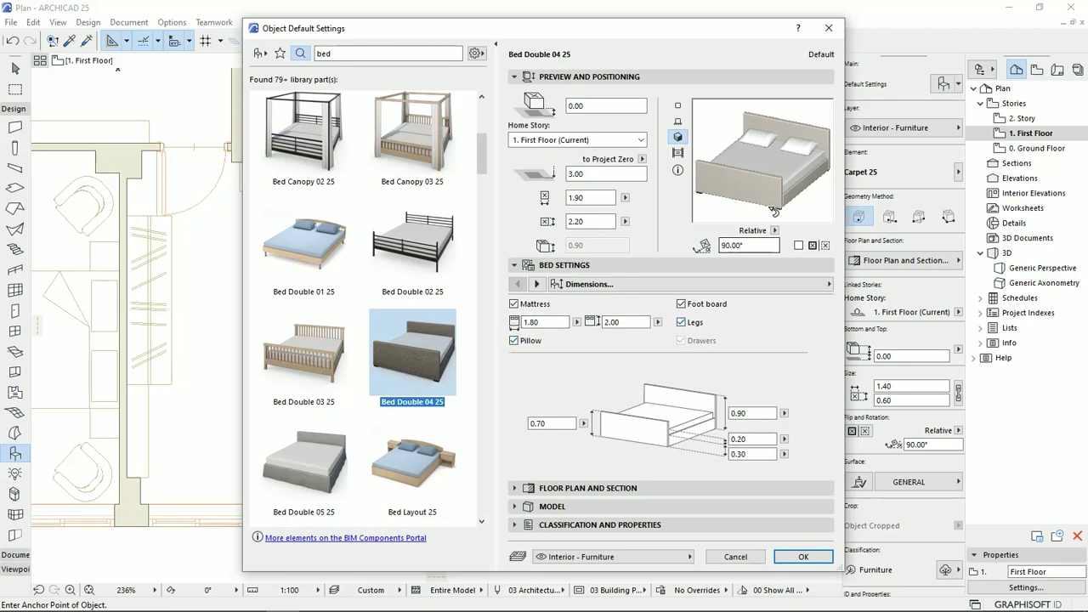
# Turn off the bed's foot board and review its 2D detail level options in the representation settings
pyautogui.click(680, 304)
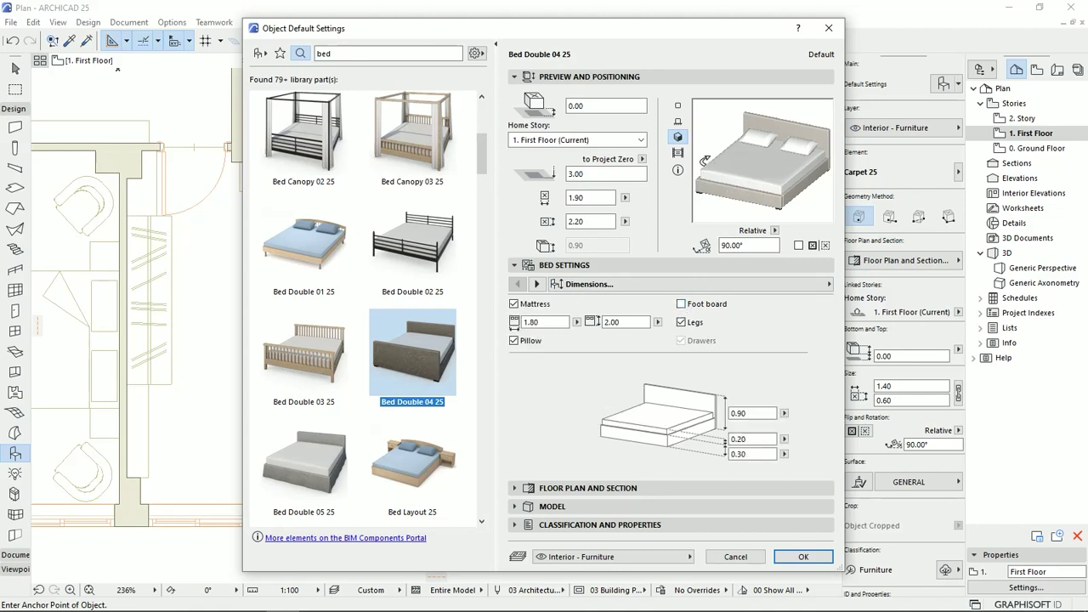
pyautogui.click(536, 285)
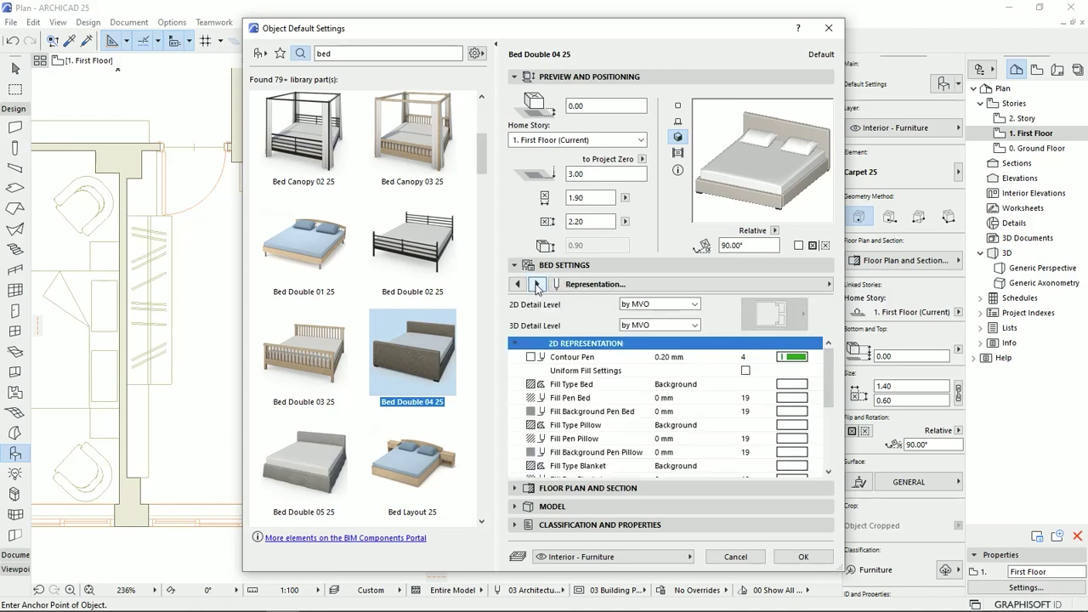
pyautogui.click(690, 305)
pyautogui.click(605, 317)
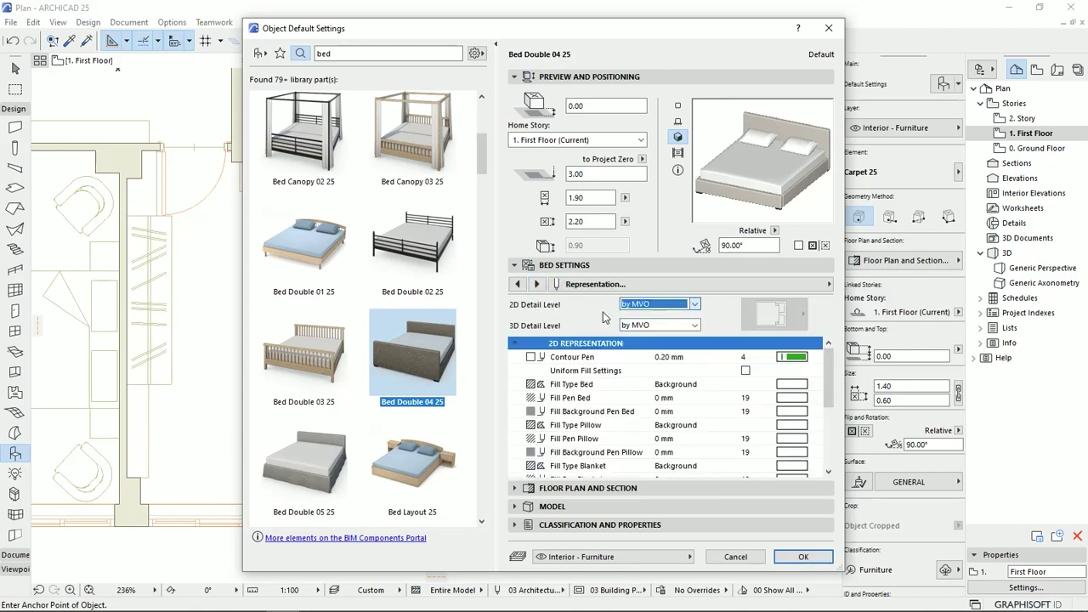
# Set the bed's 3D detail level to Full, review its minimal space and description pages, and accept the settings
pyautogui.click(686, 325)
pyautogui.click(667, 333)
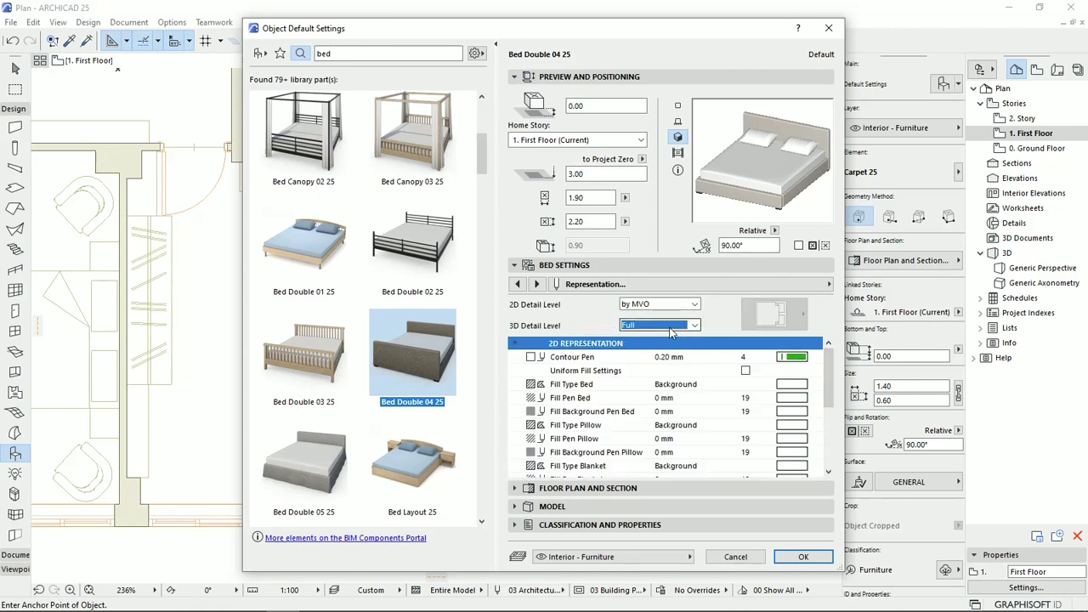
pyautogui.click(535, 285)
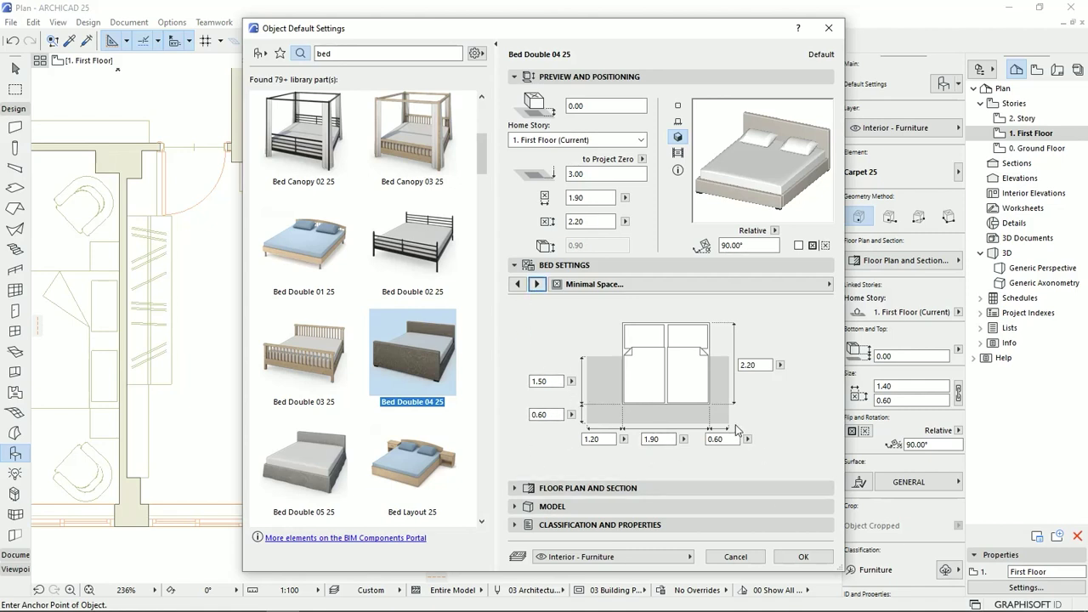
pyautogui.click(536, 285)
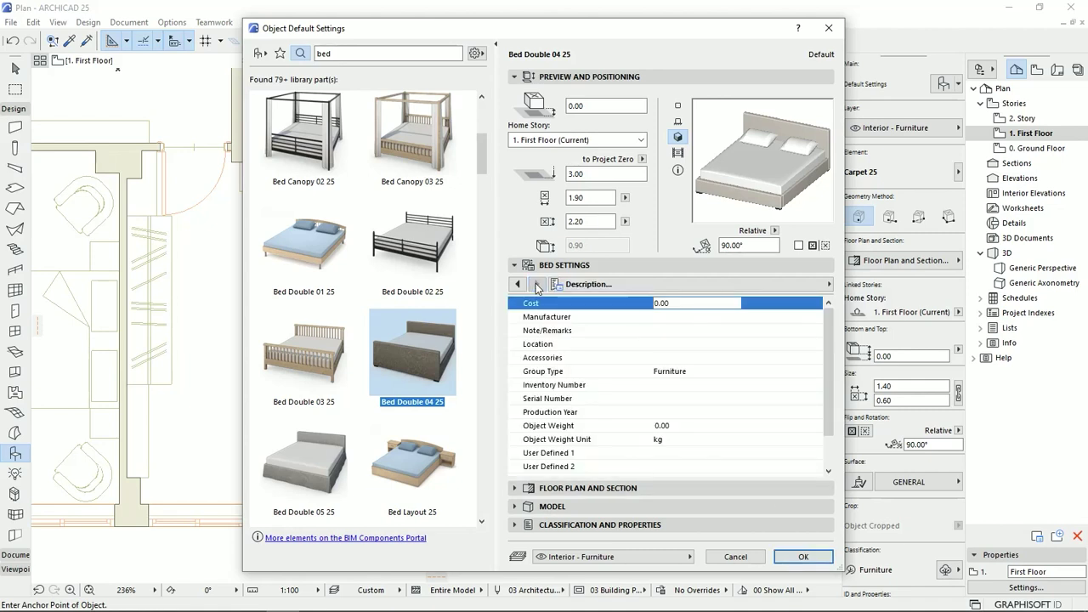
pyautogui.click(806, 557)
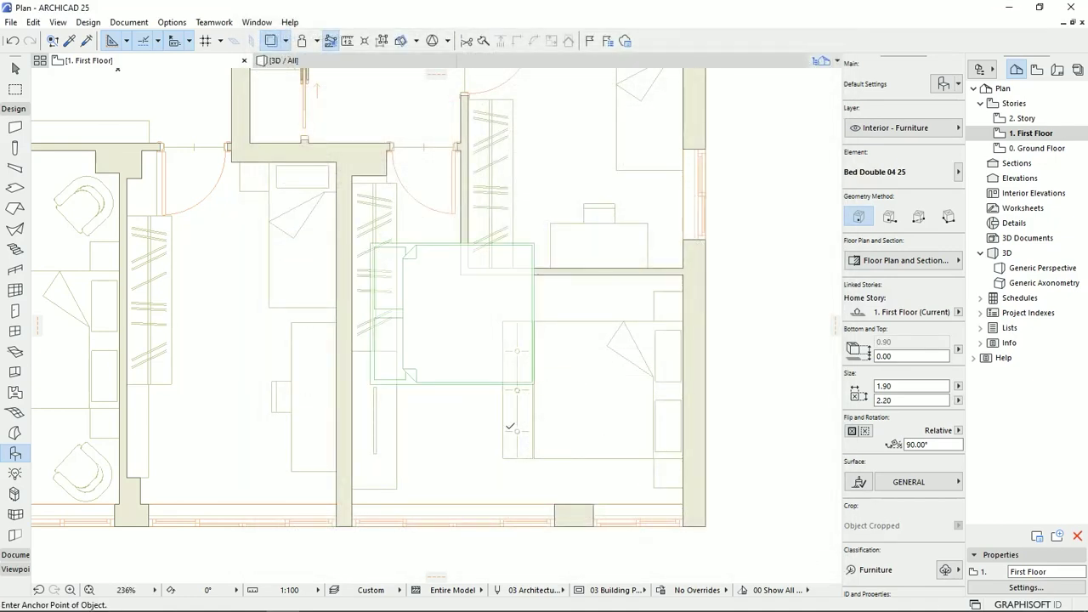
# Place the double bed on the plan and move it over the drawn bed outline in the corner bedroom
pyautogui.click(406, 330)
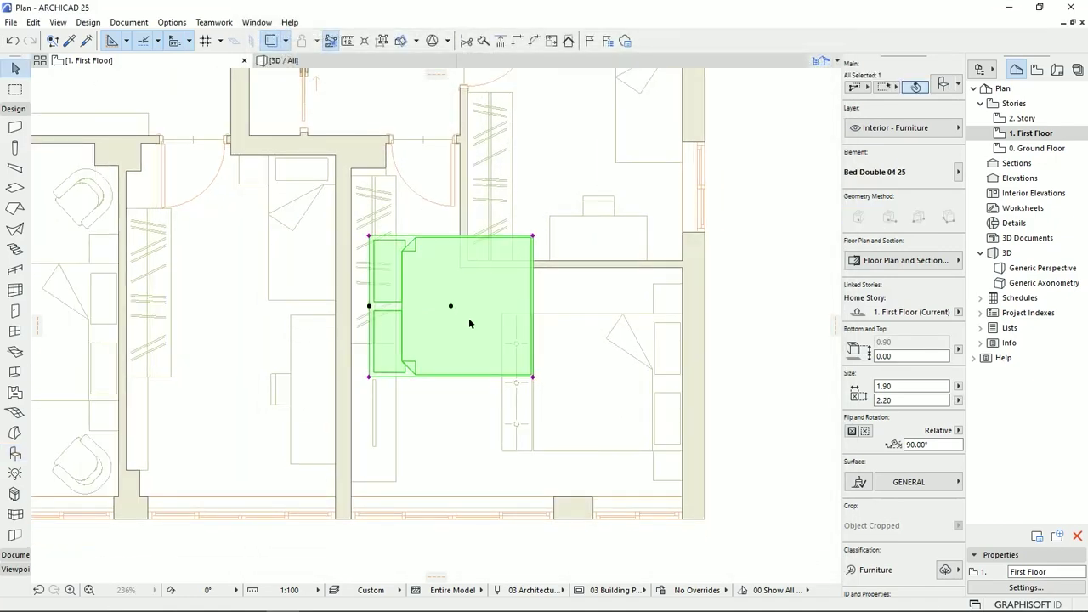
pyautogui.click(450, 306)
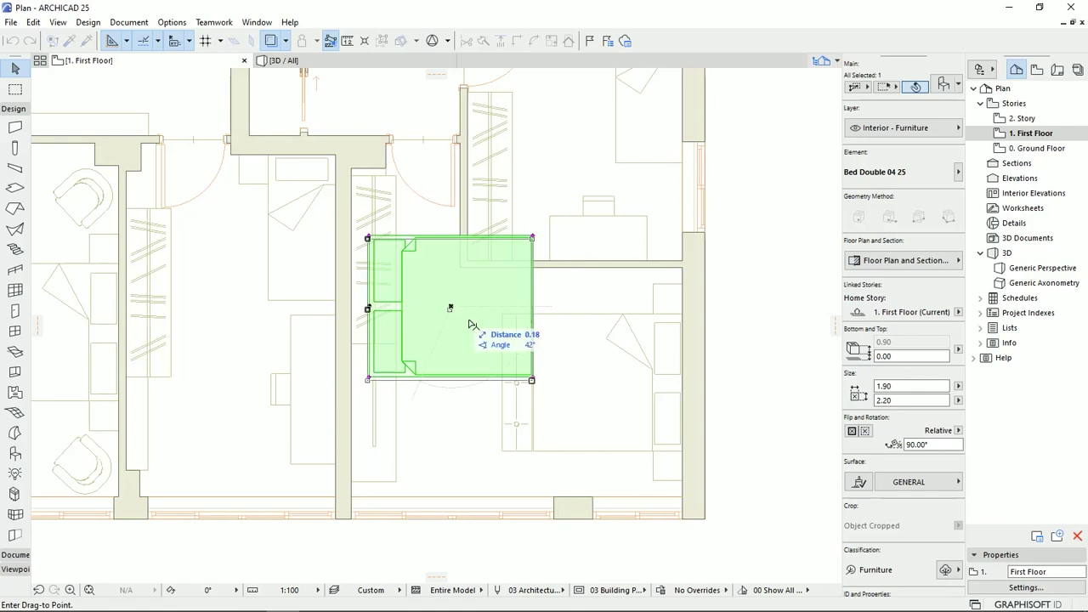
pyautogui.click(572, 393)
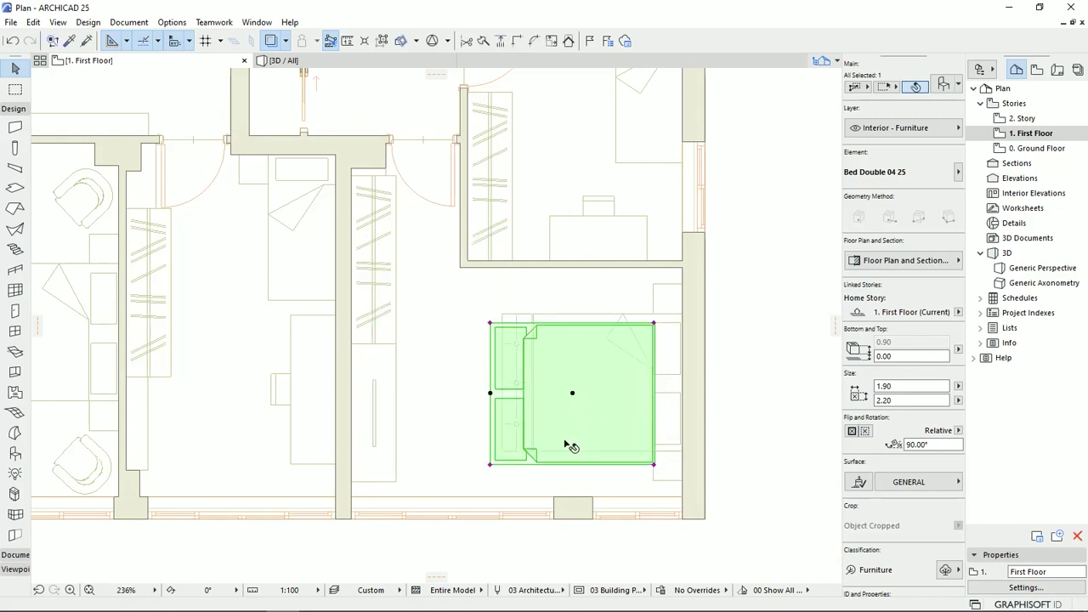
# Rotate the bed 180° about the middle of its headboard so the pillows point towards the outer wall
pyautogui.hotkey('ctrl', 'e')
pyautogui.click(490, 392)
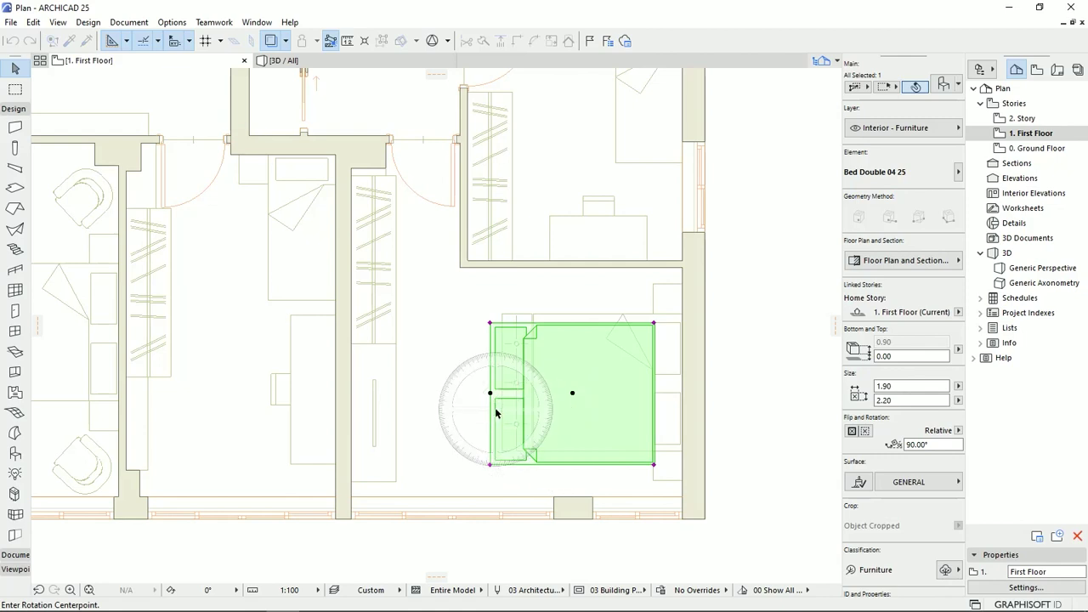
pyautogui.click(779, 392)
pyautogui.click(427, 394)
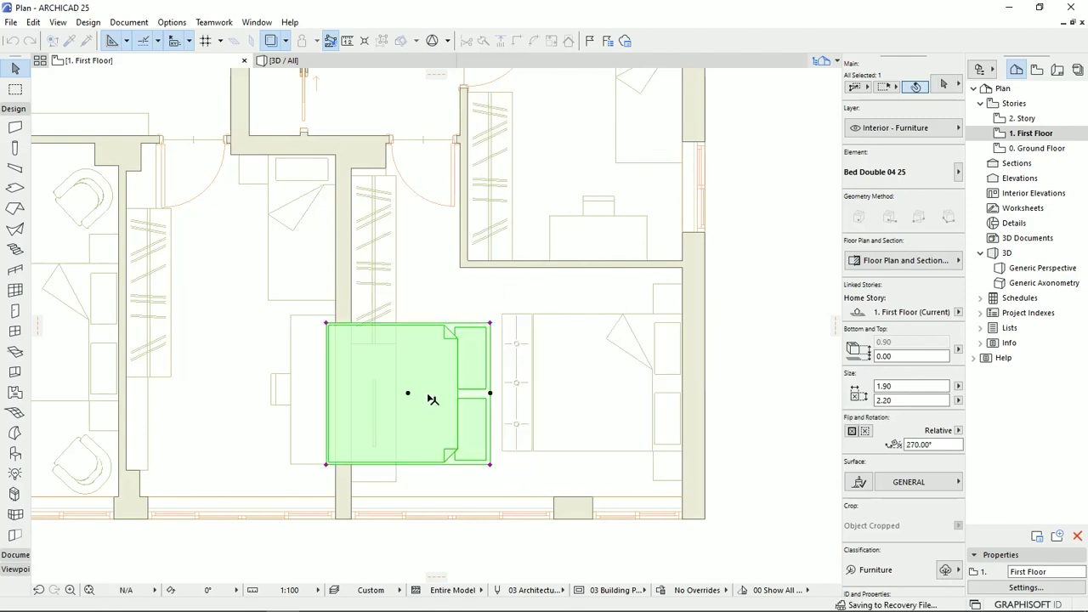
# Move the bed by its upper headboard corner to the drawn bed outline's upper corner at the outer wall
pyautogui.hotkey('ctrl', 'd')
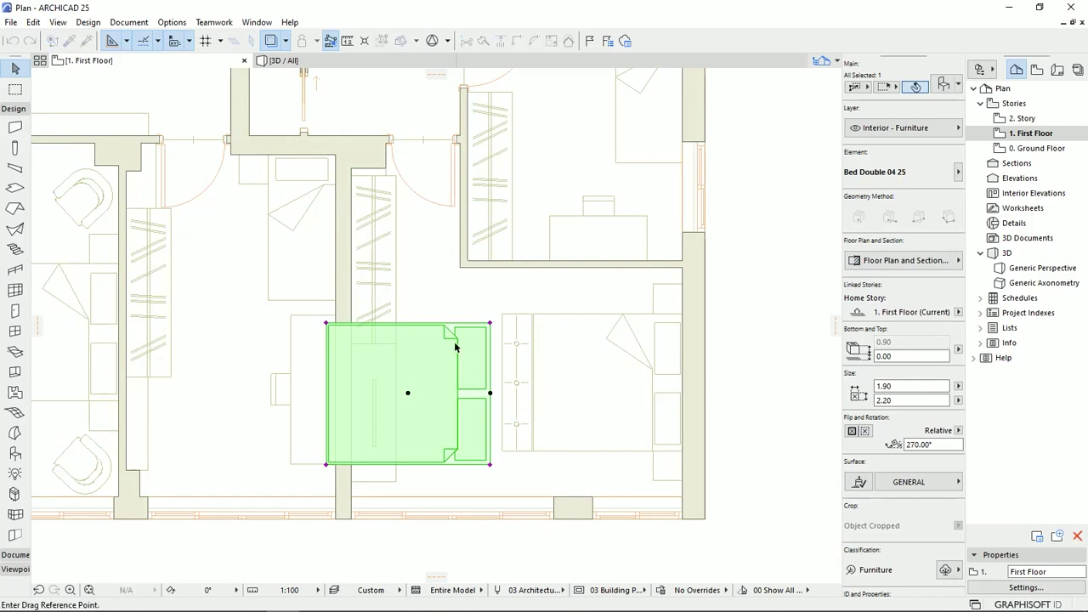
pyautogui.click(491, 323)
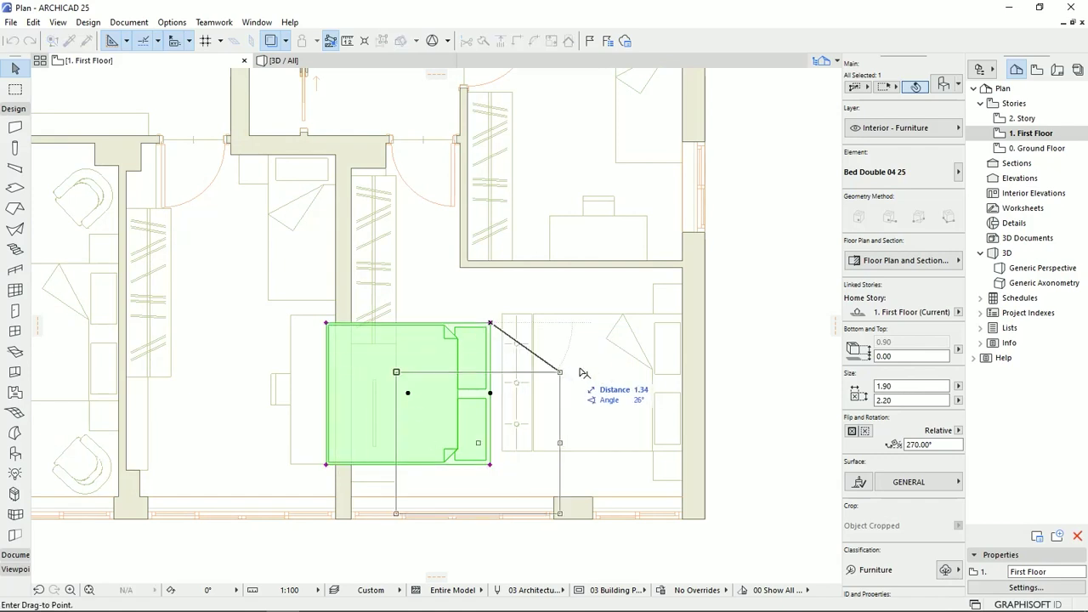
pyautogui.click(682, 315)
pyautogui.scroll(8, 651, 472)
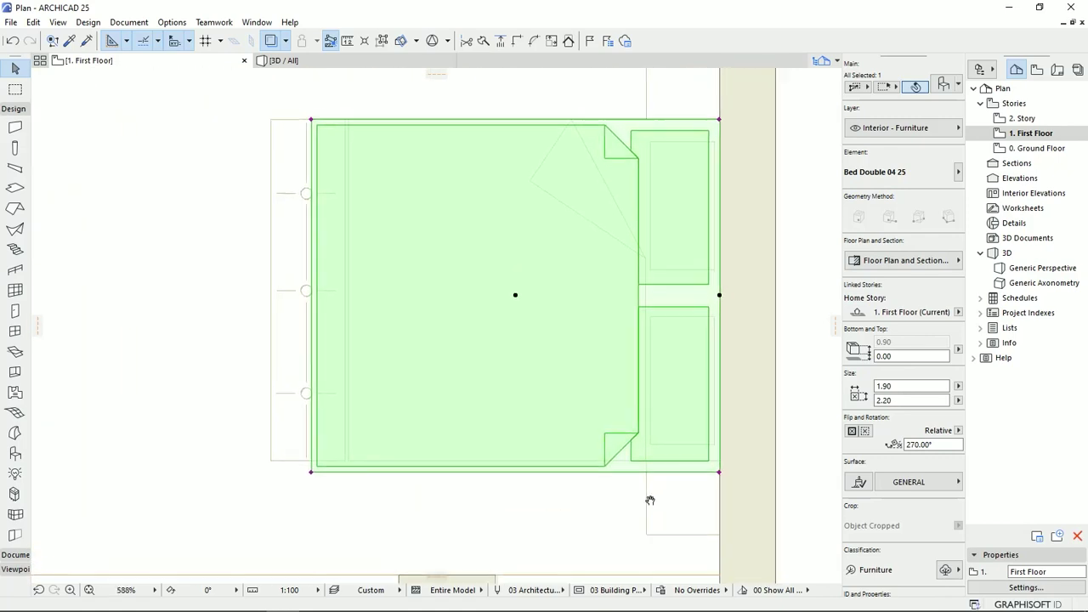
pyautogui.moveTo(650, 500); pyautogui.dragTo(641, 516, button='middle')
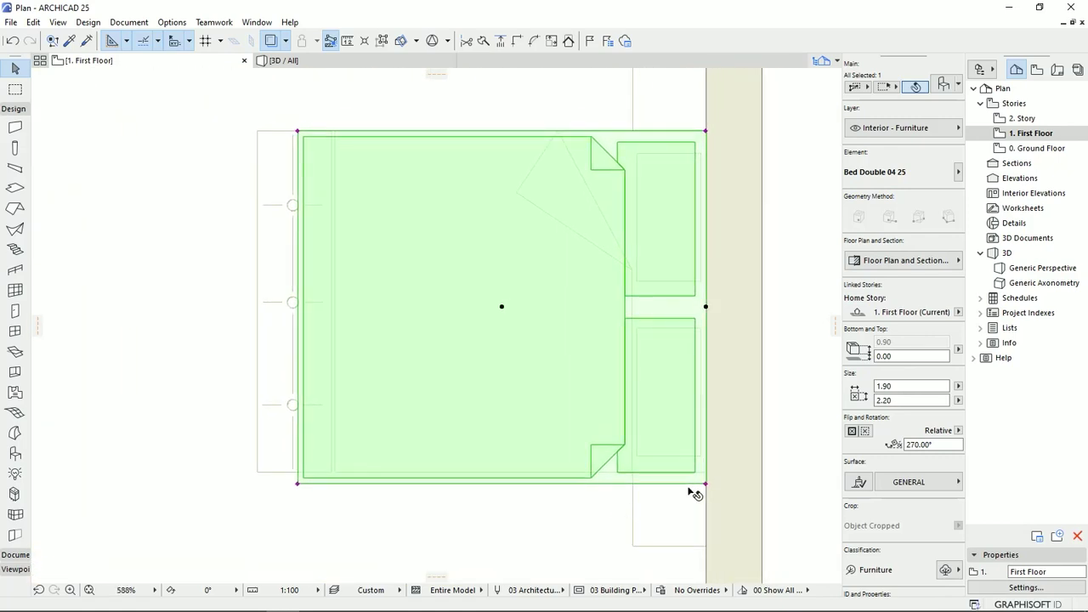
# Stretch the bed to match the drawn outline, with a width of 1.84 and a depth of 2.00, and deselect it
pyautogui.moveTo(708, 487); pyautogui.dragTo(706, 472)
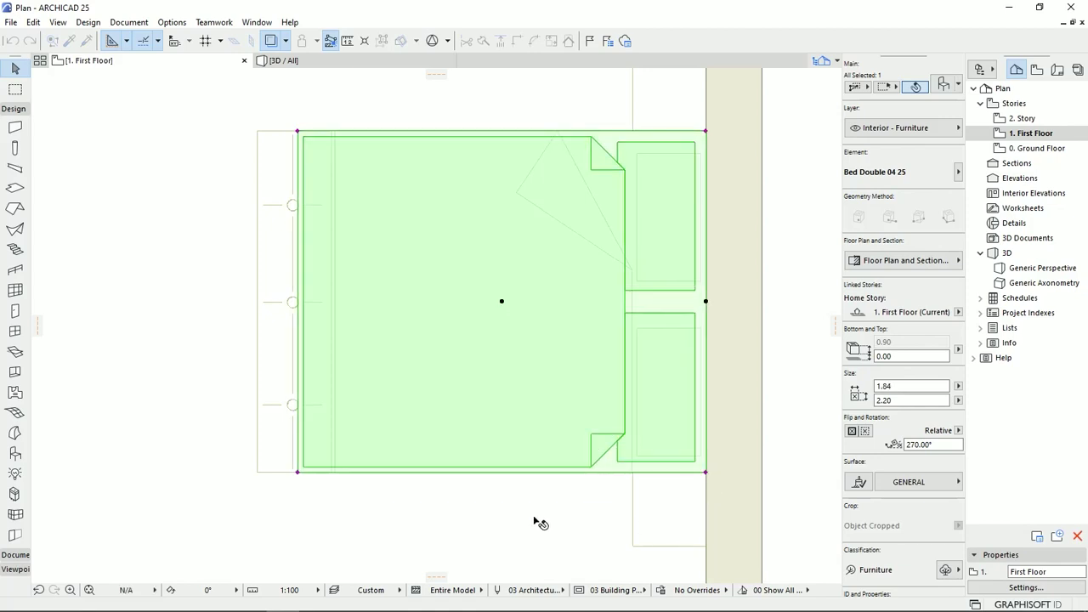
pyautogui.click(297, 472)
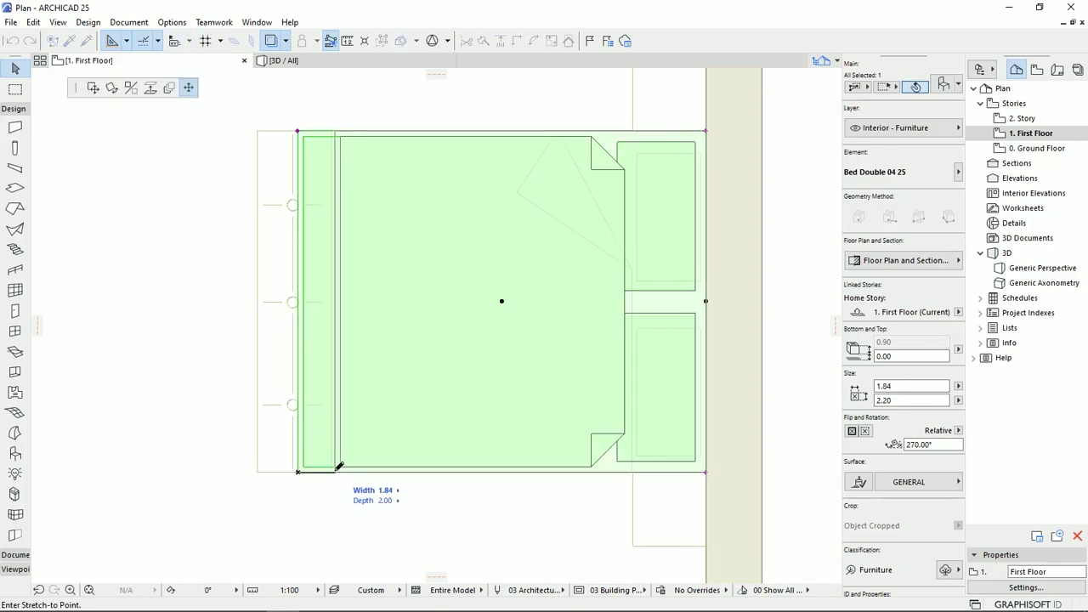
pyautogui.click(339, 468)
pyautogui.scroll(-3, 356, 489)
pyautogui.moveTo(363, 476); pyautogui.dragTo(474, 391, button='middle')
pyautogui.click(666, 381)
pyautogui.moveTo(561, 434); pyautogui.dragTo(579, 468, button='middle')
pyautogui.moveTo(443, 408); pyautogui.dragTo(493, 443, button='middle')
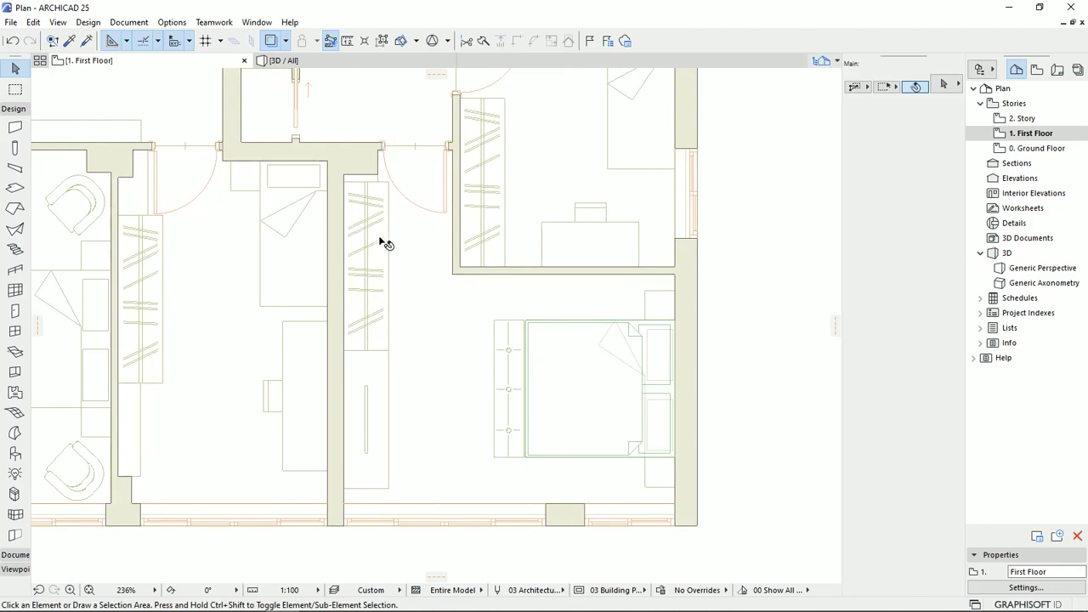
# Search the object library for "ward" and choose Wardrobe Modular 25 as the object to place
pyautogui.scroll(4, 387, 240)
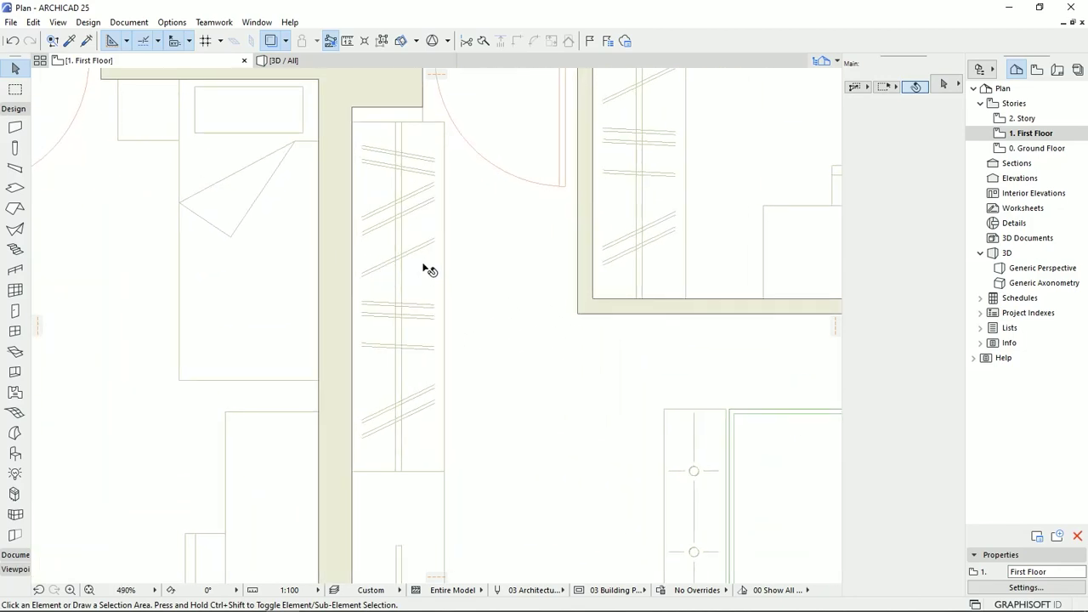
pyautogui.click(12, 455)
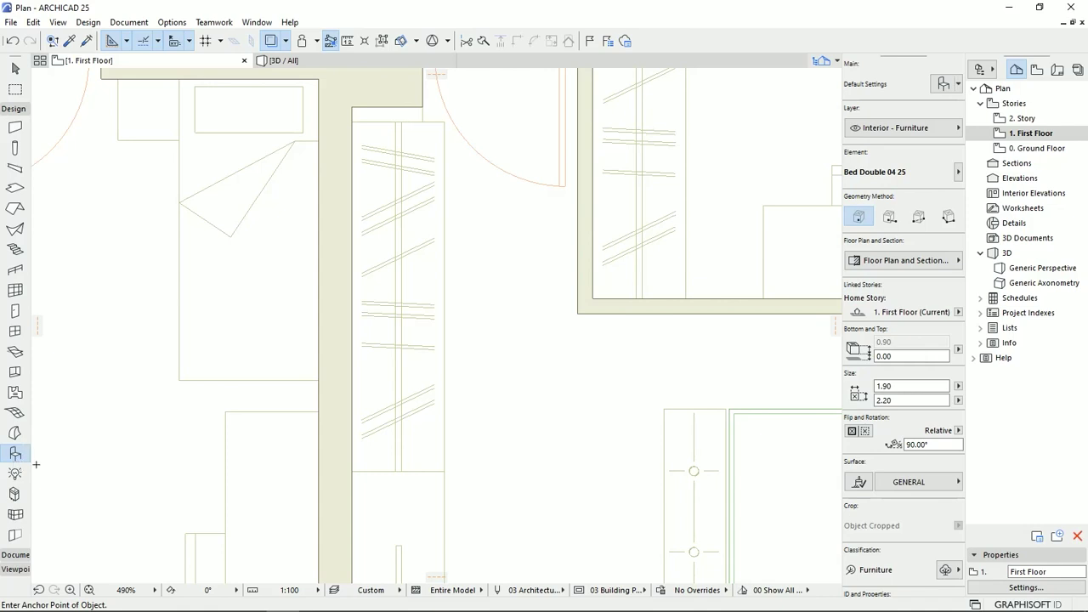
pyautogui.click(944, 83)
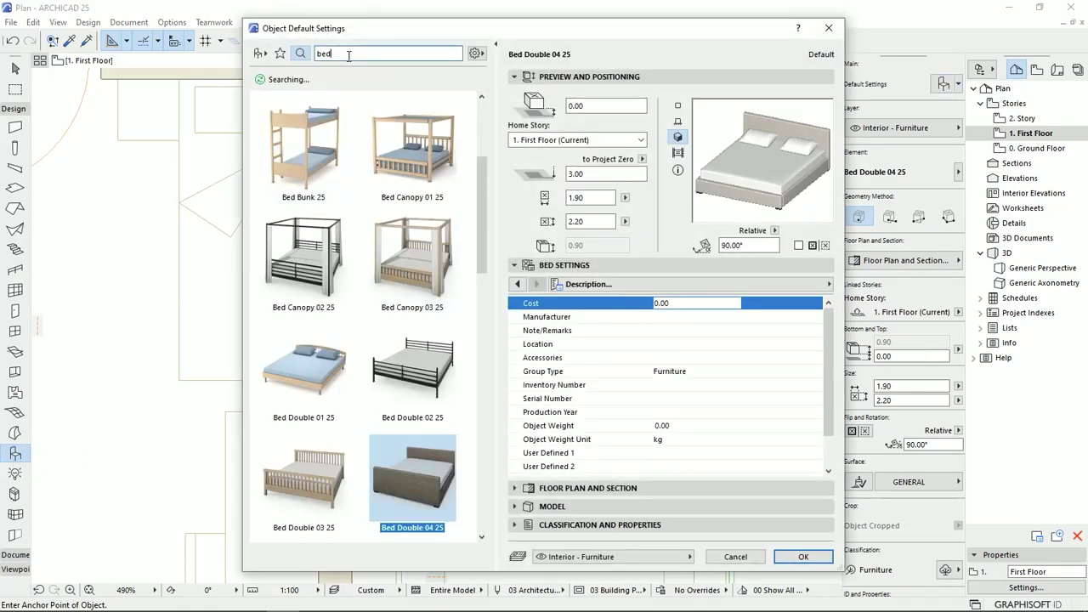
pyautogui.write('war')
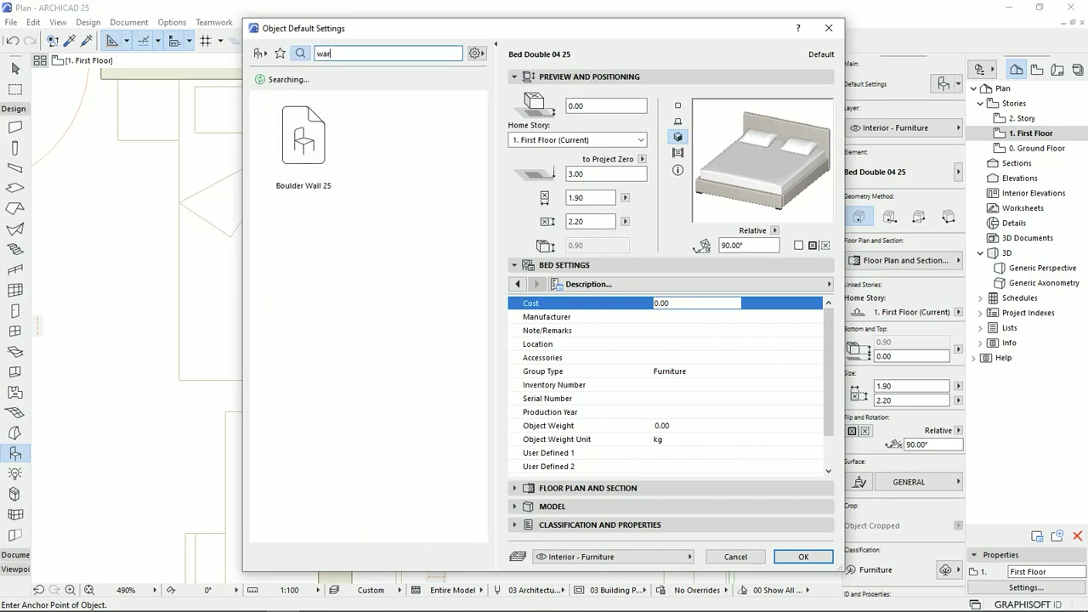
pyautogui.write('d')
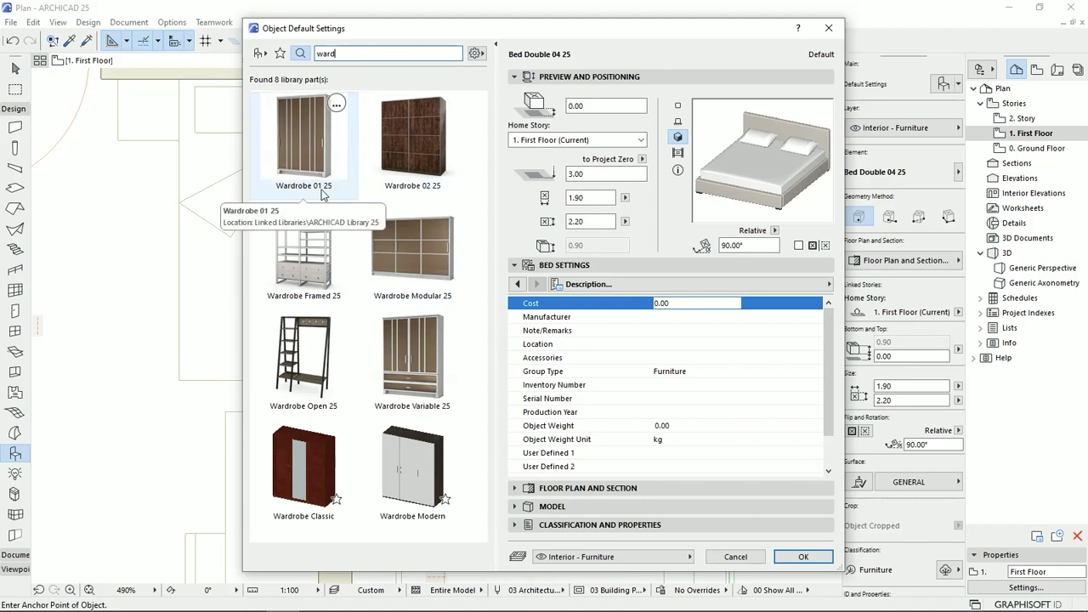
pyautogui.click(406, 247)
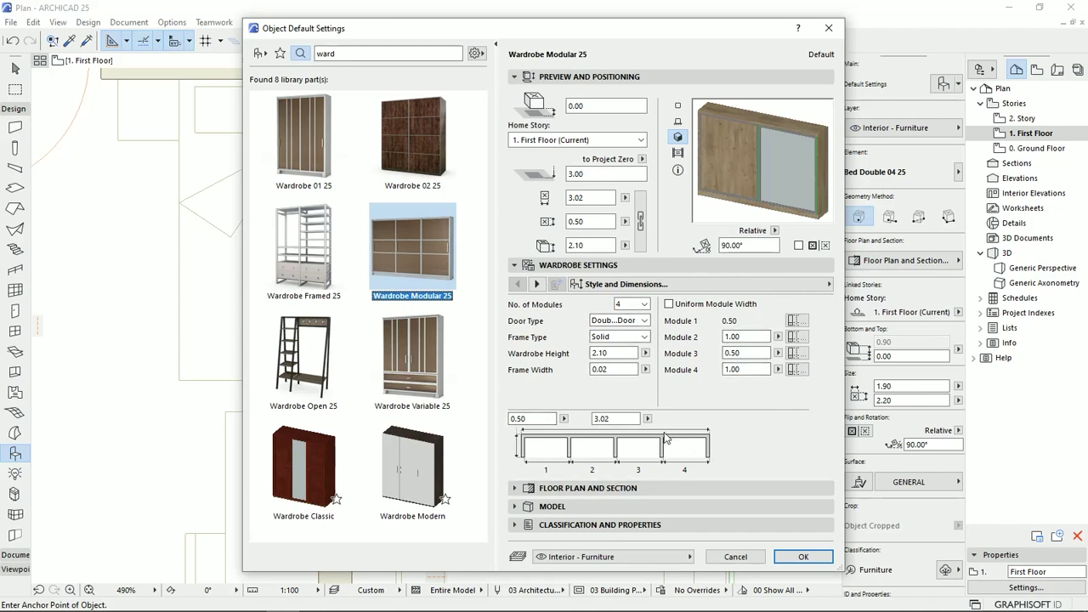
# Set the wardrobe's door type to the triple-door option and review Module 1's type options, keeping Shelf
pyautogui.click(645, 323)
pyautogui.click(618, 342)
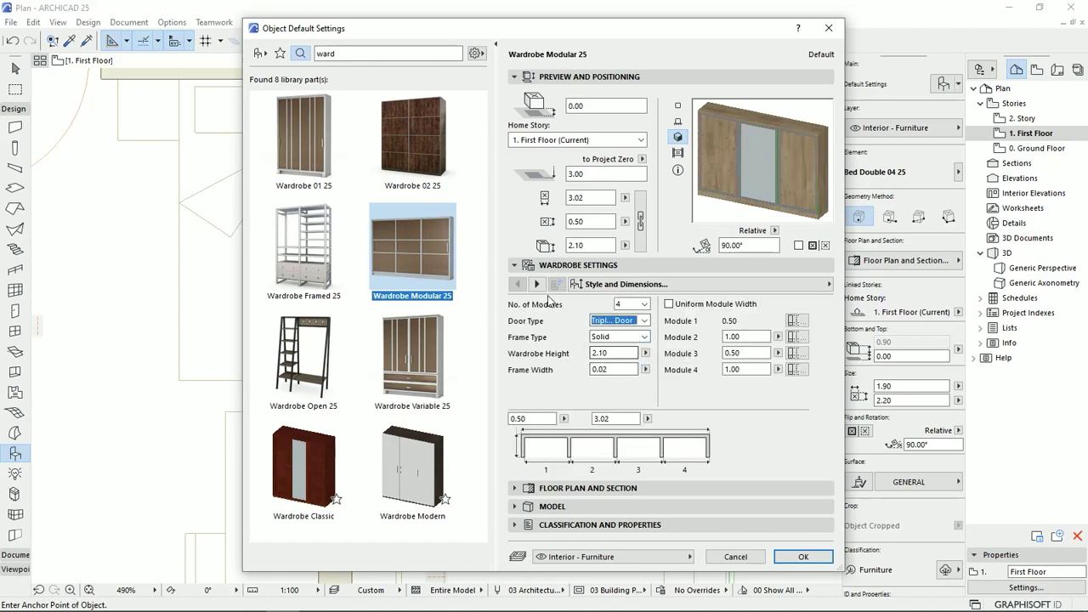
pyautogui.click(536, 285)
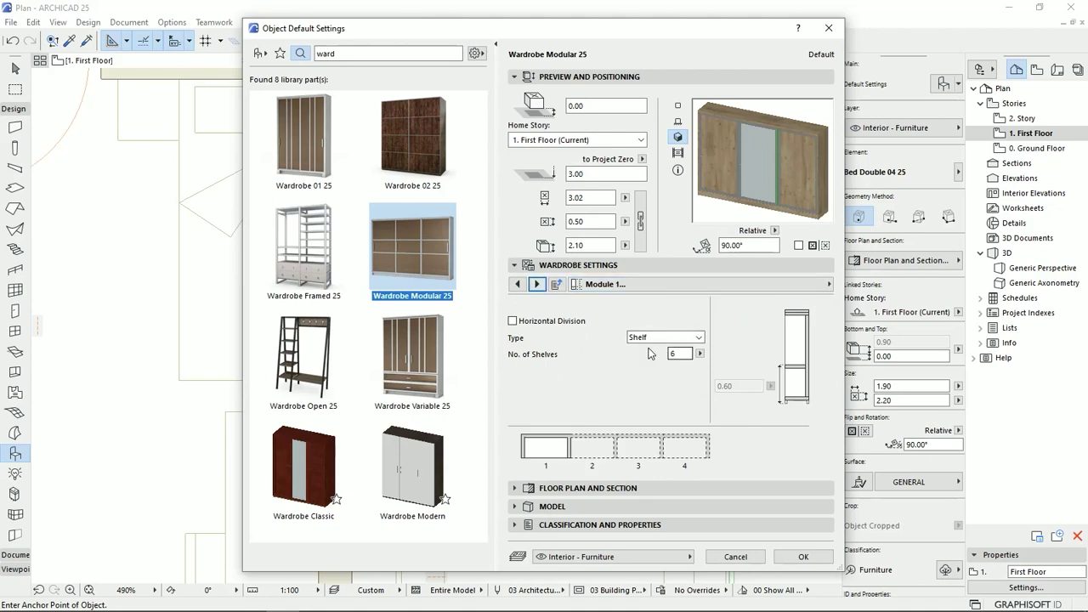
pyautogui.click(703, 338)
pyautogui.click(703, 339)
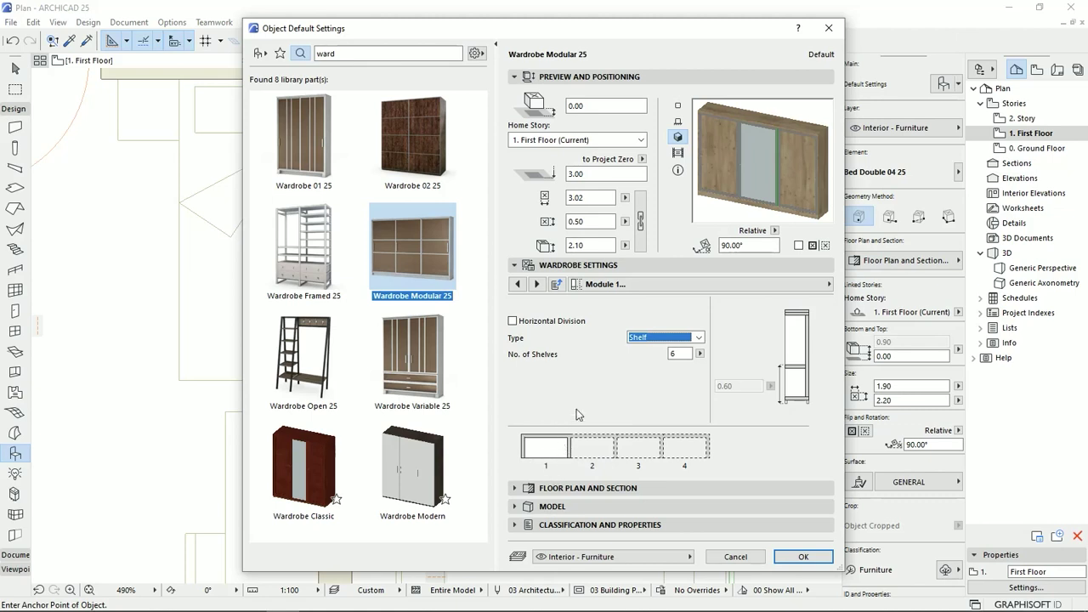
# Review the available knob styles for the wardrobe in its knob settings
pyautogui.click(616, 285)
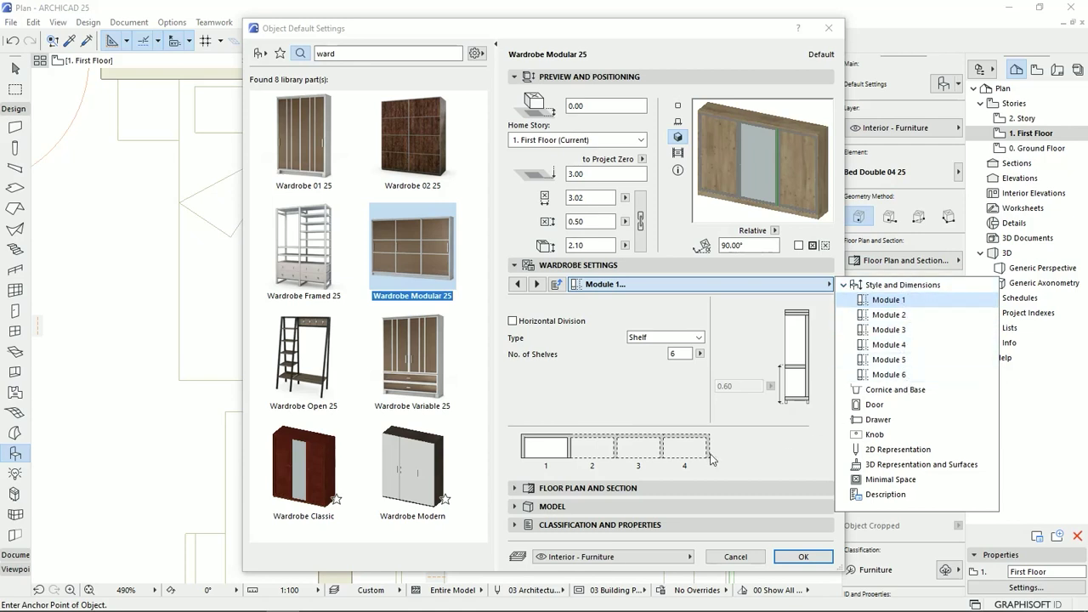
pyautogui.click(862, 435)
pyautogui.click(646, 350)
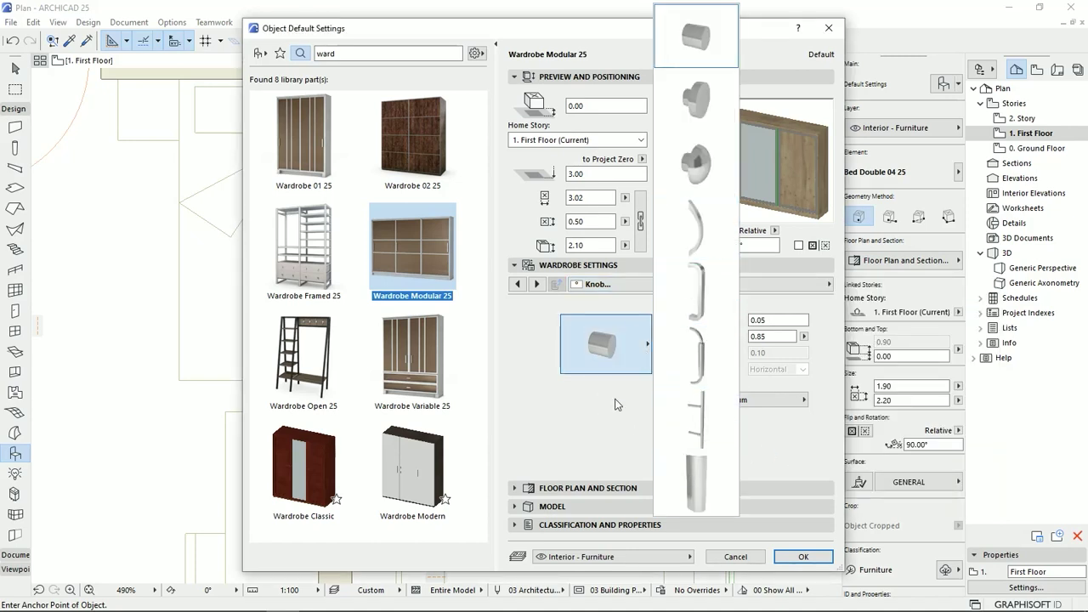
pyautogui.click(605, 442)
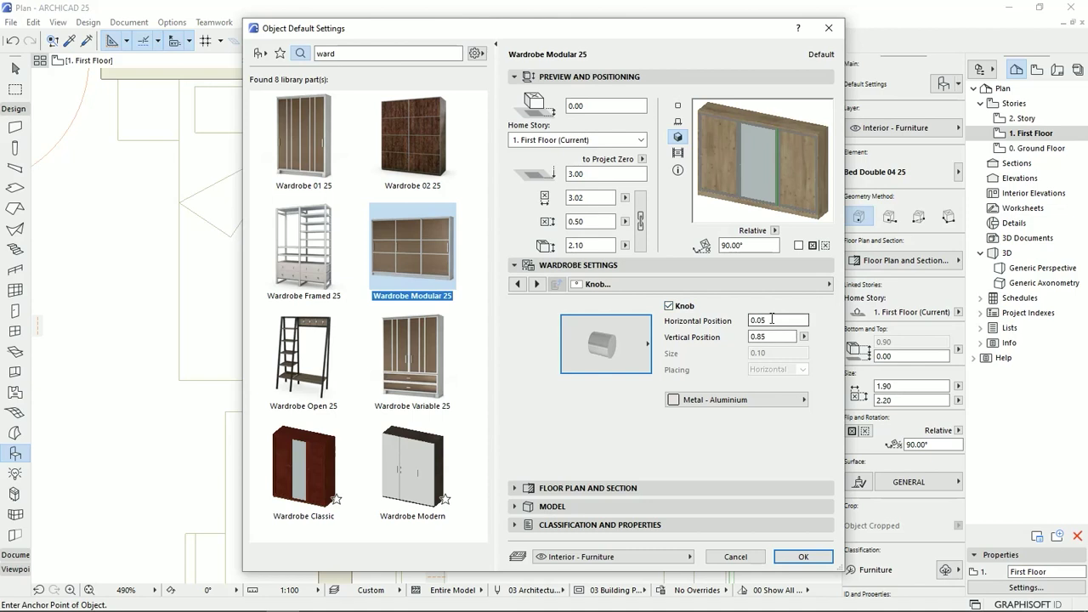
# Check the wardrobe's 2D detail level options, keep it by MVO, and accept the object settings
pyautogui.click(653, 285)
pyautogui.click(935, 451)
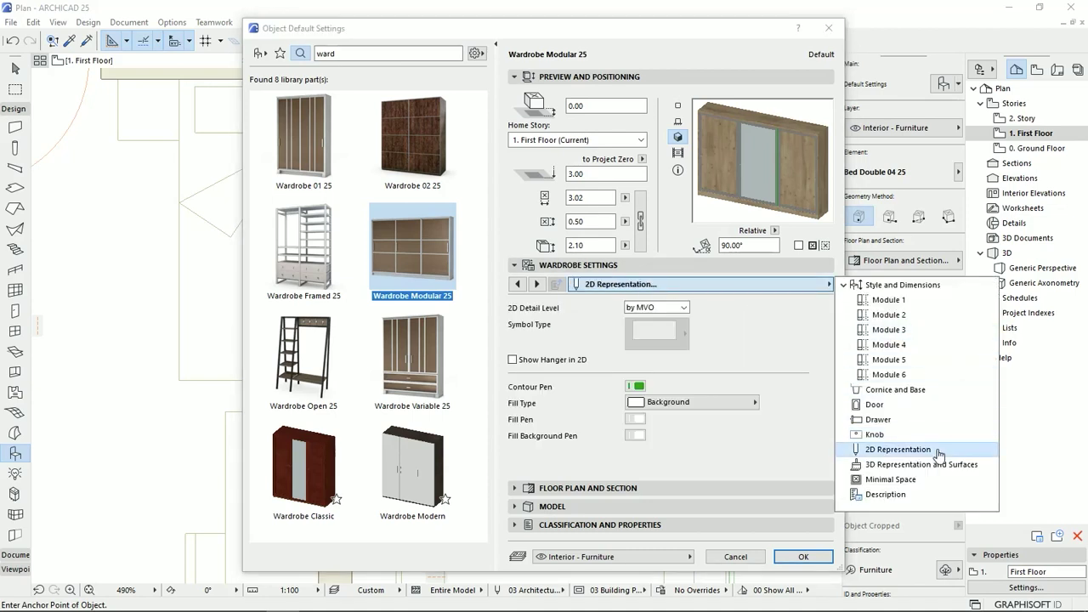
pyautogui.click(714, 362)
pyautogui.click(657, 308)
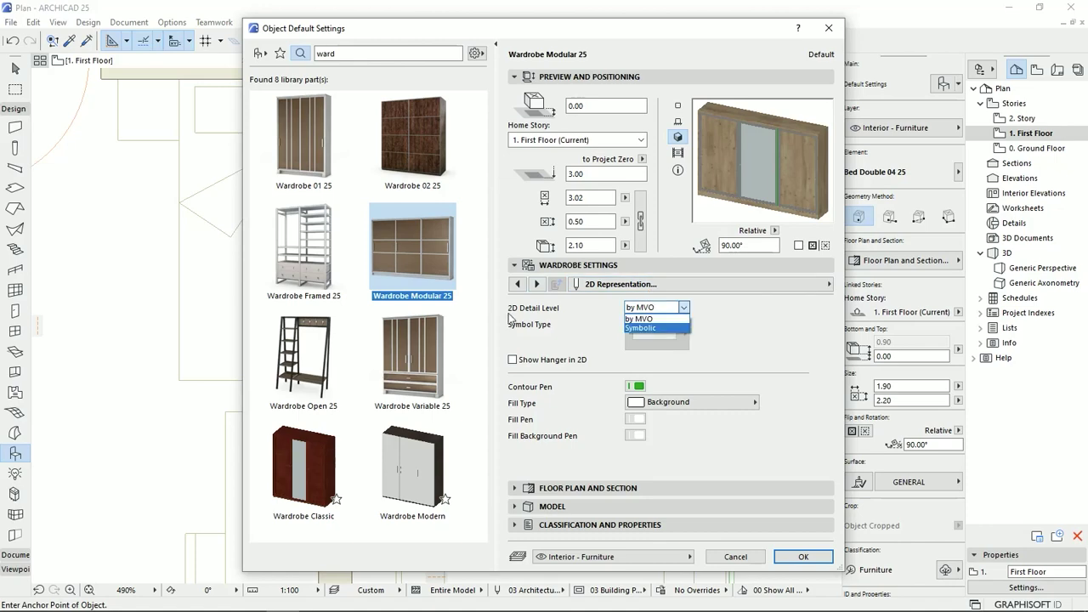
pyautogui.click(546, 325)
pyautogui.click(755, 293)
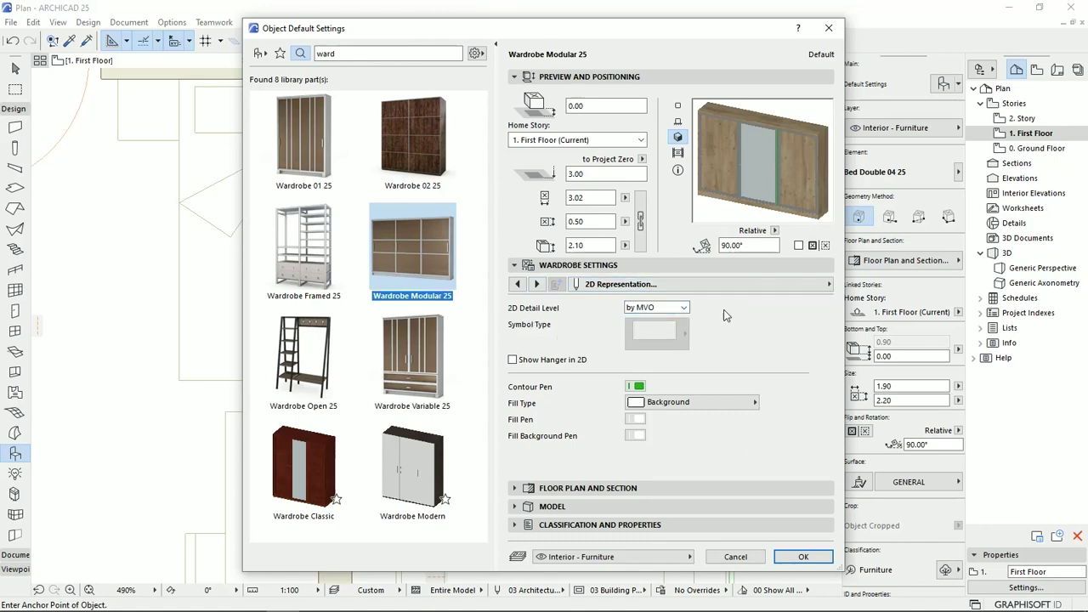
pyautogui.click(815, 561)
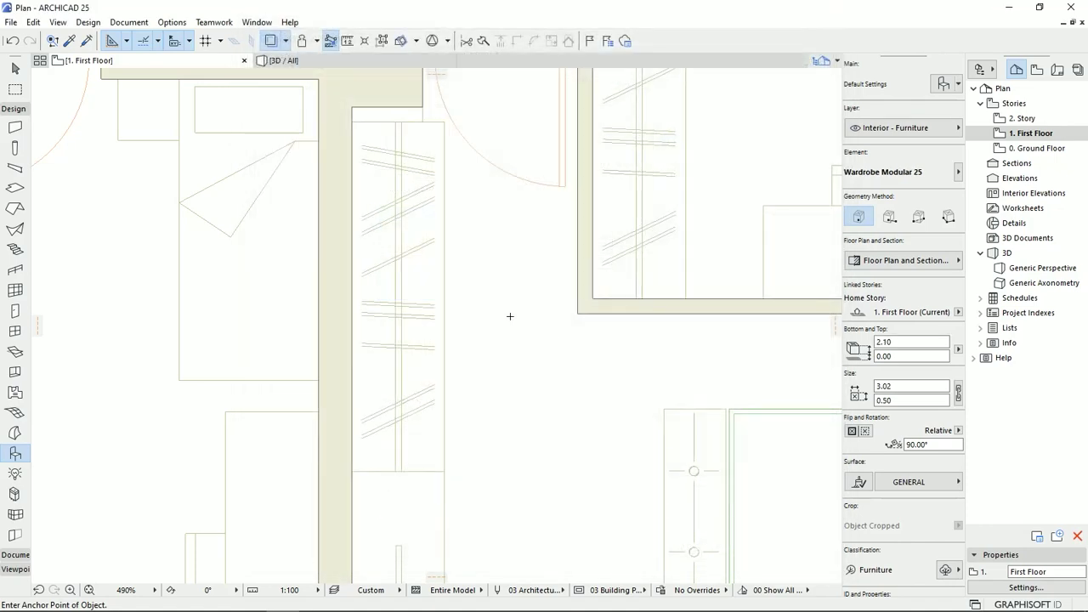
# Place the modular wardrobe near the drawn wardrobe outline and move it by its corner onto the outline's upper corner at the wall
pyautogui.scroll(-5, 481, 362)
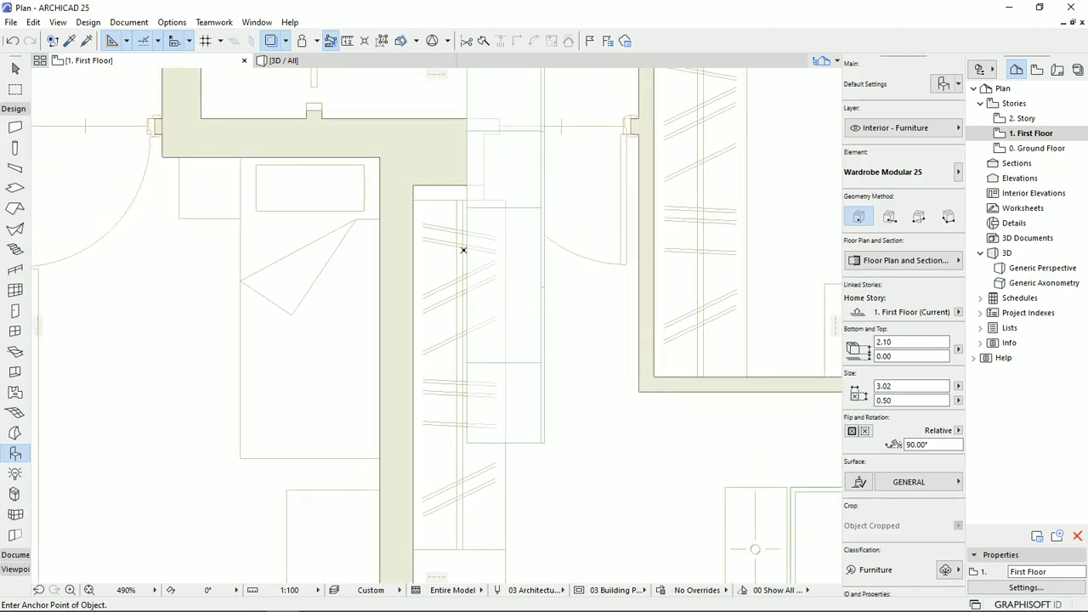
pyautogui.scroll(3, 478, 258)
pyautogui.click(559, 404)
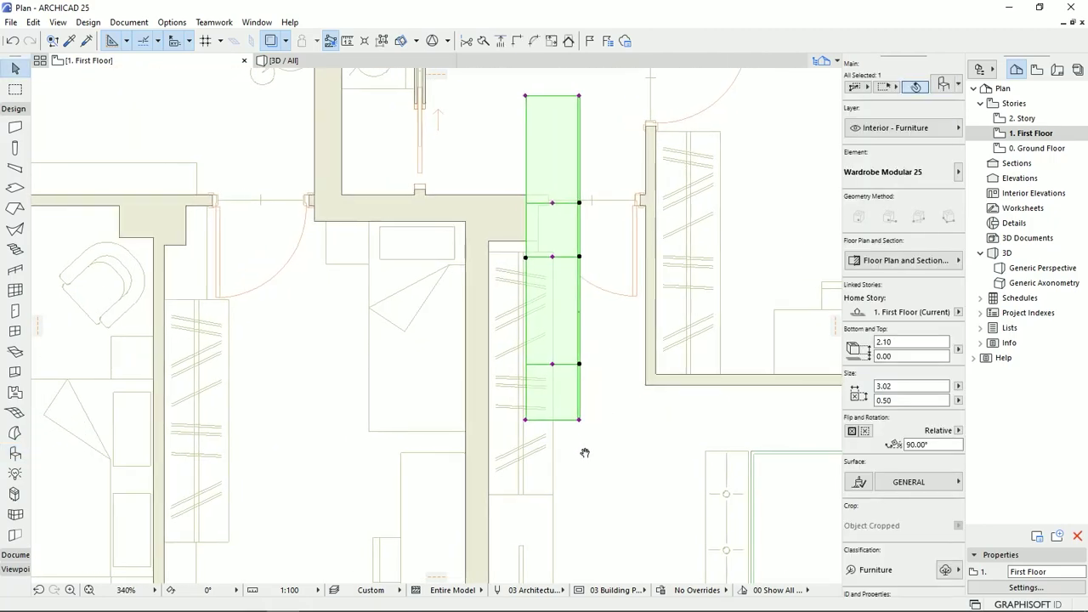
pyautogui.hotkey('ctrl', 'd')
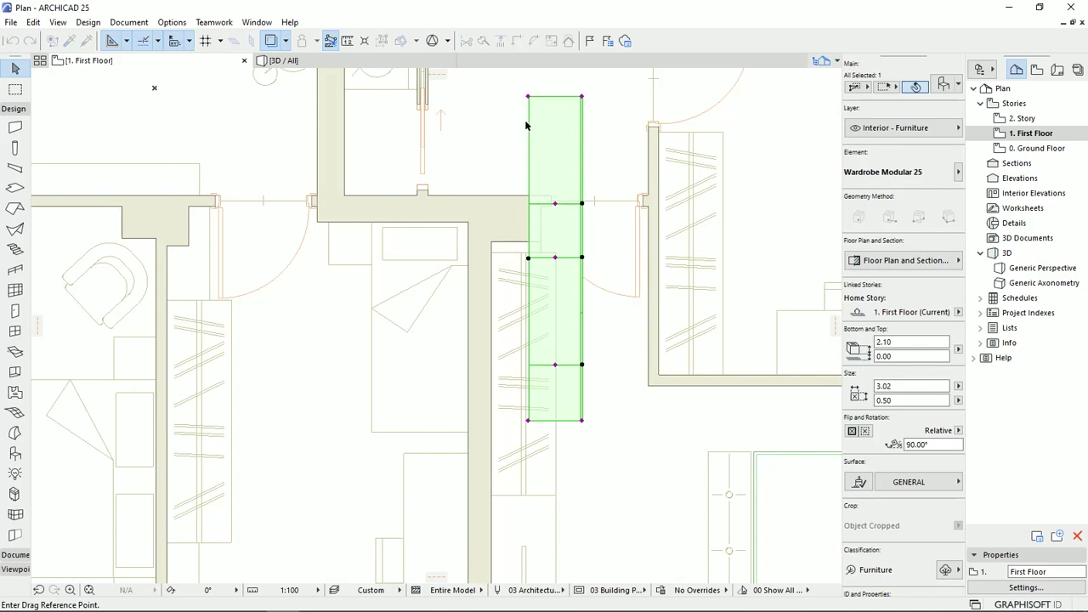
pyautogui.click(528, 97)
pyautogui.click(491, 252)
# Stretch the wardrobe to fit the drawn outline, giving it a depth of 0.60 and a total width of 2.25
pyautogui.moveTo(586, 500); pyautogui.dragTo(578, 392, button='middle')
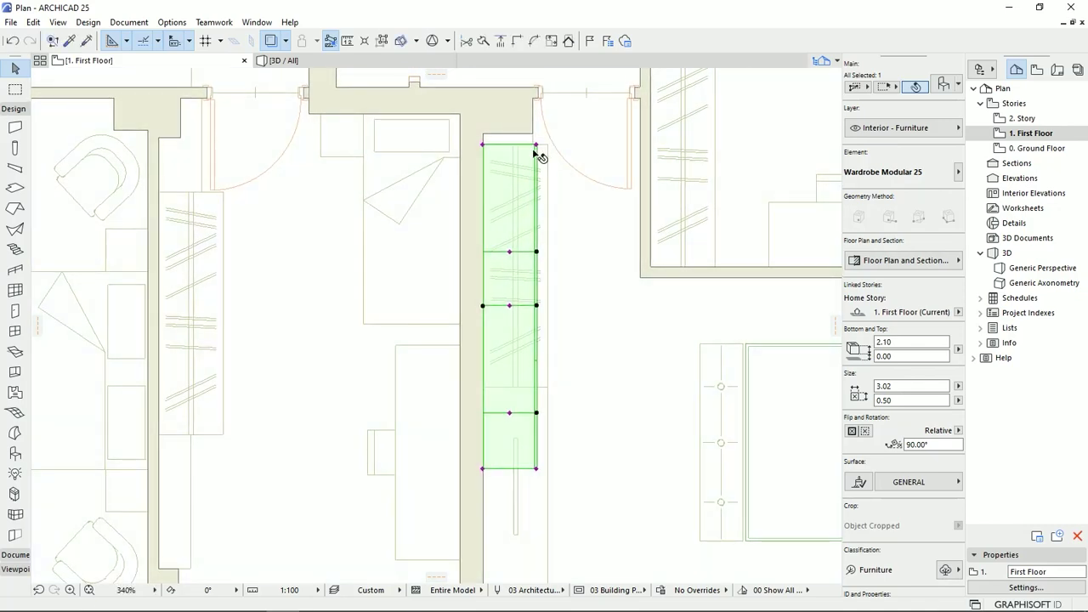
pyautogui.click(536, 145)
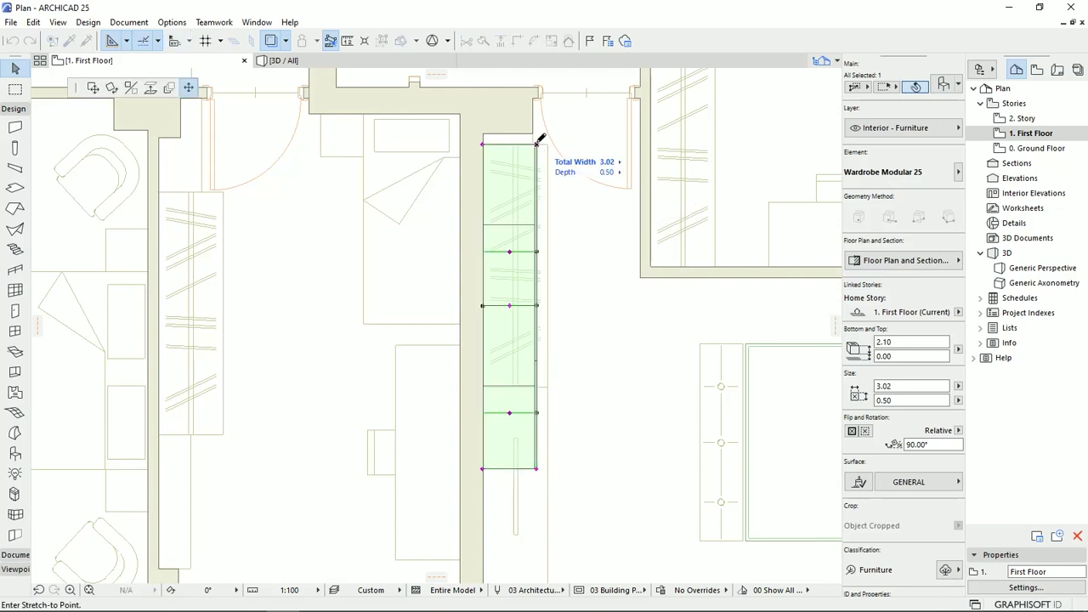
pyautogui.click(547, 144)
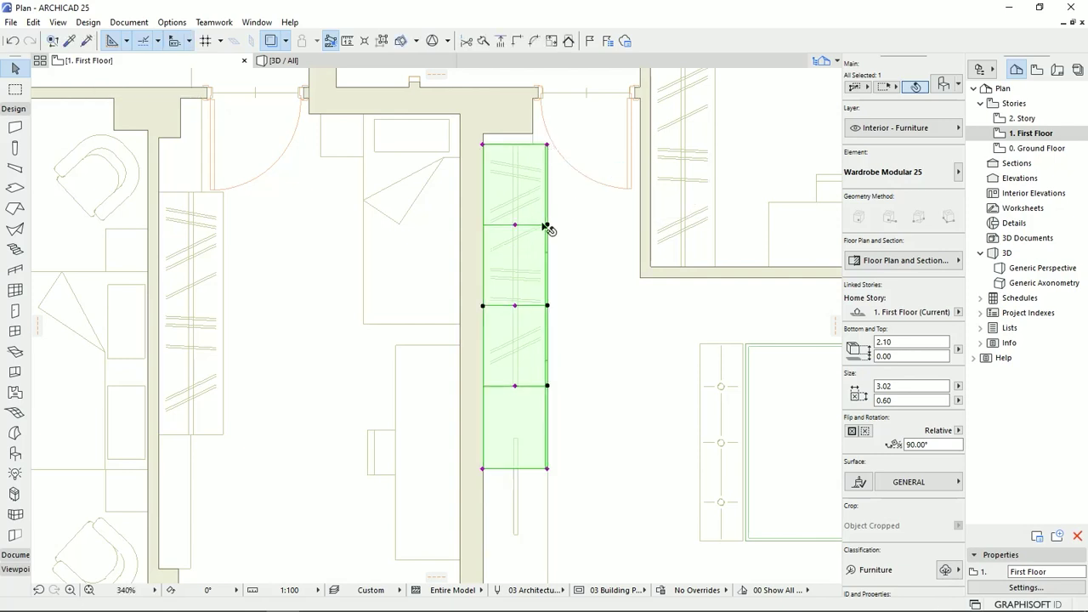
pyautogui.click(548, 468)
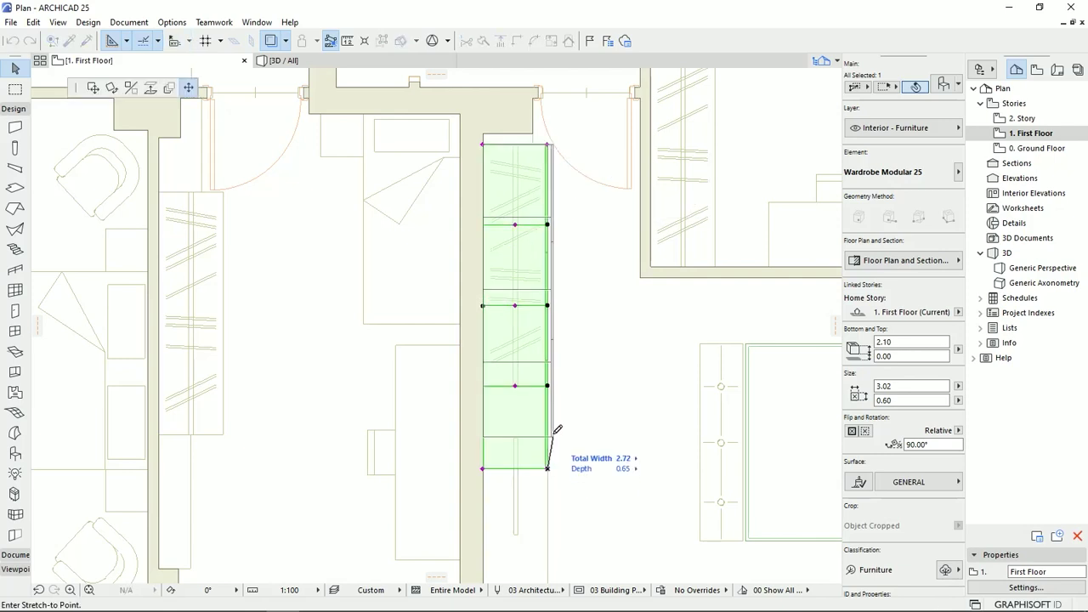
pyautogui.click(547, 386)
pyautogui.moveTo(566, 413); pyautogui.dragTo(566, 444, button='middle')
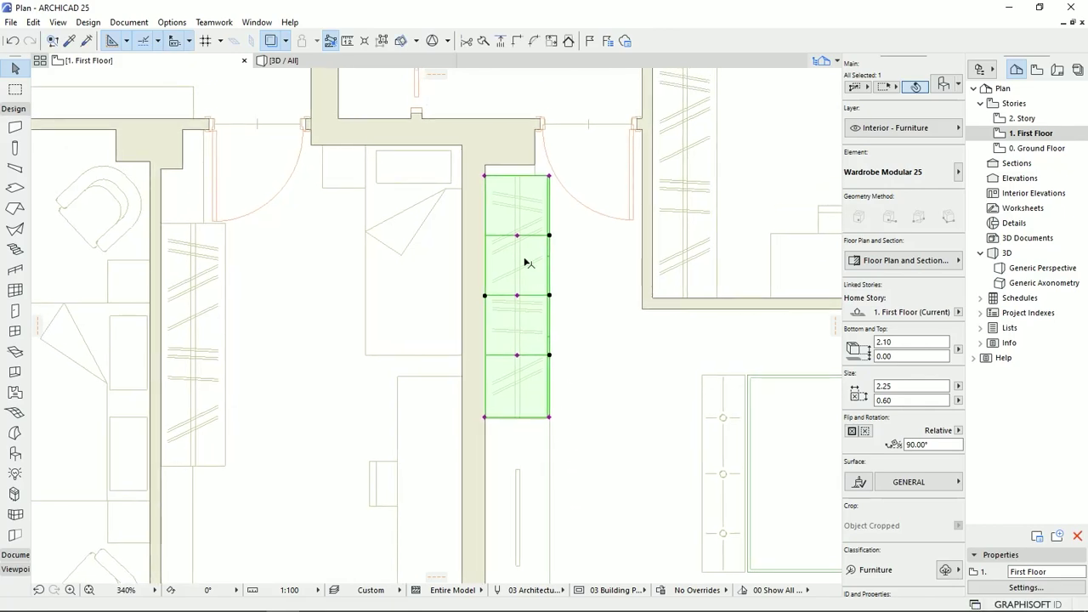
# Examine the placed wardrobe and the bed in the corner bedroom in the 3D view
pyautogui.click(326, 63)
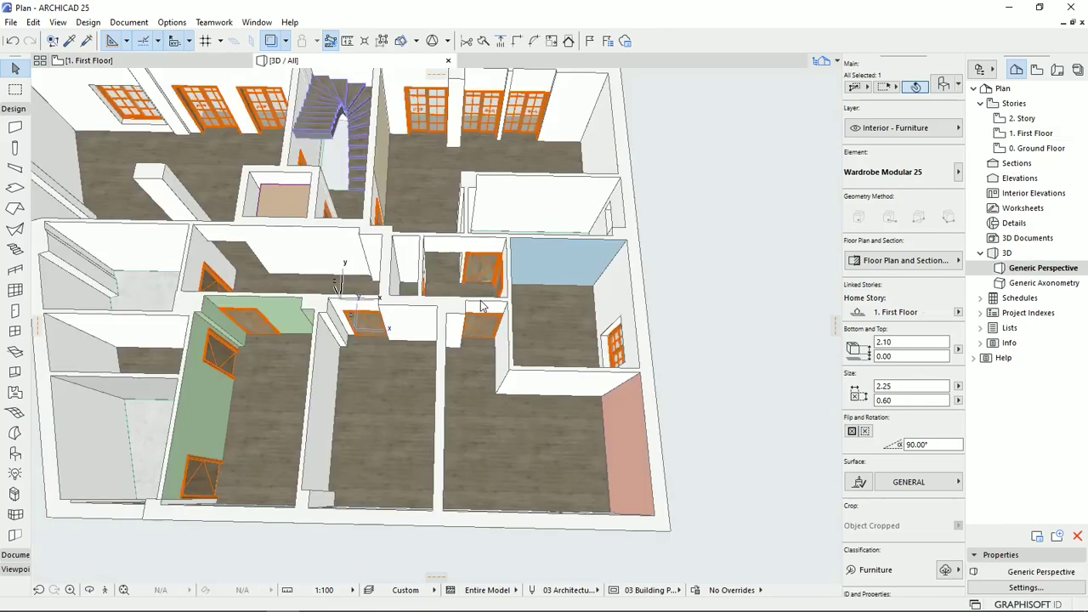
pyautogui.scroll(8, 505, 433)
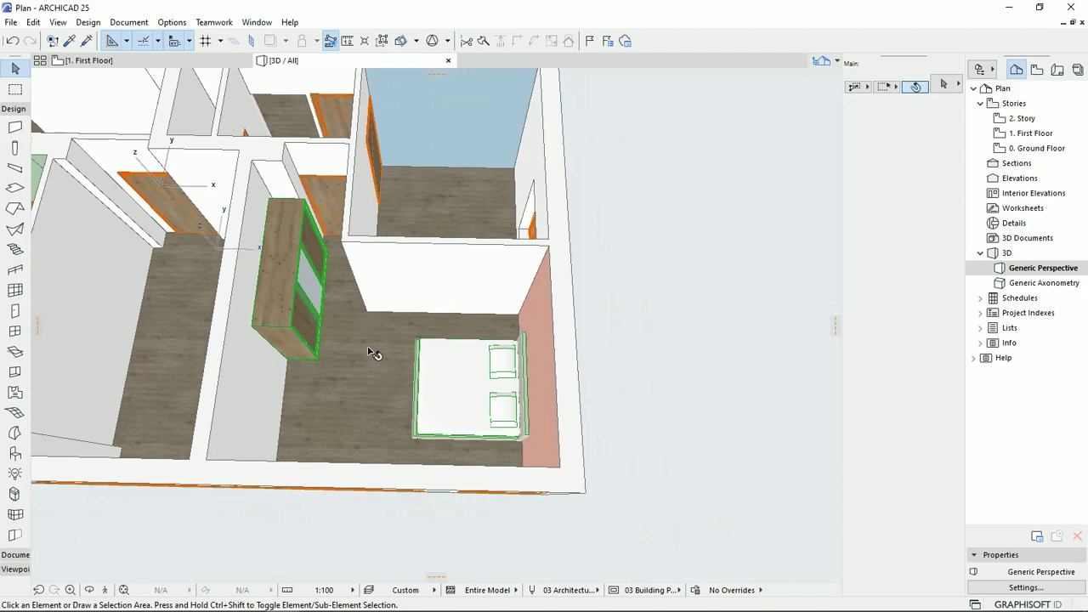
pyautogui.scroll(1, 374, 351)
pyautogui.keyDown('shift'); pyautogui.moveTo(398, 388); pyautogui.dragTo(396, 313, button='middle'); pyautogui.keyUp('shift')
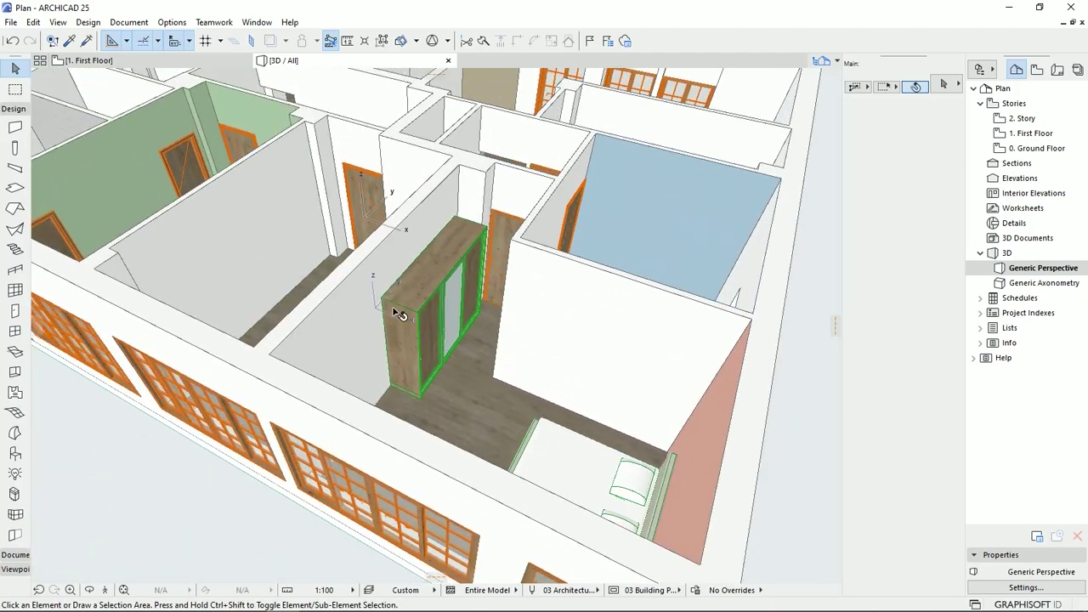
pyautogui.scroll(10, 449, 298)
pyautogui.keyDown('shift'); pyautogui.moveTo(347, 360); pyautogui.dragTo(311, 319, button='middle'); pyautogui.keyUp('shift')
pyautogui.keyDown('shift'); pyautogui.moveTo(423, 436); pyautogui.dragTo(526, 374, button='middle'); pyautogui.keyUp('shift')
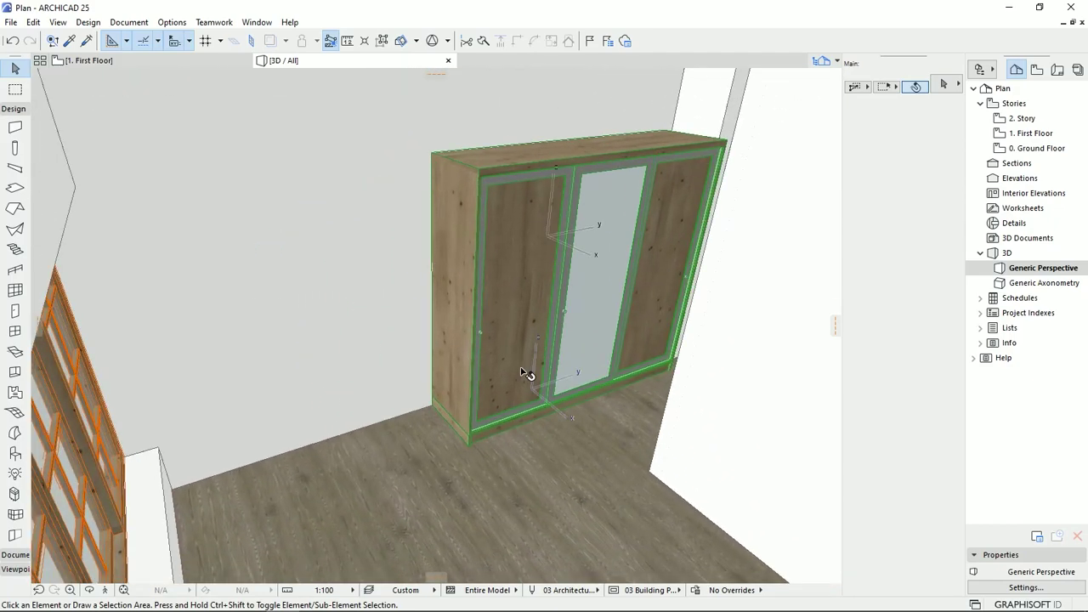
# Slide open the wardrobe door nearest the window wall in 3D and inspect the shelves inside
pyautogui.click(537, 330)
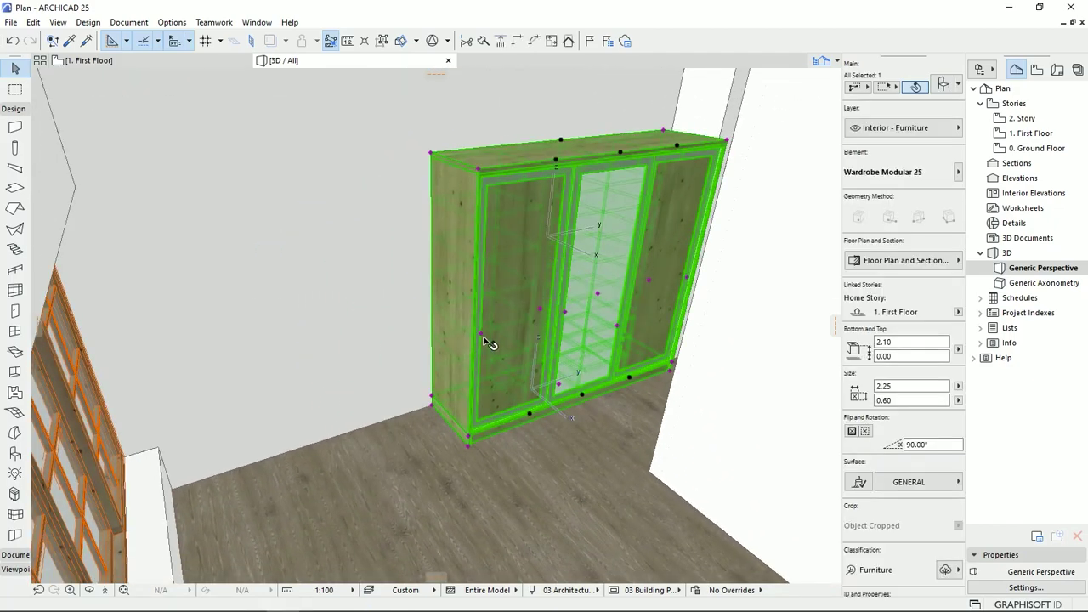
pyautogui.click(482, 335)
pyautogui.click(555, 326)
pyautogui.moveTo(557, 346); pyautogui.dragTo(499, 341, button='middle')
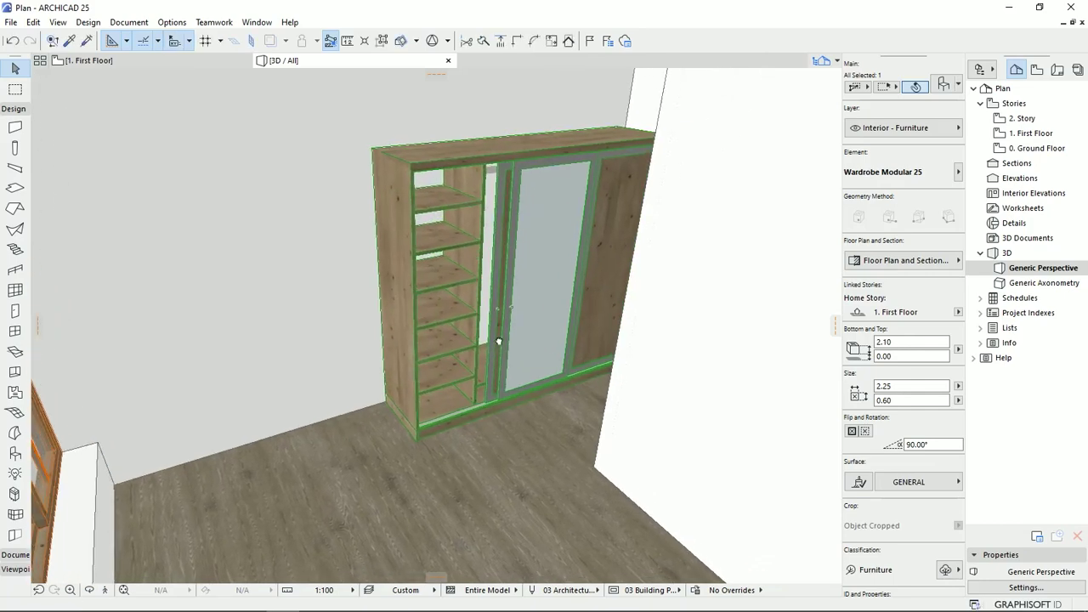
pyautogui.scroll(5, 500, 343)
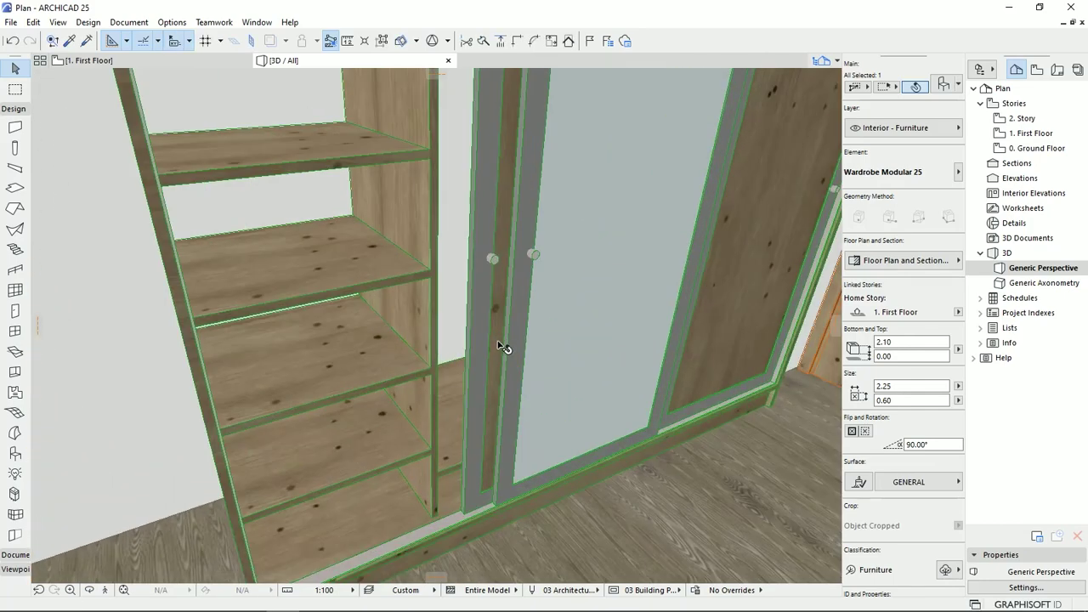
pyautogui.scroll(-5, 502, 345)
pyautogui.keyDown('shift'); pyautogui.moveTo(503, 345); pyautogui.dragTo(438, 452, button='middle'); pyautogui.keyUp('shift')
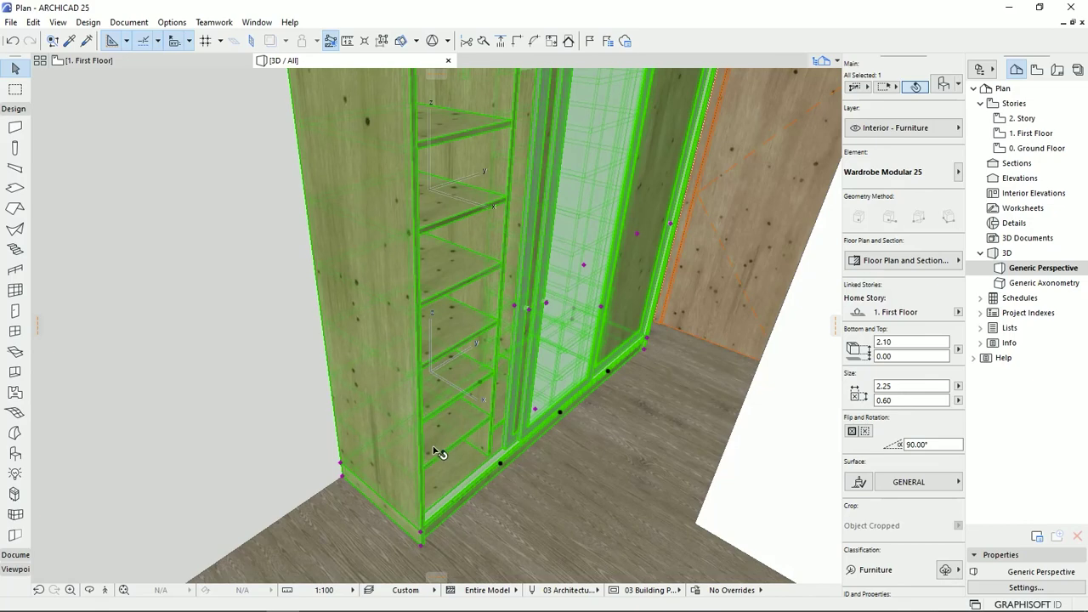
pyautogui.keyDown('shift'); pyautogui.moveTo(438, 166); pyautogui.dragTo(404, 225, button='middle'); pyautogui.keyUp('shift')
pyautogui.keyDown('shift'); pyautogui.moveTo(459, 399); pyautogui.dragTo(455, 245, button='middle'); pyautogui.keyUp('shift')
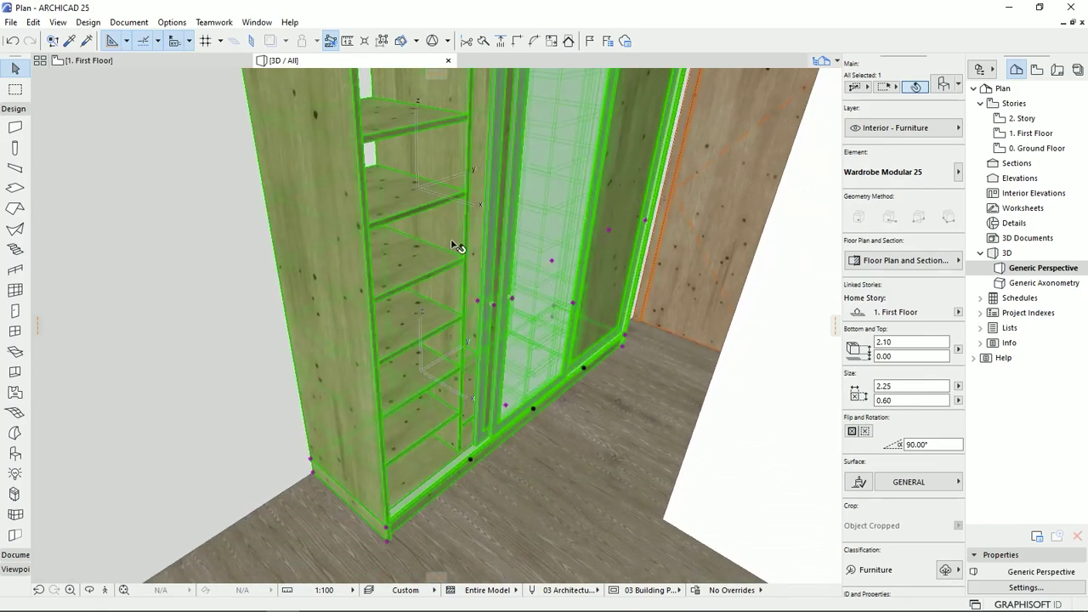
# Slide the wardrobe door closed and return to the first-floor plan at the drawn TV outline
pyautogui.click(495, 305)
pyautogui.click(385, 363)
pyautogui.scroll(-6, 457, 394)
pyautogui.moveTo(458, 393); pyautogui.dragTo(335, 379, button='middle')
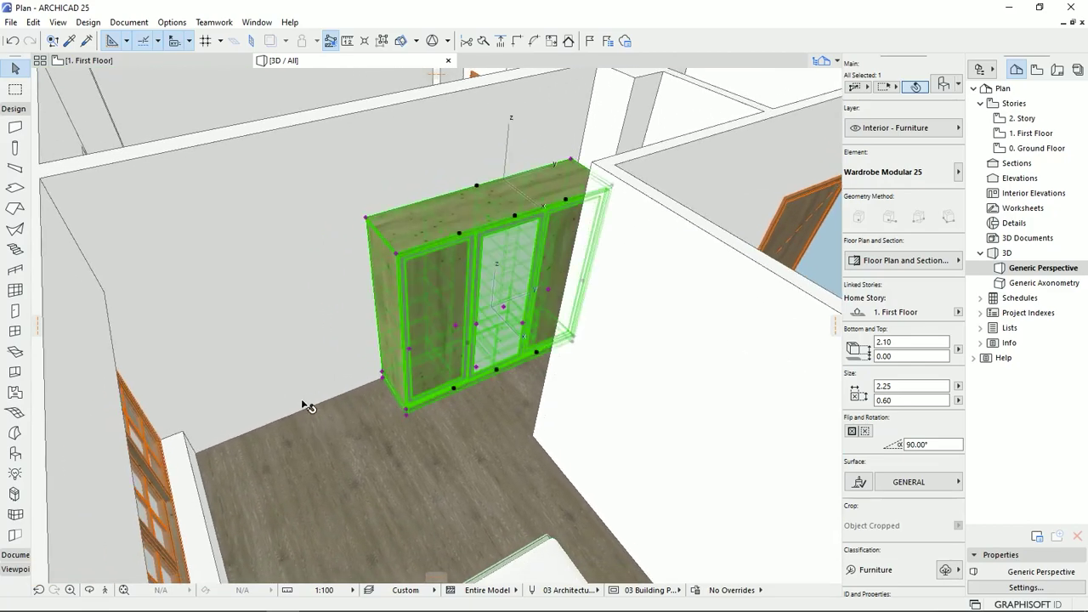
pyautogui.click(89, 60)
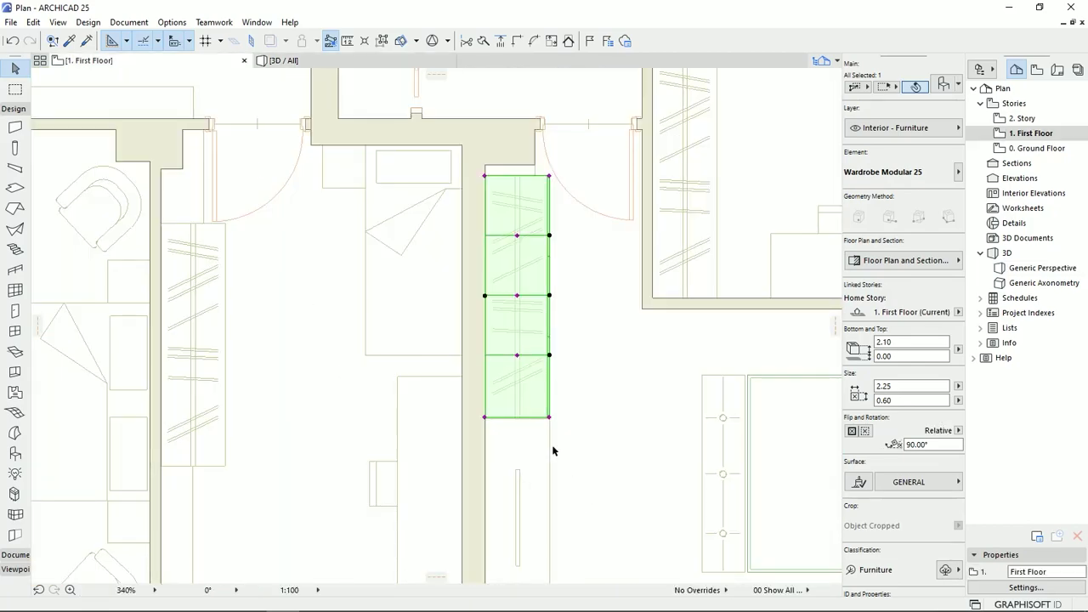
pyautogui.scroll(3, 493, 320)
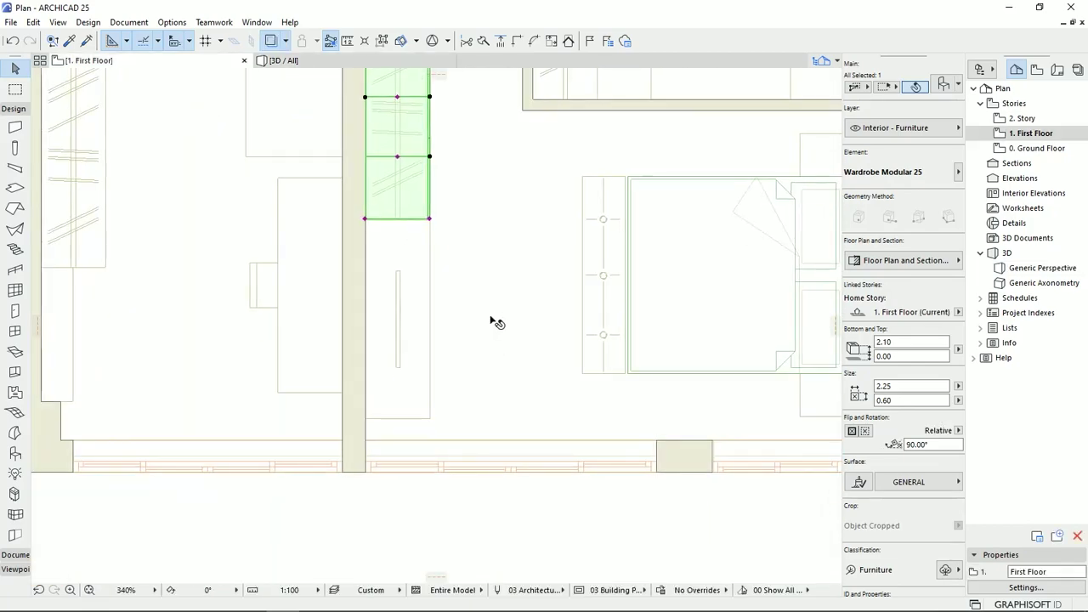
pyautogui.click(942, 84)
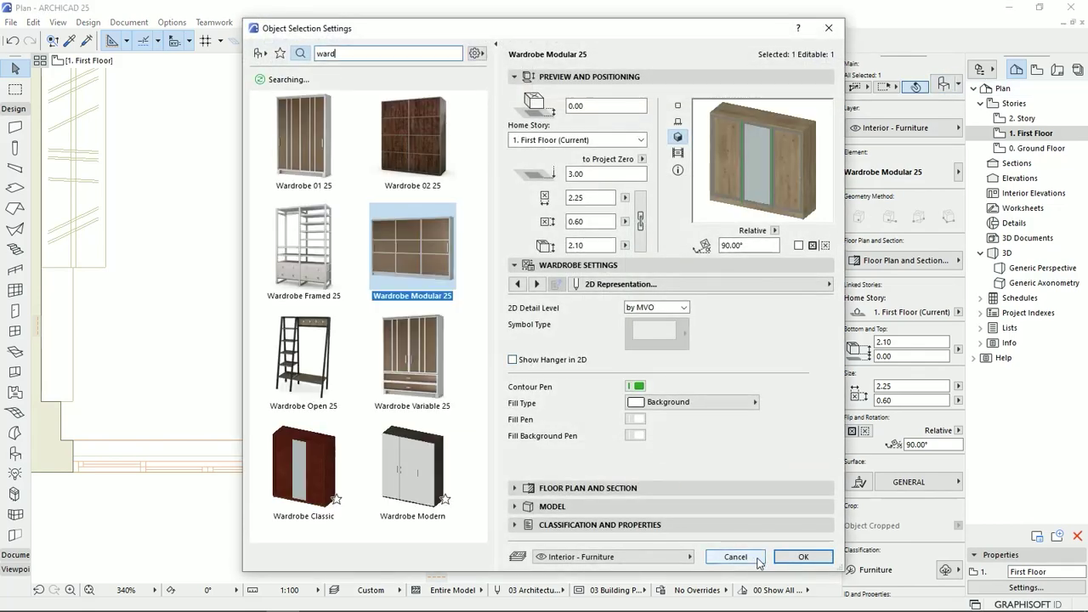
pyautogui.click(756, 557)
pyautogui.press('Escape')
# Search the object library for "tv" and set Flat Panel TV 25 with Wall Mount support as the object to place
pyautogui.click(15, 453)
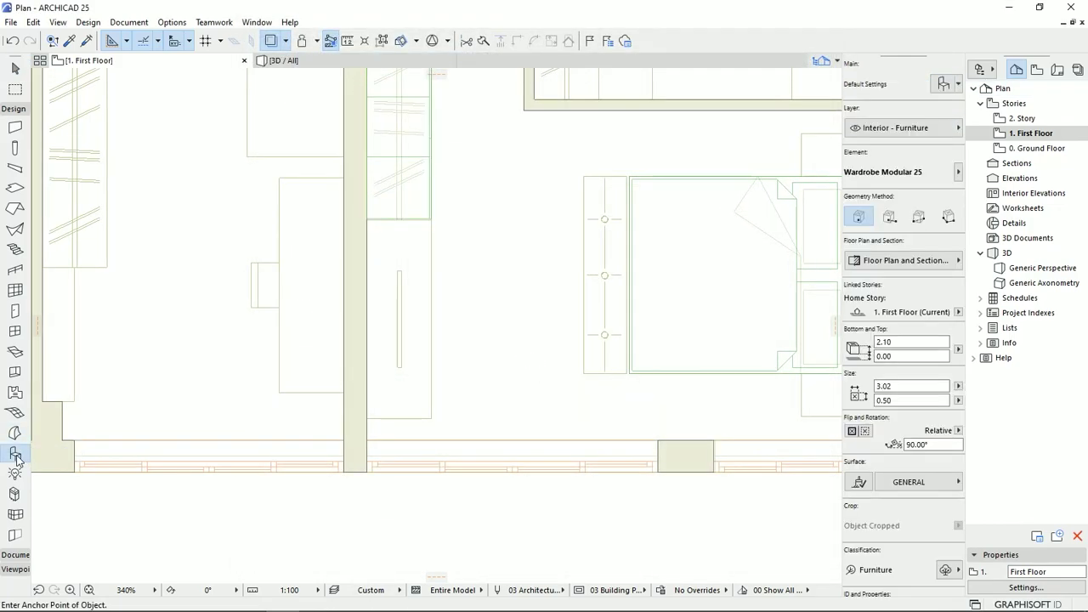
pyautogui.click(943, 85)
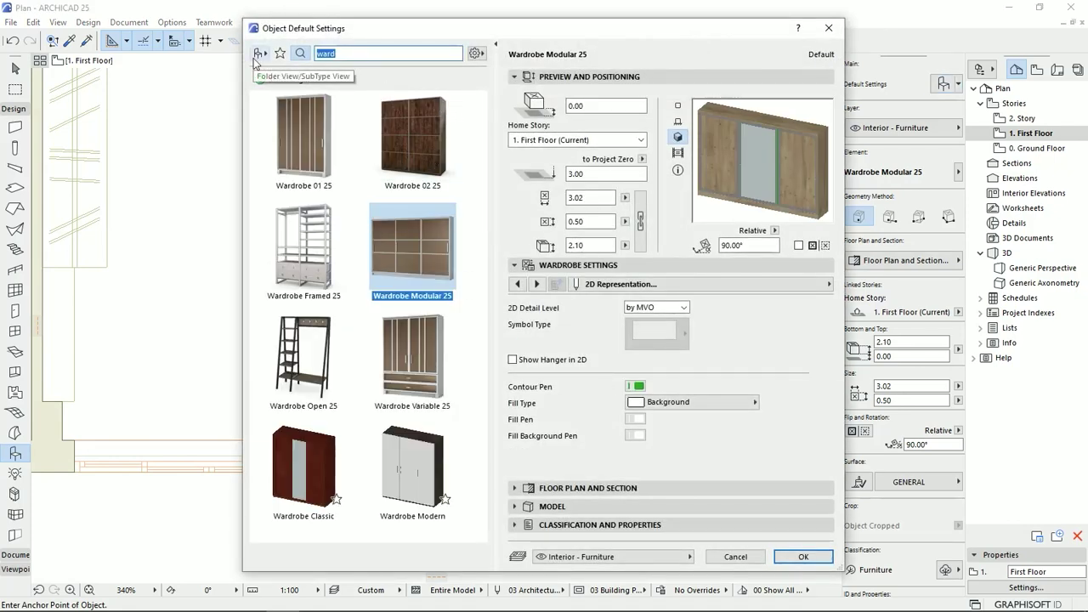
pyautogui.write('tv')
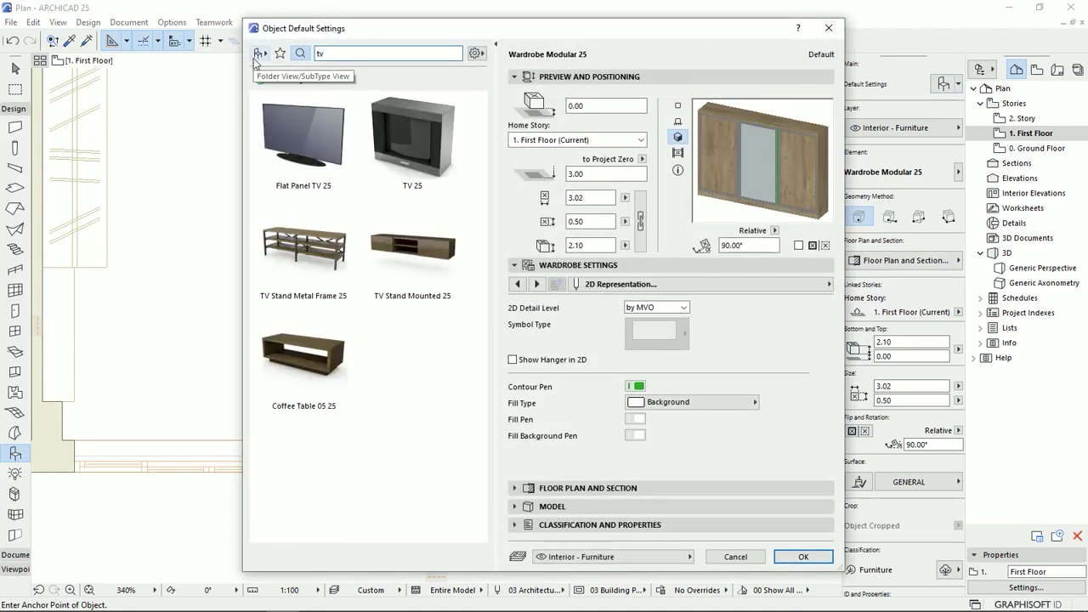
pyautogui.click(303, 135)
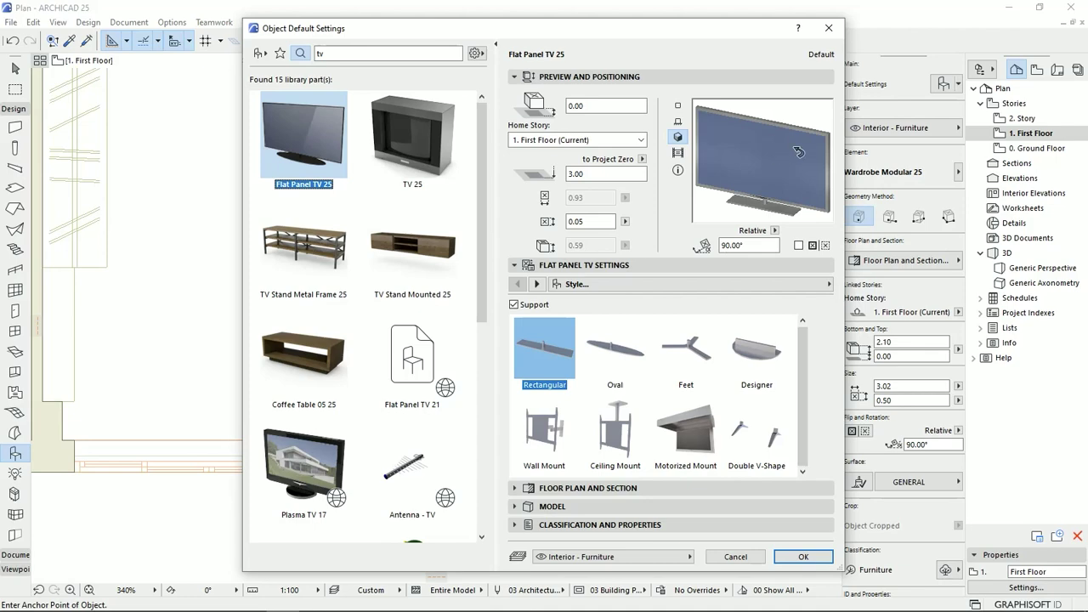
pyautogui.click(544, 434)
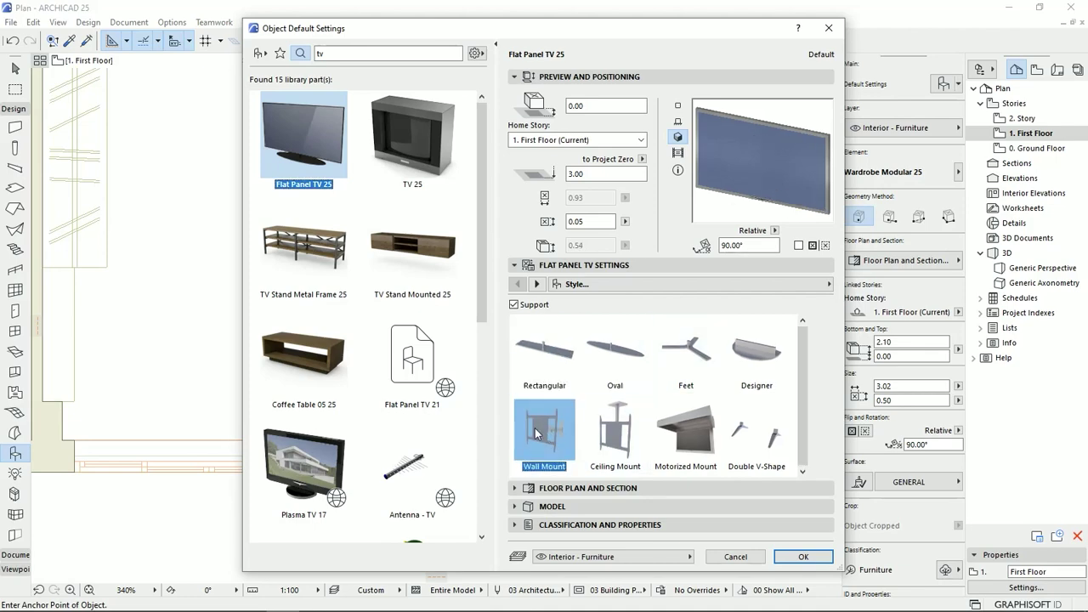
pyautogui.click(805, 557)
# Place the flat panel TV in the plan at the drawn TV outline below the wardrobe
pyautogui.moveTo(461, 464); pyautogui.dragTo(510, 467, button='middle')
pyautogui.click(452, 315)
pyautogui.moveTo(457, 331); pyautogui.dragTo(493, 346, button='middle')
pyautogui.scroll(4, 464, 340)
pyautogui.press('Escape')
# Move the TV so that its wall mount sits against the bedroom wall face, and clear the selection
pyautogui.click(514, 380)
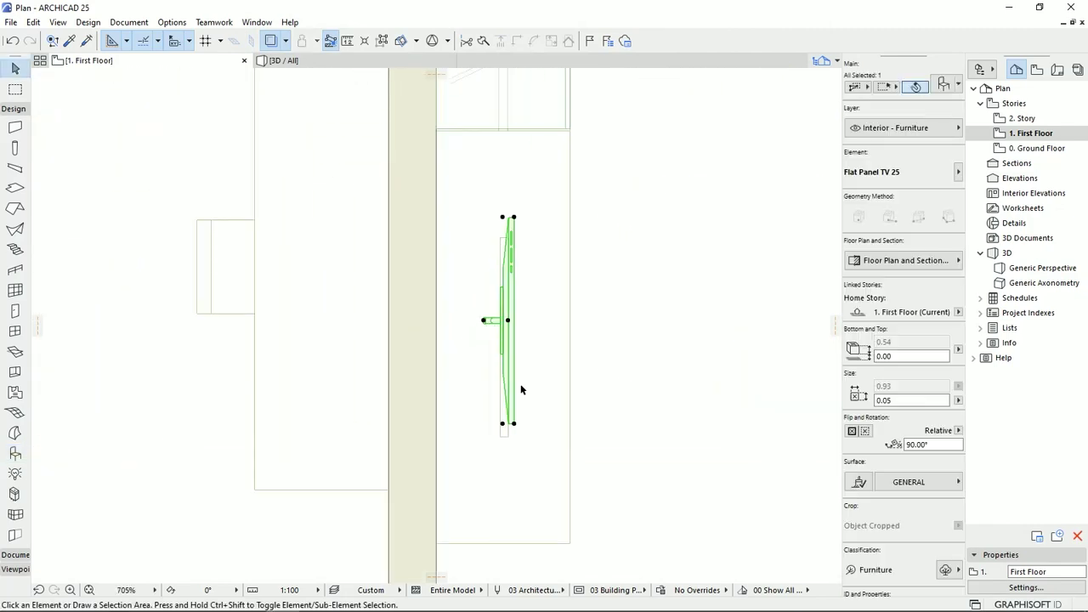
pyautogui.moveTo(486, 320); pyautogui.dragTo(436, 331)
pyautogui.scroll(-1, 578, 455)
pyautogui.scroll(-2, 578, 455)
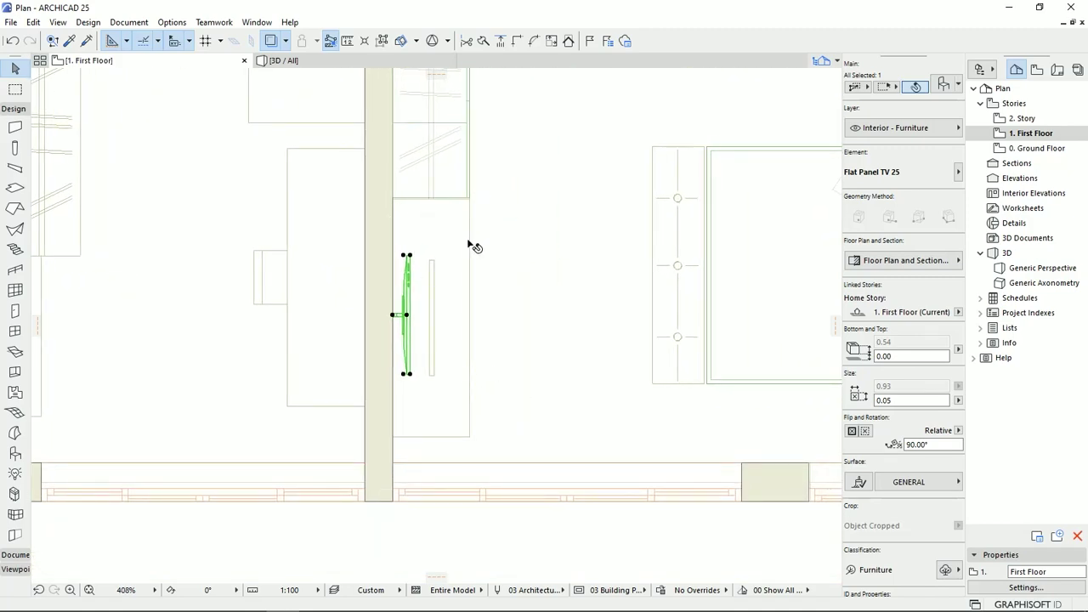
pyautogui.press('Escape')
pyautogui.moveTo(437, 268); pyautogui.dragTo(426, 292, button='middle')
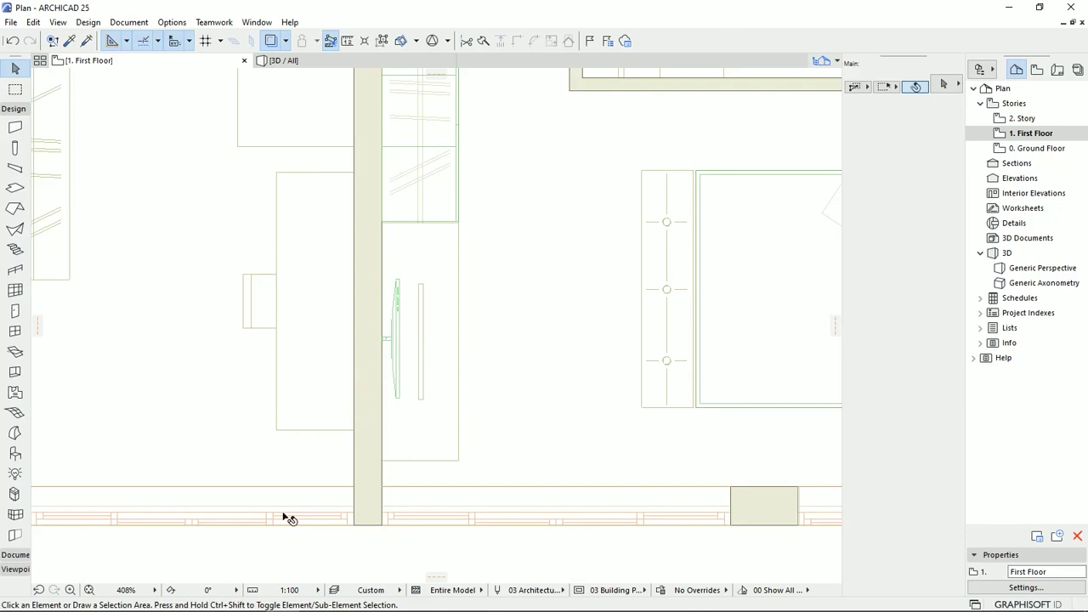
# Search the object library for "dra" and choose Plan Drawers 25 as the object to place
pyautogui.click(15, 453)
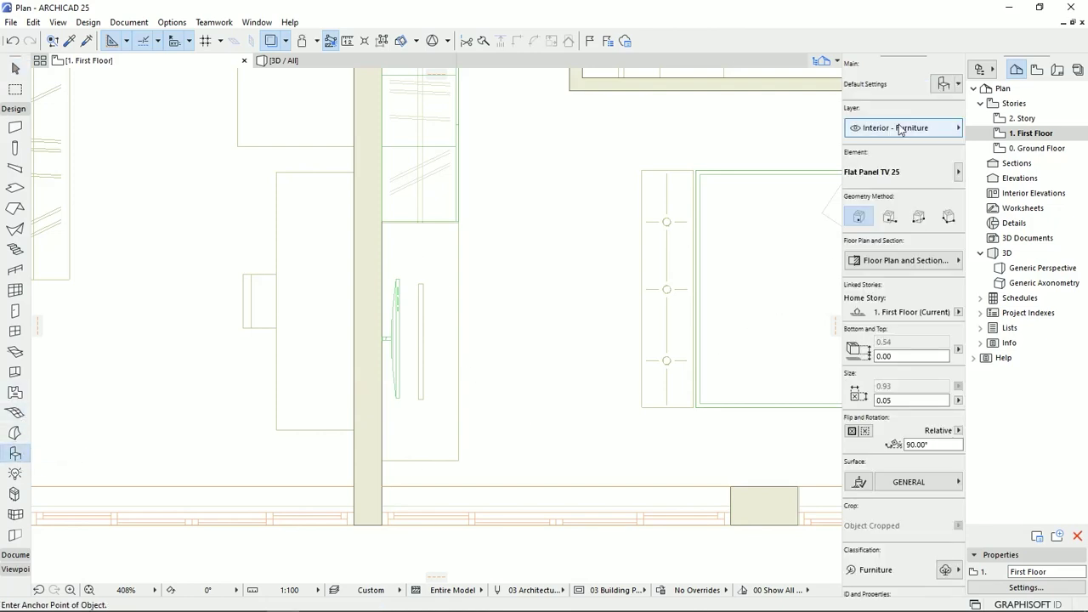
pyautogui.click(941, 83)
pyautogui.moveTo(337, 54); pyautogui.dragTo(312, 54)
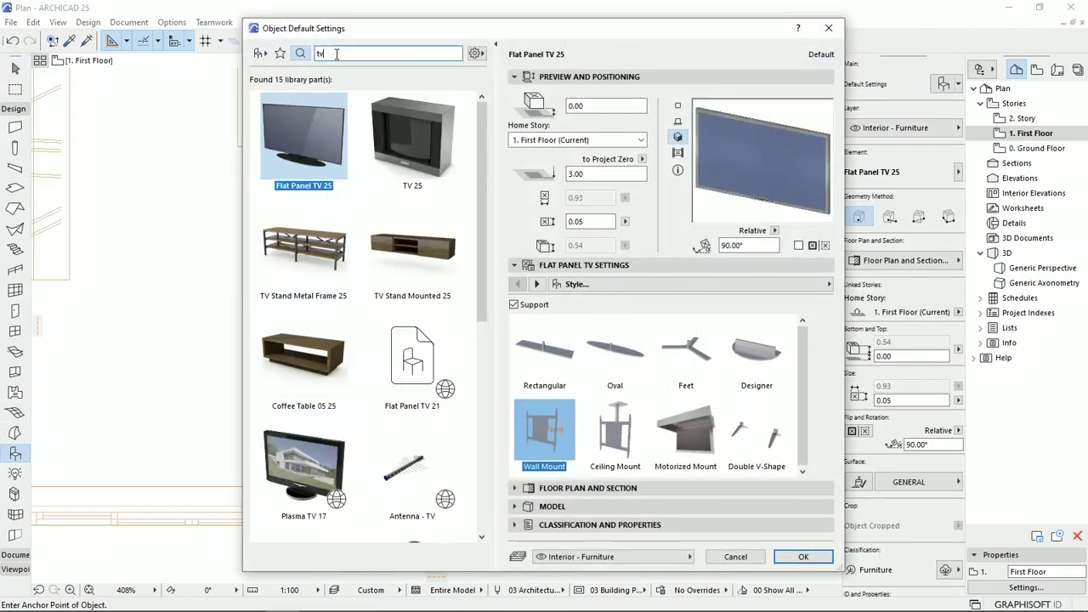
pyautogui.write('dra')
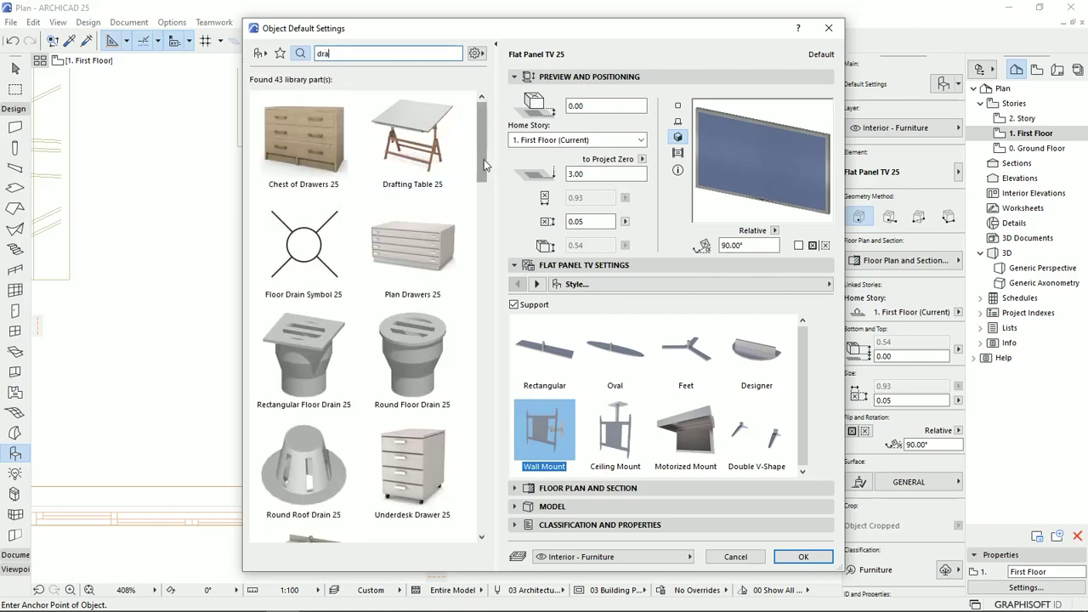
pyautogui.click(414, 250)
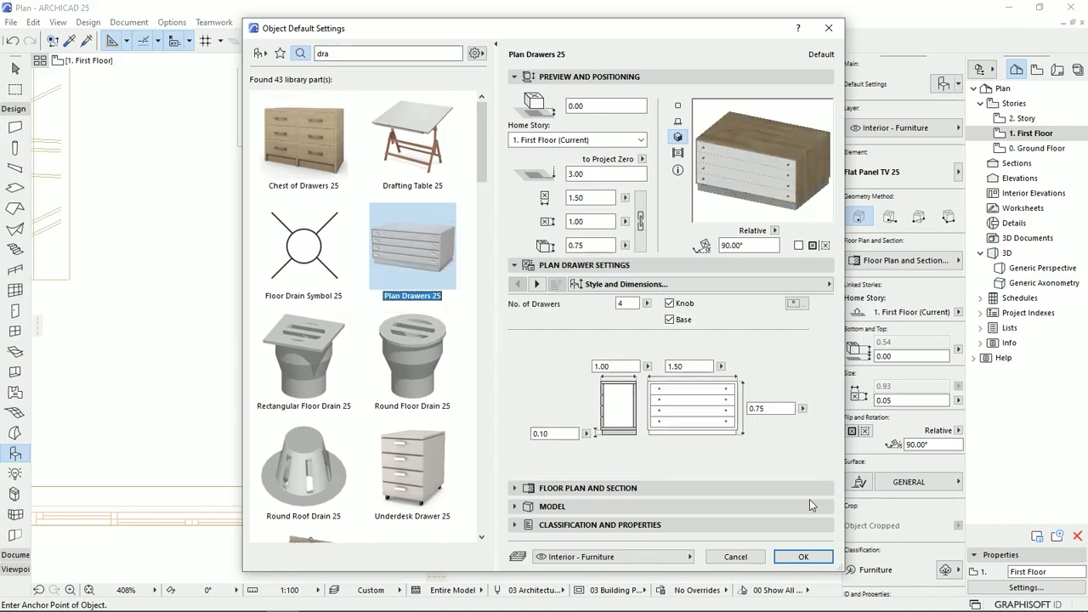
pyautogui.click(803, 557)
# Place the plan drawers in the corner bedroom and move them so their back edge sits against the wall below the wardrobe
pyautogui.click(486, 394)
pyautogui.moveTo(485, 393); pyautogui.dragTo(492, 441, button='middle')
pyautogui.press('Escape')
pyautogui.click(555, 350)
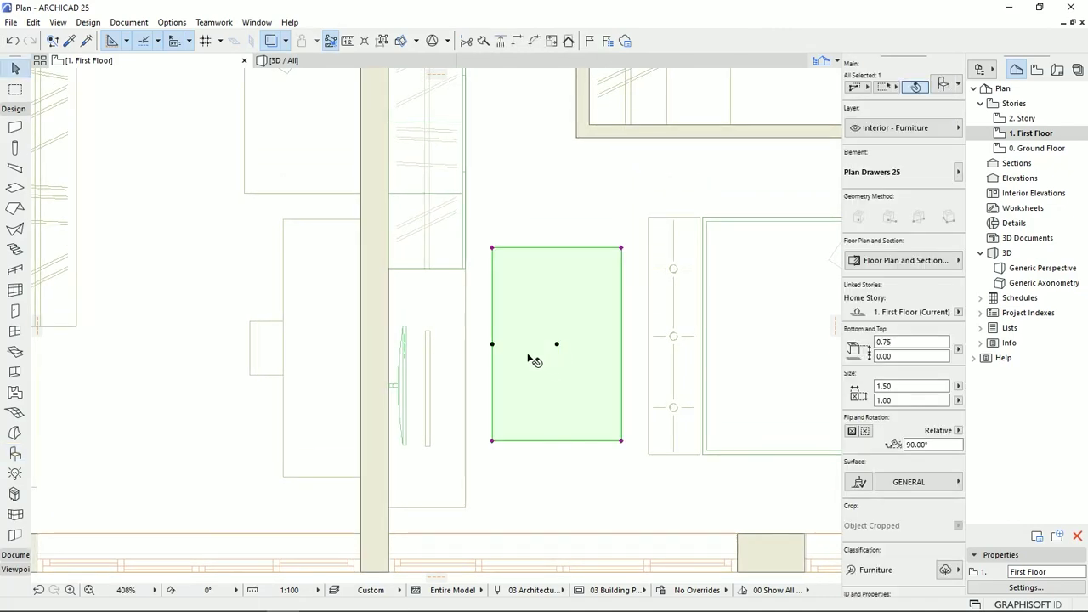
pyautogui.hotkey('ctrl', 'd')
pyautogui.click(493, 345)
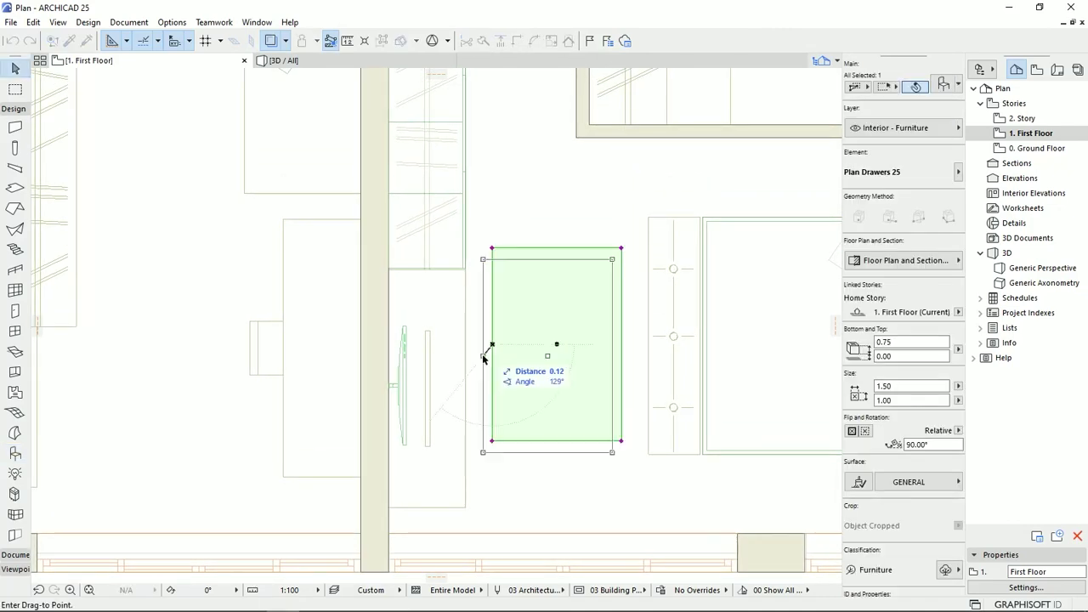
pyautogui.click(388, 392)
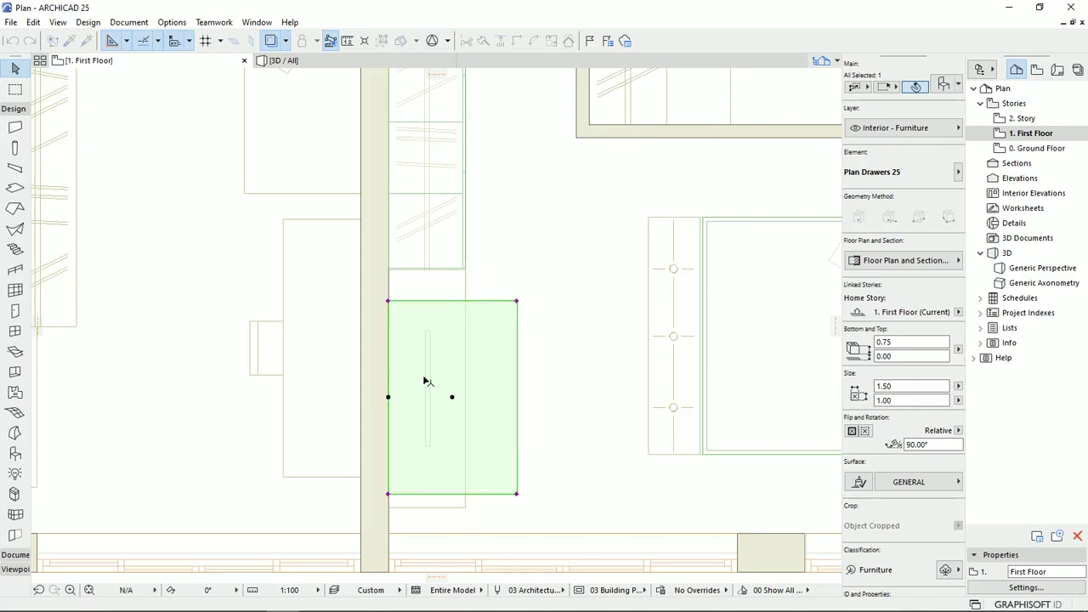
# Stretch the drawers to fill the drawn outline from the wardrobe's end to the outline's lower edge, 1.85 long and 0.60 deep
pyautogui.scroll(2, 425, 381)
pyautogui.click(600, 208)
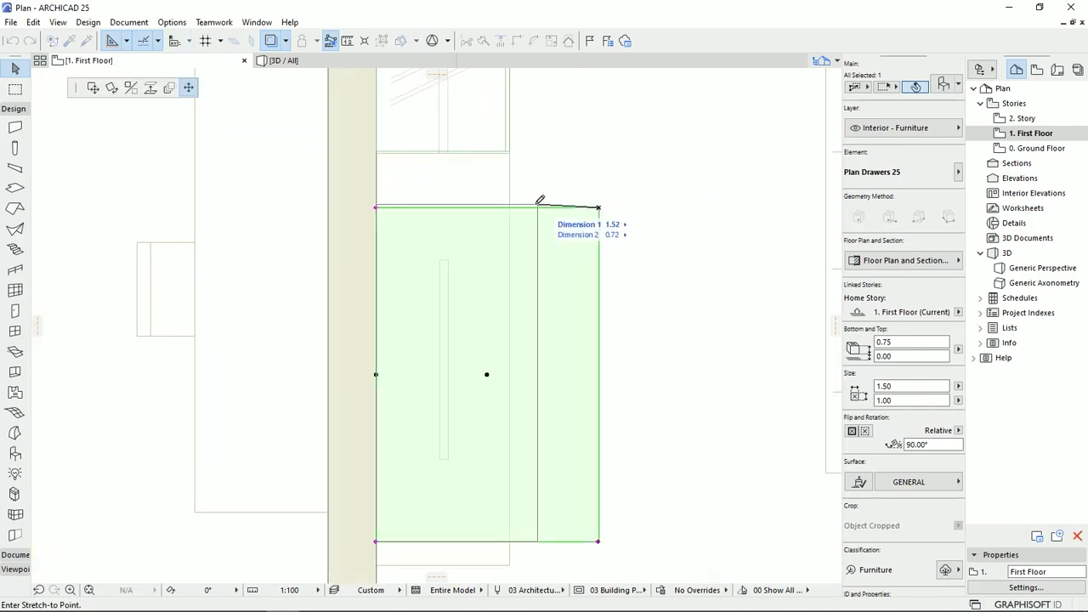
pyautogui.click(515, 153)
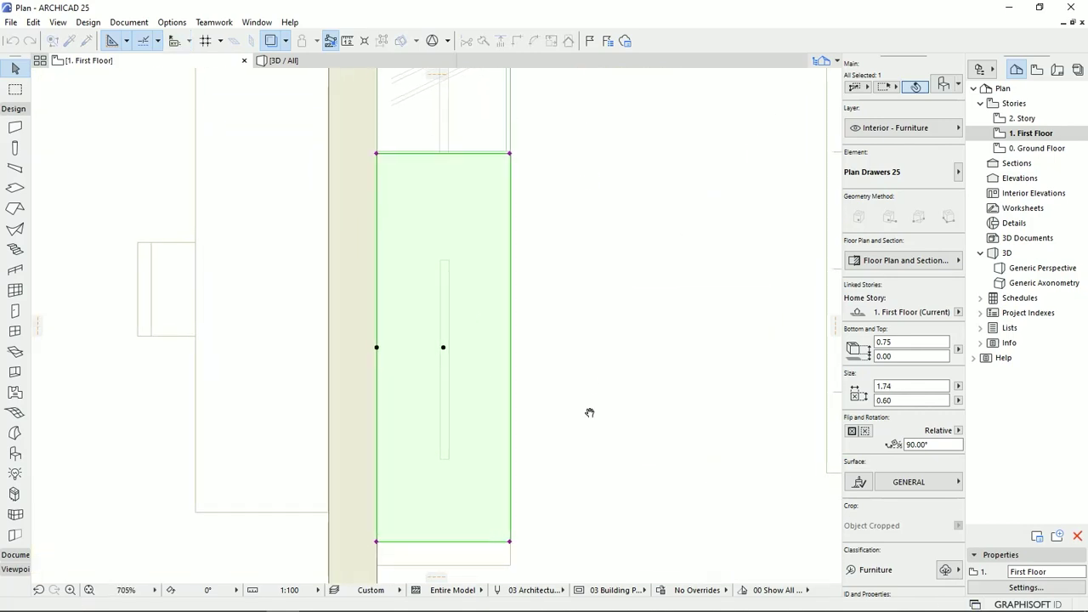
pyautogui.scroll(-3, 561, 400)
pyautogui.click(523, 386)
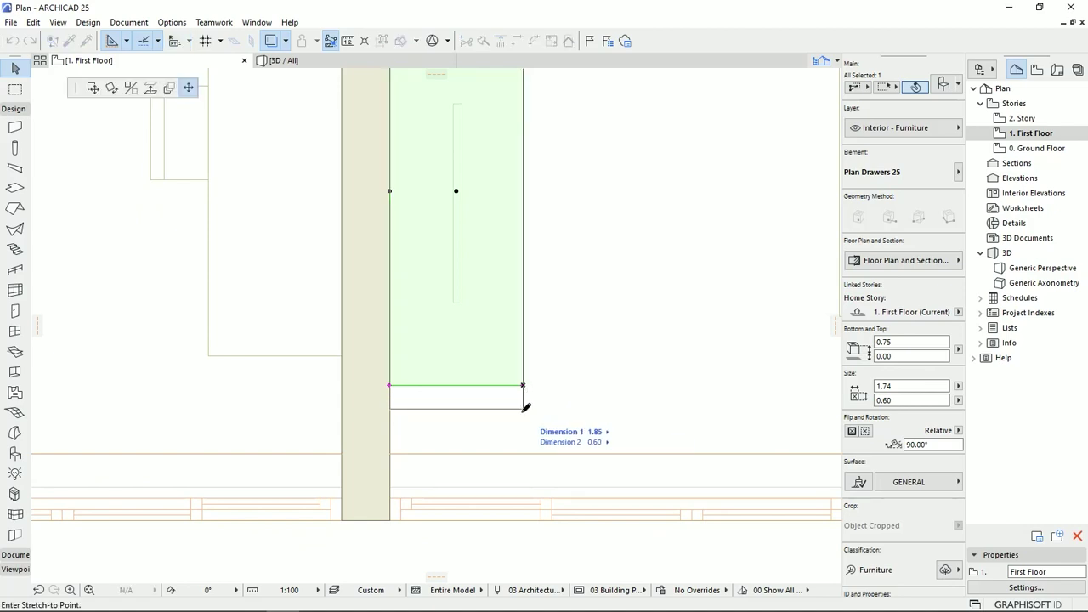
pyautogui.click(523, 409)
pyautogui.scroll(-3, 533, 254)
pyautogui.moveTo(533, 254); pyautogui.dragTo(510, 382, button='middle')
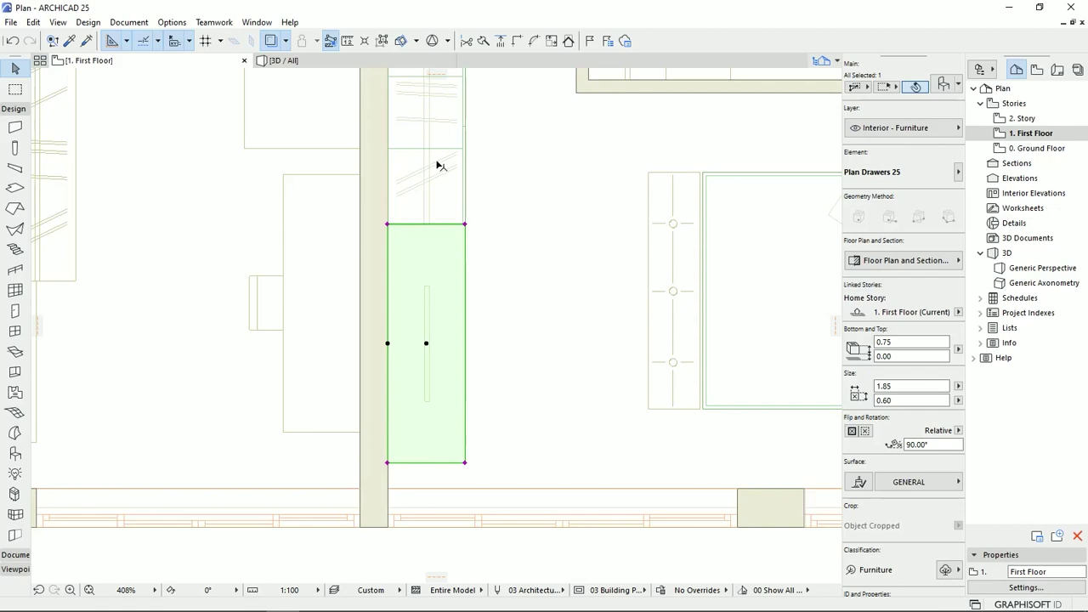
# Check the drawers in 3D, and set the wall-mounted TV's base elevation to 0.60 on the first-floor plan
pyautogui.click(361, 61)
pyautogui.keyDown('shift'); pyautogui.moveTo(458, 334); pyautogui.dragTo(476, 311, button='middle'); pyautogui.keyUp('shift')
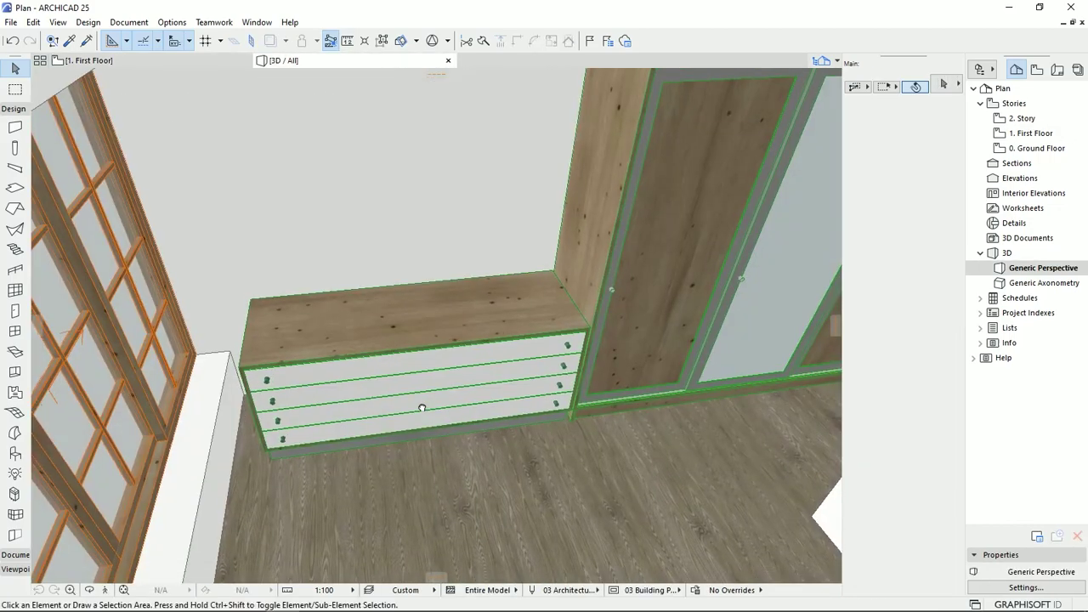
pyautogui.moveTo(419, 405); pyautogui.dragTo(407, 390, button='middle')
pyautogui.keyDown('shift'); pyautogui.moveTo(344, 321); pyautogui.dragTo(356, 341, button='middle'); pyautogui.keyUp('shift')
pyautogui.keyDown('shift'); pyautogui.moveTo(355, 418); pyautogui.dragTo(341, 386, button='middle'); pyautogui.keyUp('shift')
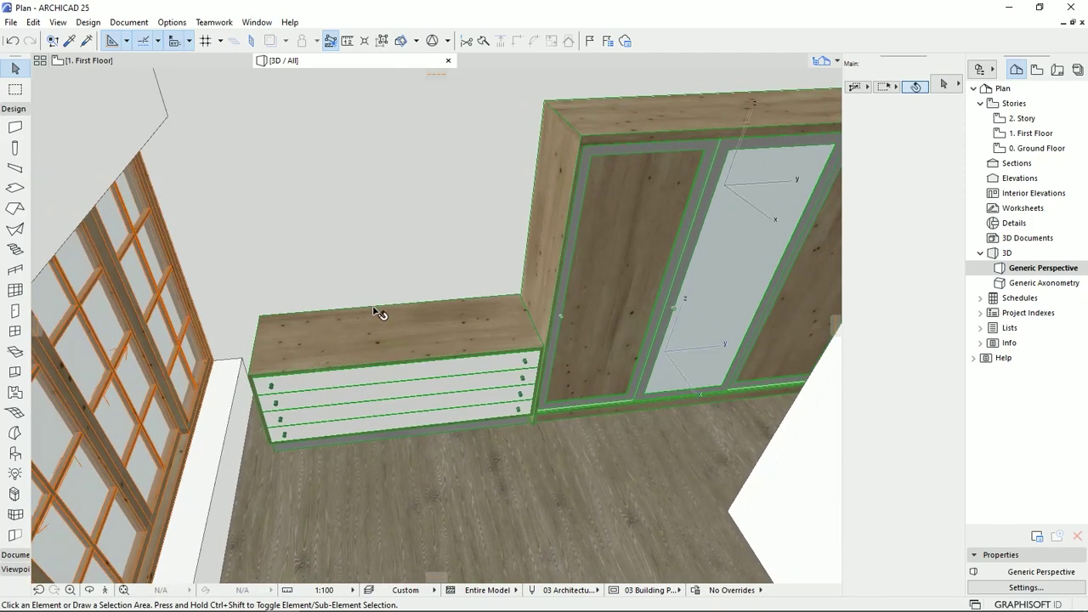
pyautogui.click(191, 62)
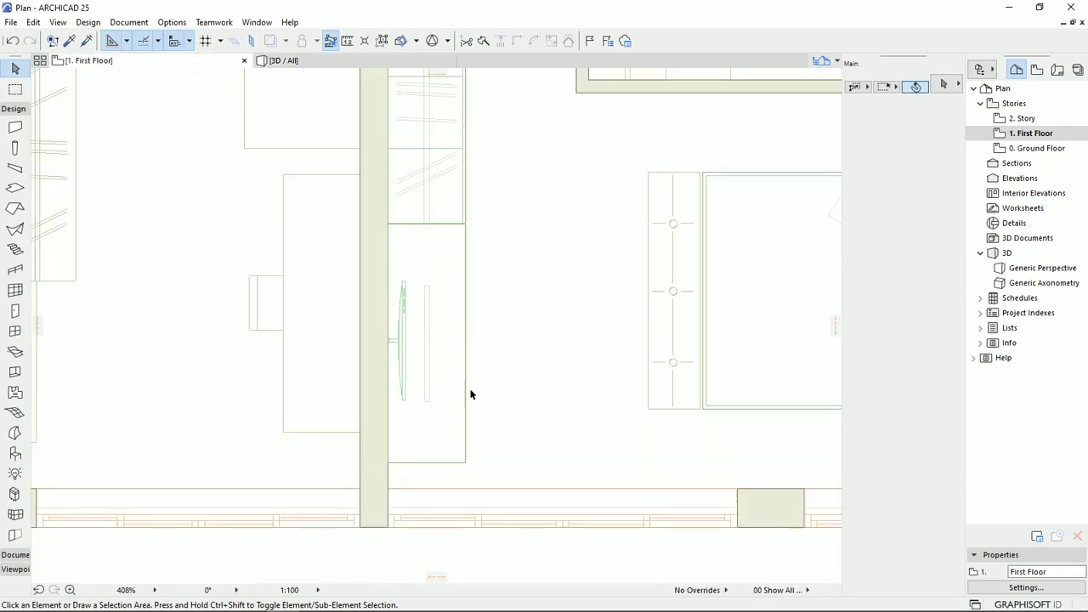
pyautogui.click(410, 342)
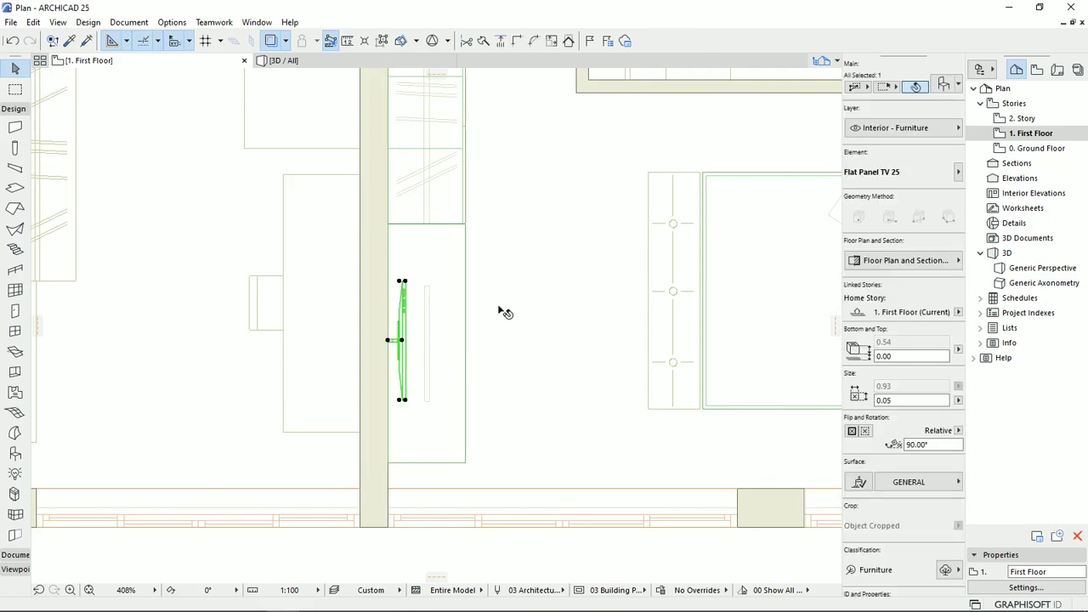
pyautogui.click(901, 355)
# Move the TV straight up the wall in the 3D view to a base elevation of about 0.94, above the drawers
pyautogui.click(389, 62)
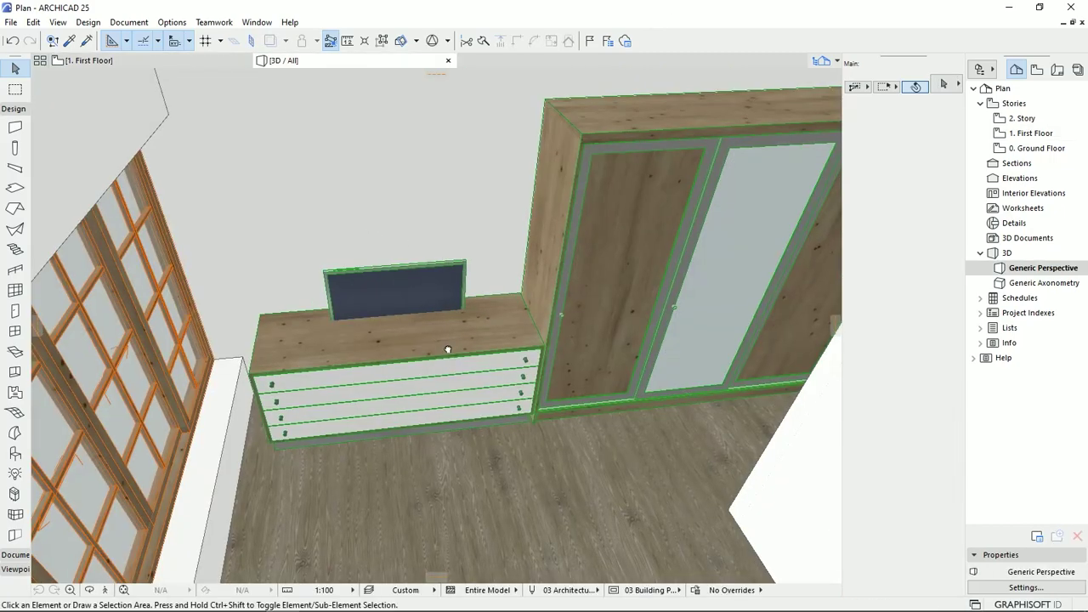
pyautogui.moveTo(448, 349); pyautogui.dragTo(408, 165)
pyautogui.moveTo(456, 354); pyautogui.dragTo(430, 289)
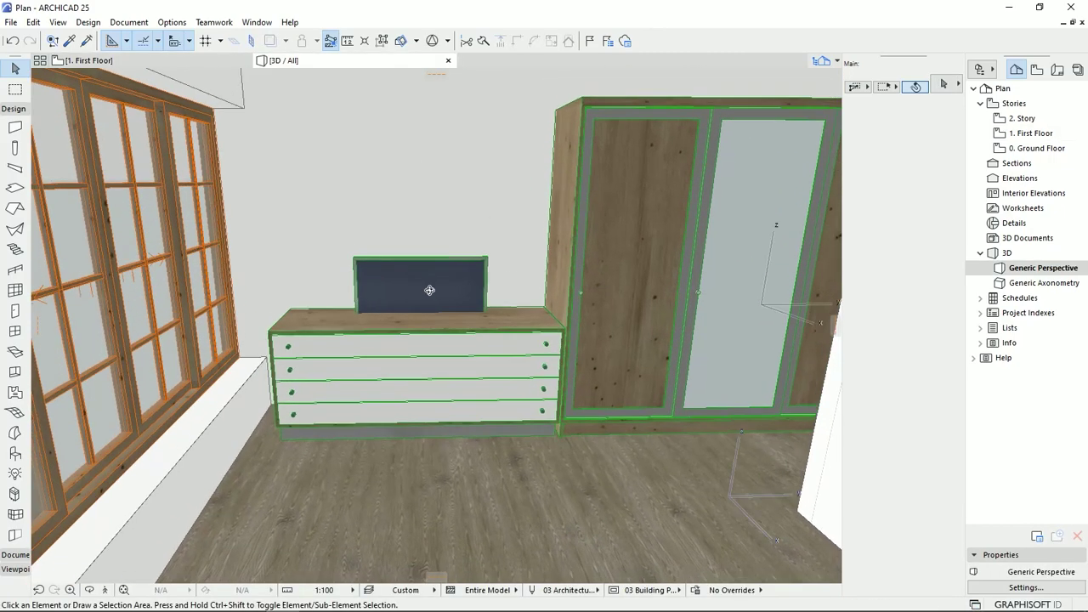
pyautogui.click(428, 285)
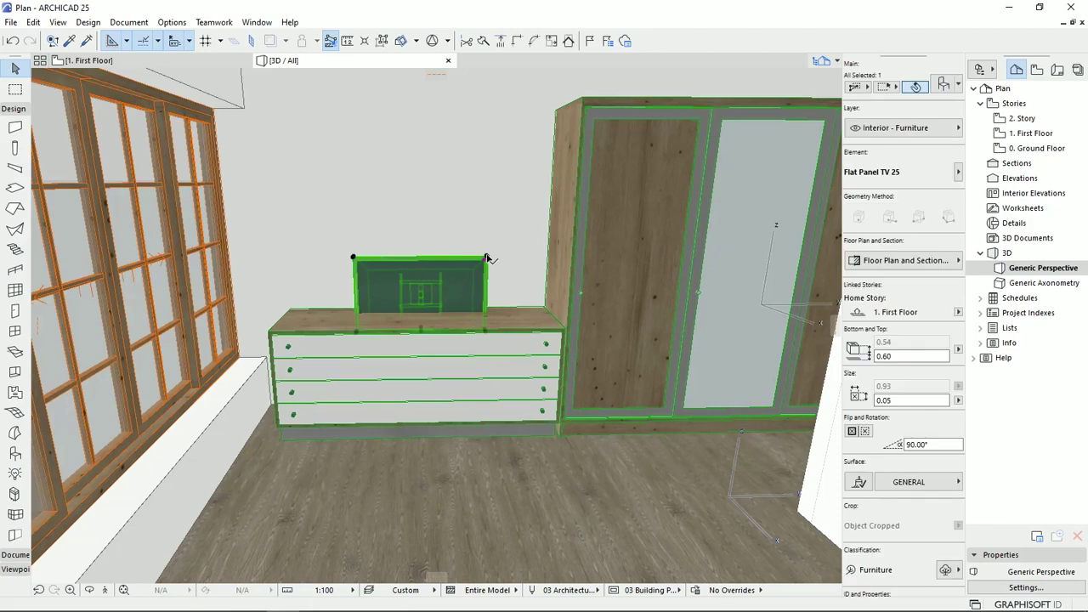
pyautogui.click(487, 257)
pyautogui.click(93, 106)
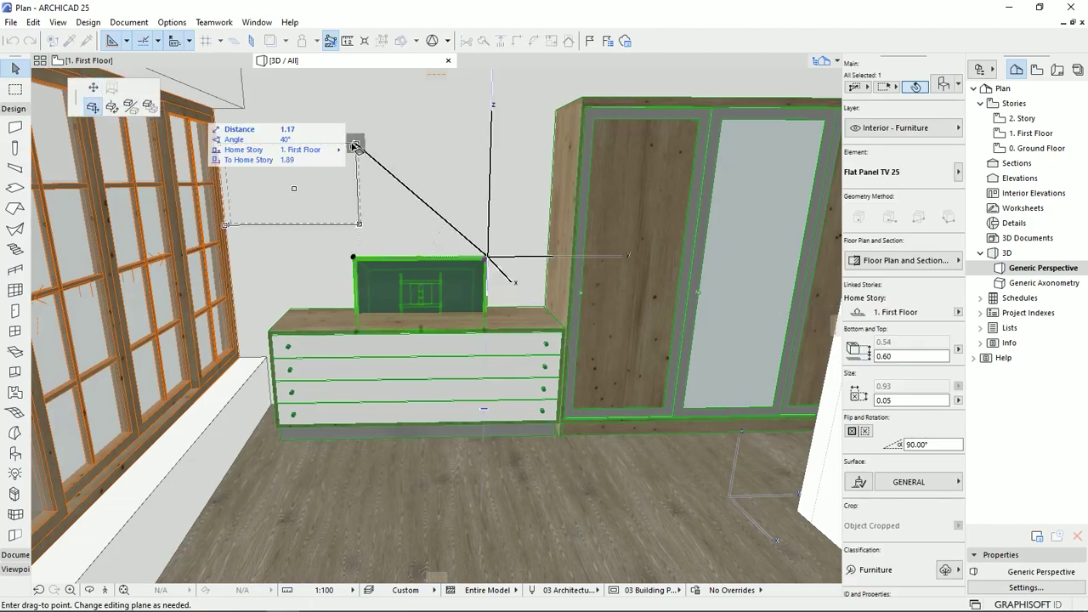
pyautogui.click(489, 207)
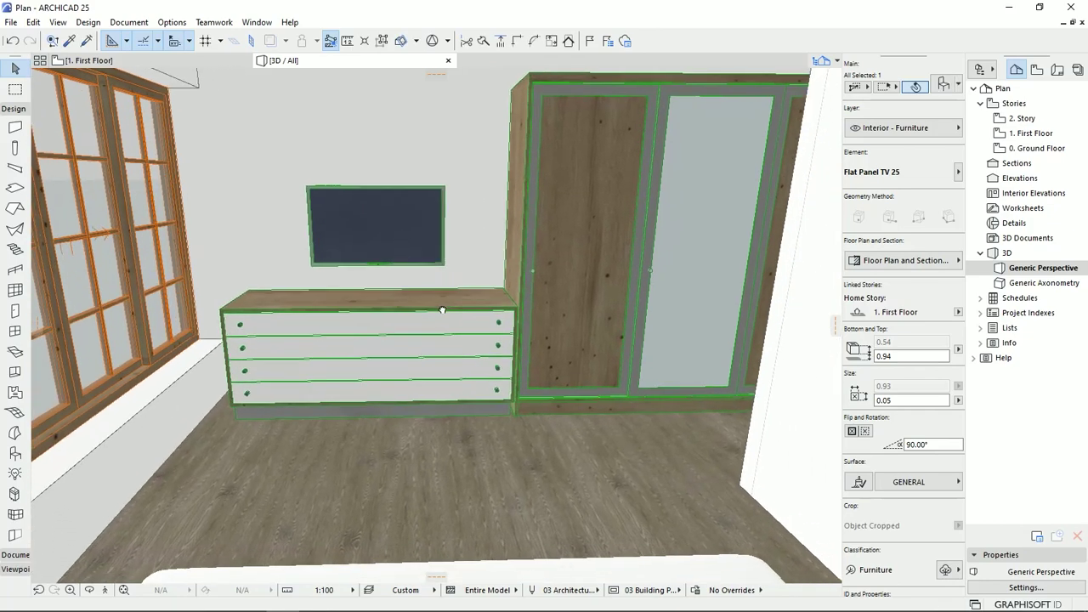
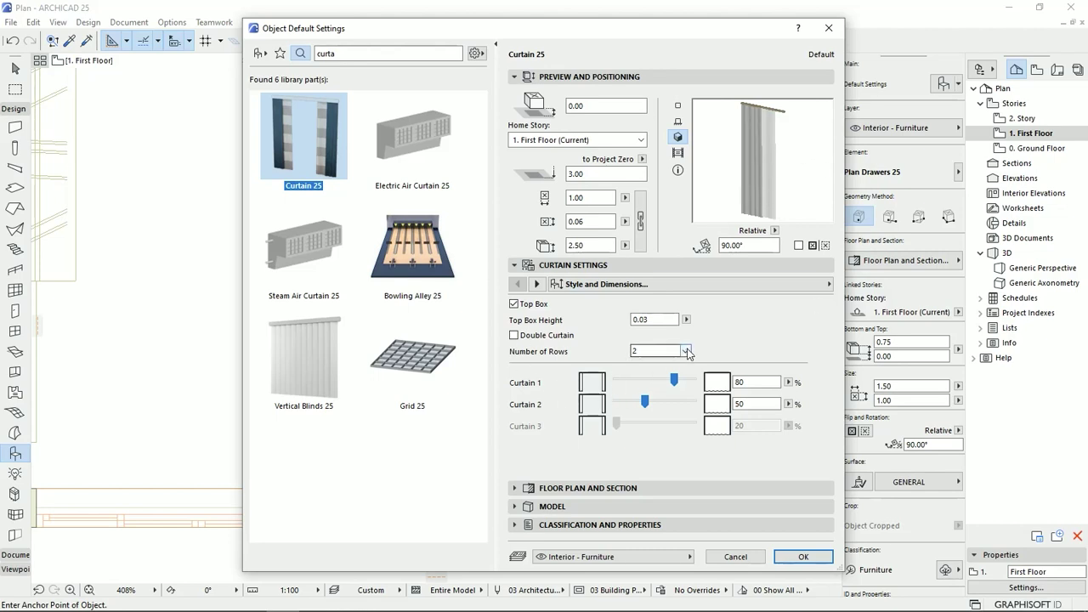
# Set Curtain 25 to 3 rows with Curtain 2 at 67% and Double Curtain enabled, and accept it as the object to place
pyautogui.click(671, 380)
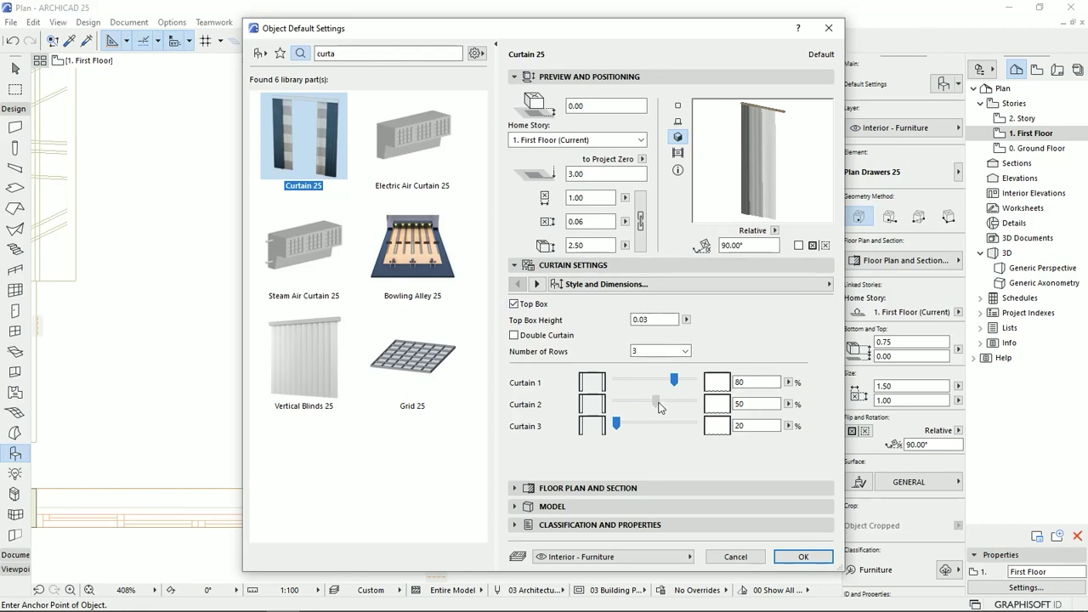
pyautogui.moveTo(657, 402)
pyautogui.mouseDown()
pyautogui.moveTo(636, 400)
pyautogui.moveTo(662, 403)
pyautogui.mouseUp()
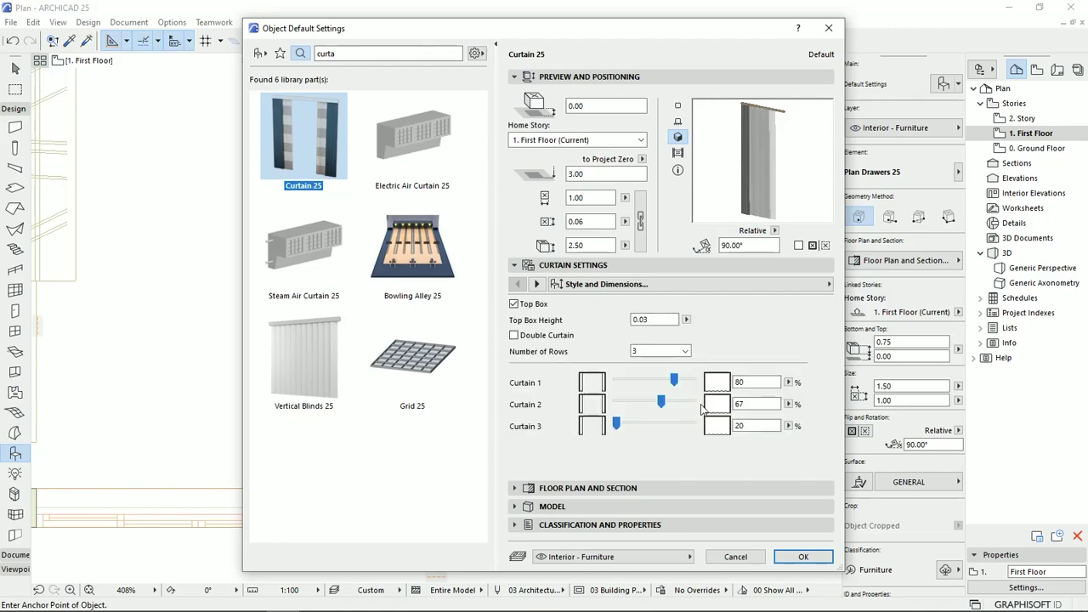
pyautogui.click(514, 336)
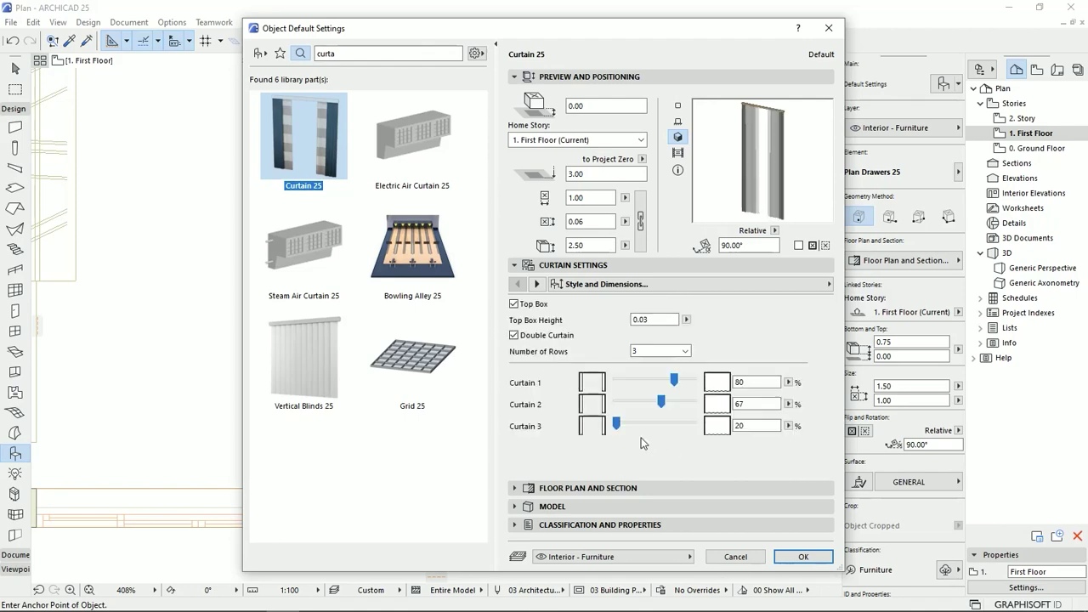
pyautogui.click(795, 557)
# Place the curtain on the inner face of the bedroom's window wall and rotate it by 90°
pyautogui.moveTo(572, 401); pyautogui.dragTo(533, 340, button='middle')
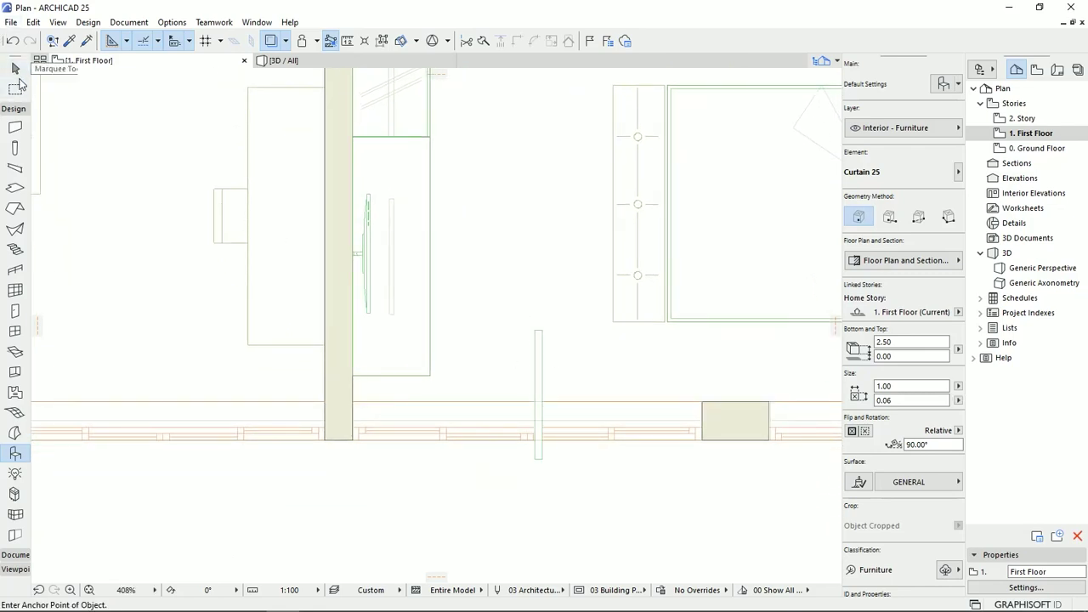
pyautogui.click(15, 70)
pyautogui.click(530, 378)
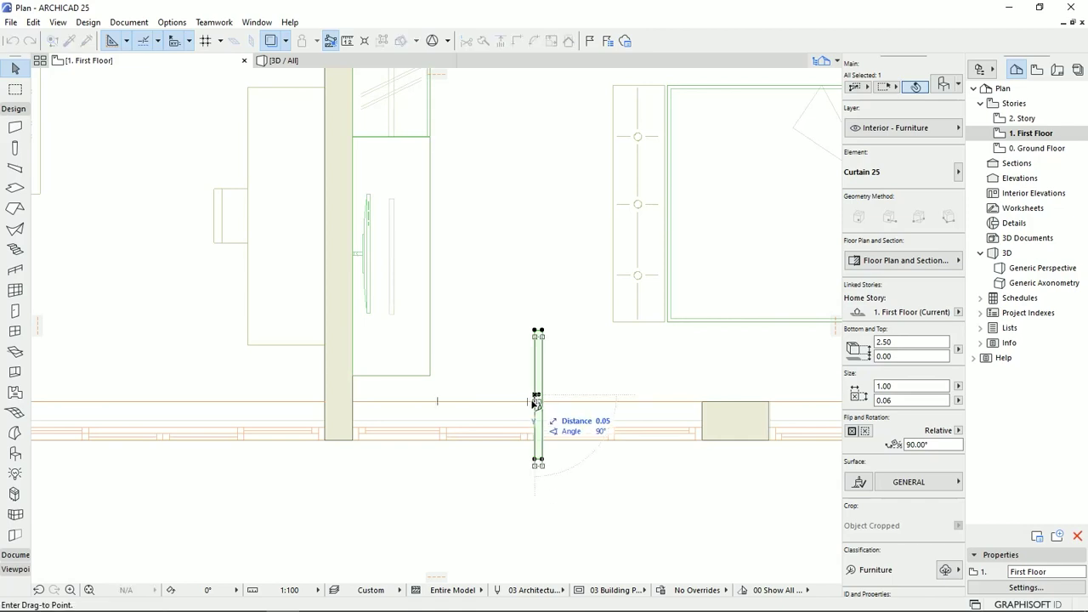
pyautogui.hotkey('ctrl', 'e')
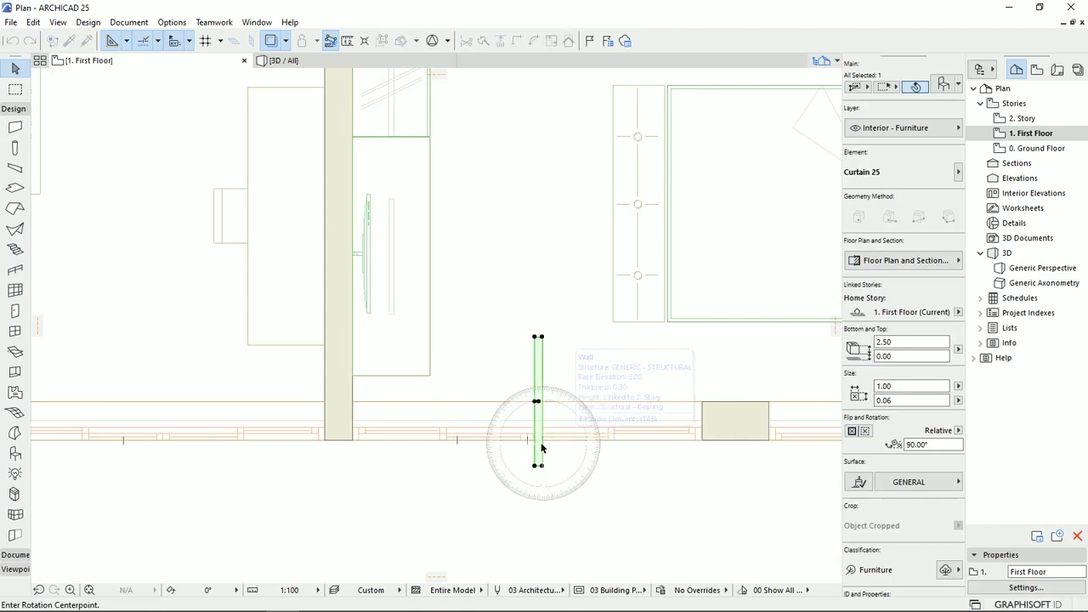
pyautogui.click(536, 401)
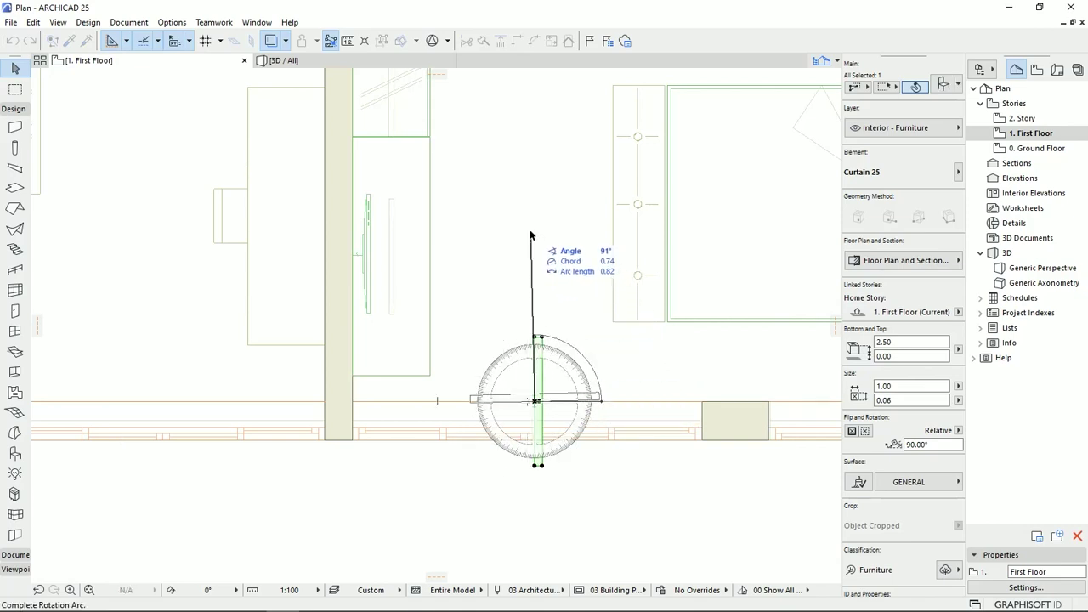
pyautogui.write('90')
pyautogui.press('Return')
# Stretch the curtain from the TV wall to the middle of the pier between the two windows, 2.98 wide
pyautogui.click(470, 398)
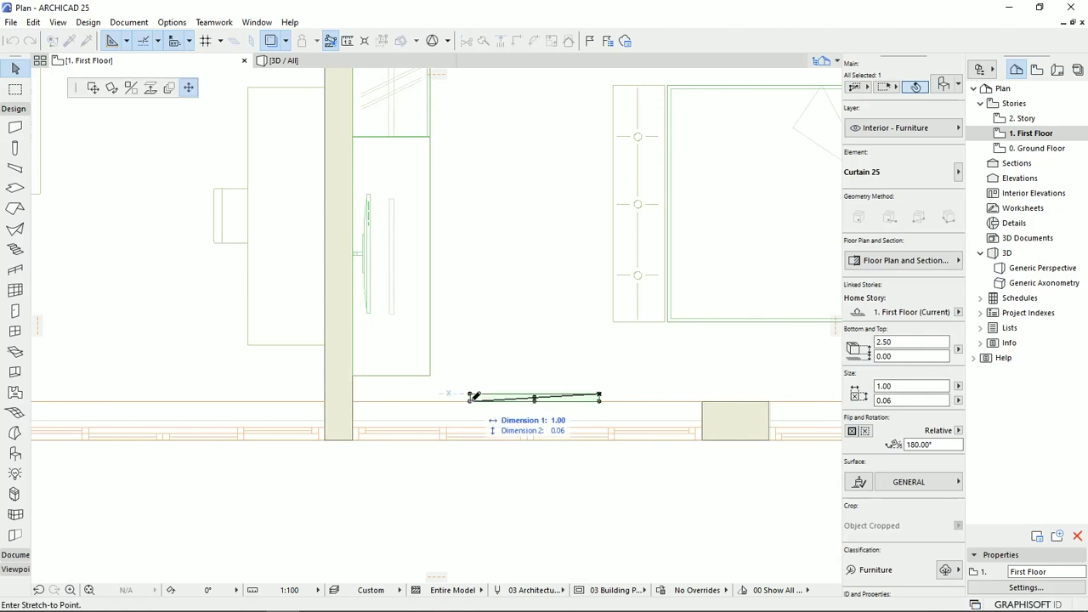
pyautogui.click(354, 398)
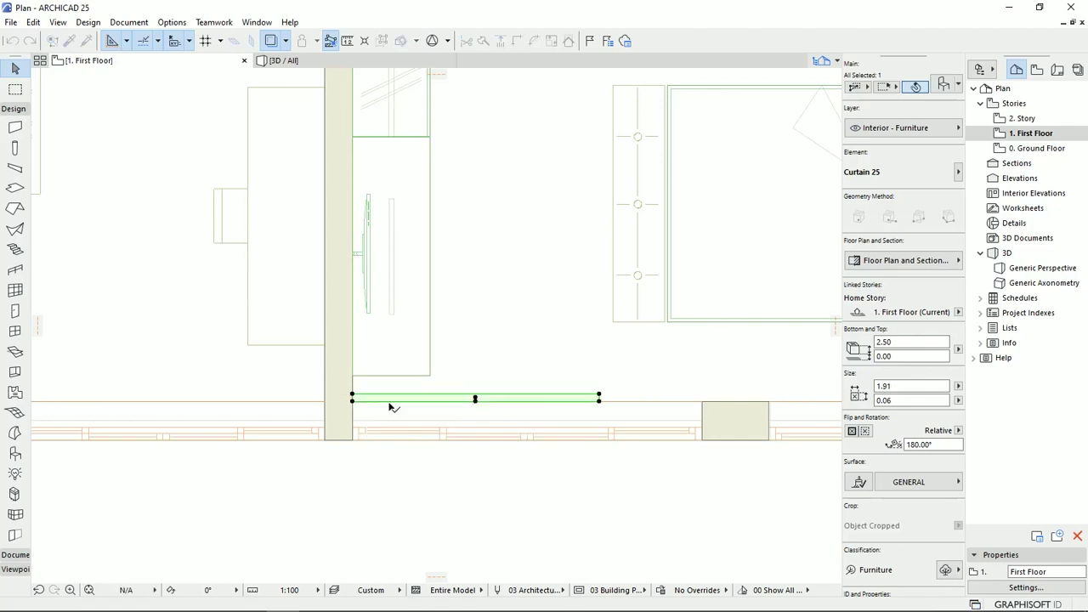
pyautogui.click(599, 397)
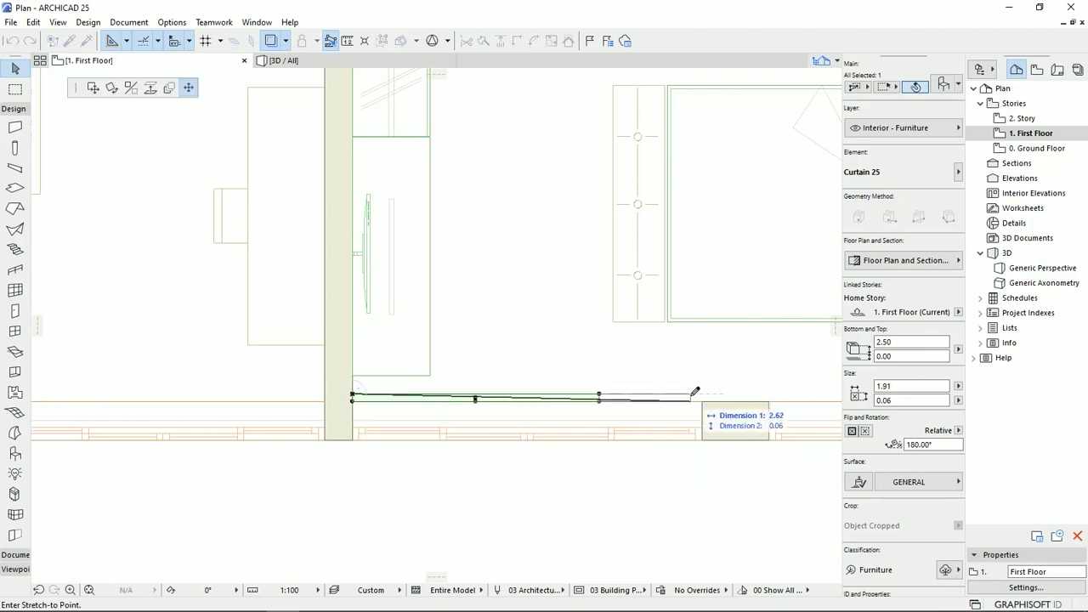
pyautogui.click(733, 396)
pyautogui.moveTo(723, 429); pyautogui.dragTo(485, 394, button='middle')
pyautogui.moveTo(597, 379); pyautogui.dragTo(575, 417, button='middle')
pyautogui.click(504, 392)
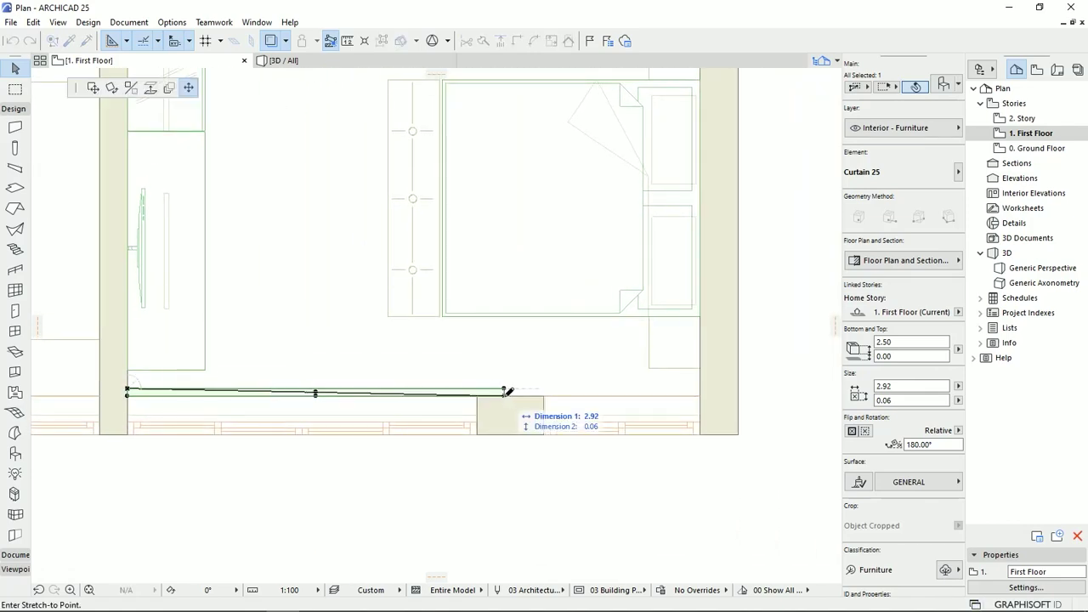
pyautogui.click(511, 392)
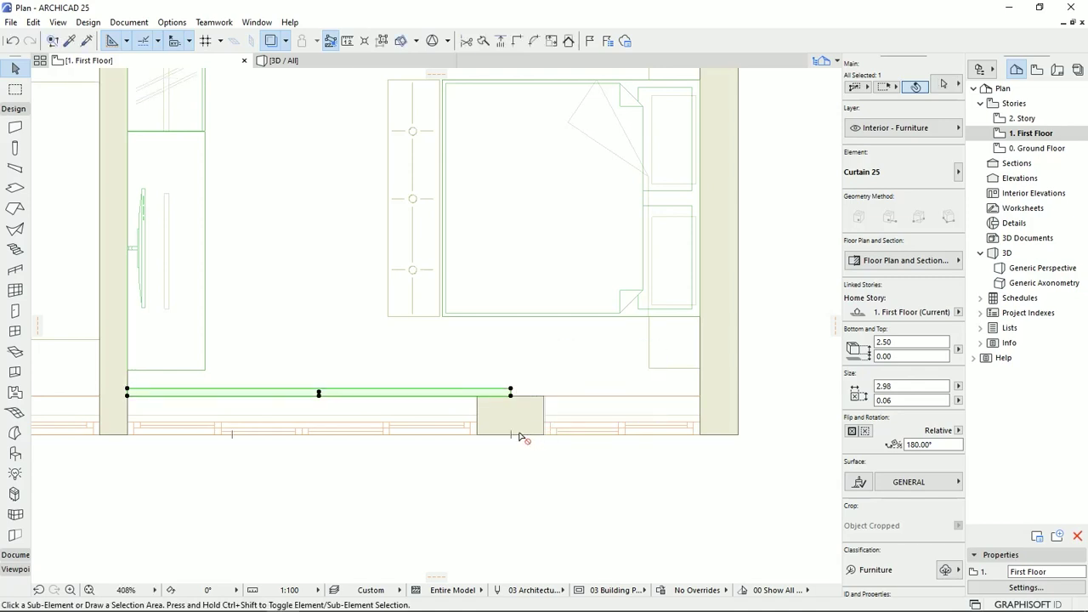
# Copy the curtain to start at its own free end, and shorten the copy to stop at the wall behind the bed
pyautogui.hotkey('ctrl', 'shift', 'd')
pyautogui.click(127, 394)
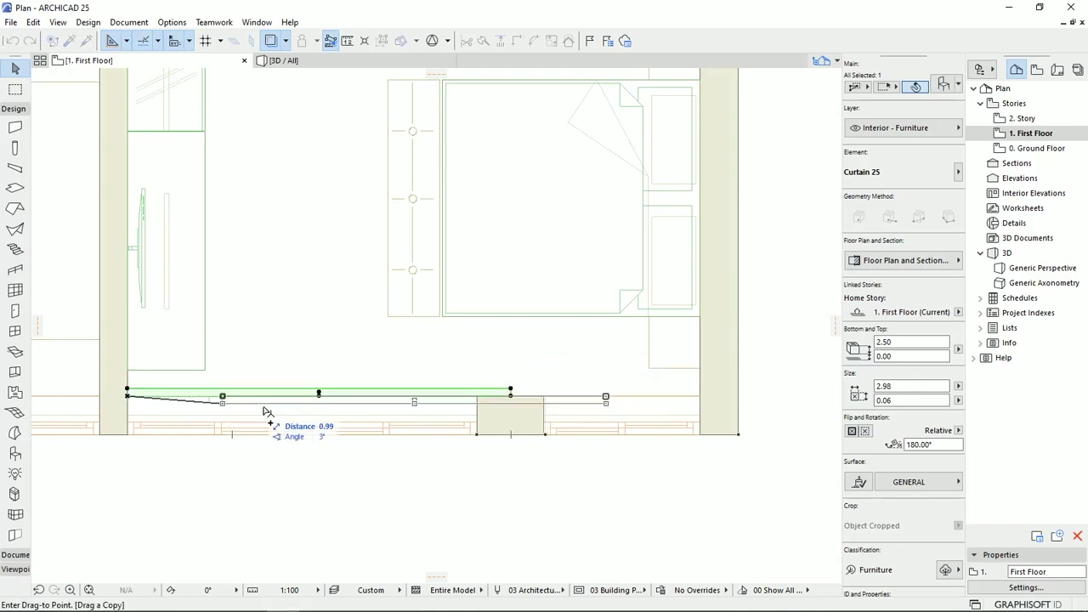
pyautogui.click(510, 393)
pyautogui.moveTo(675, 435); pyautogui.dragTo(457, 422, button='middle')
pyautogui.click(678, 379)
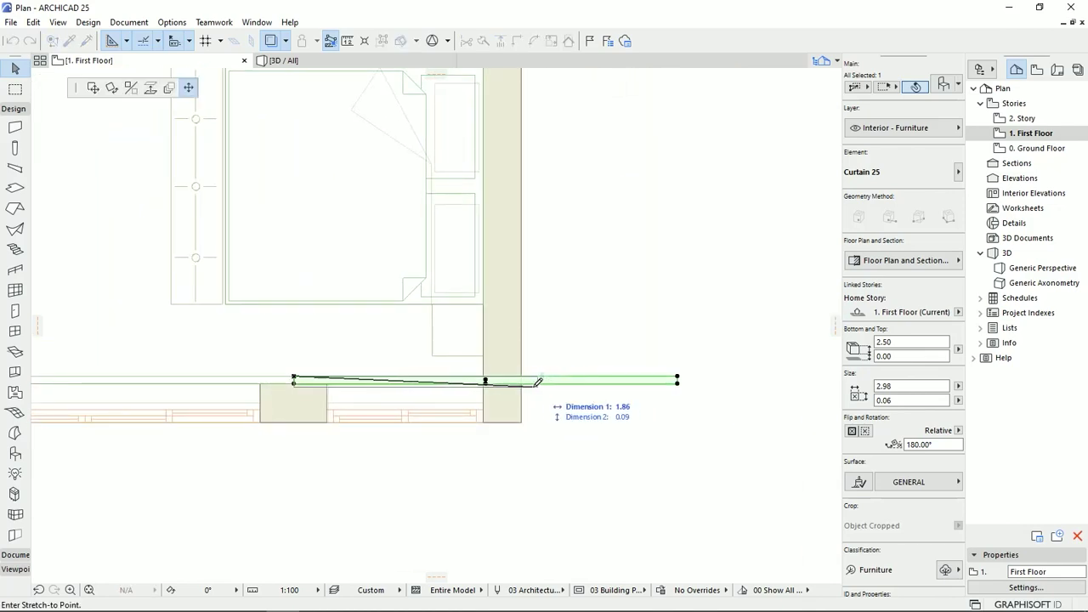
pyautogui.click(485, 379)
# Examine the curtains, TV, drawers, wardrobe and bed in the corner bedroom from several angles in the 3D view
pyautogui.scroll(3, 387, 272)
pyautogui.click(327, 62)
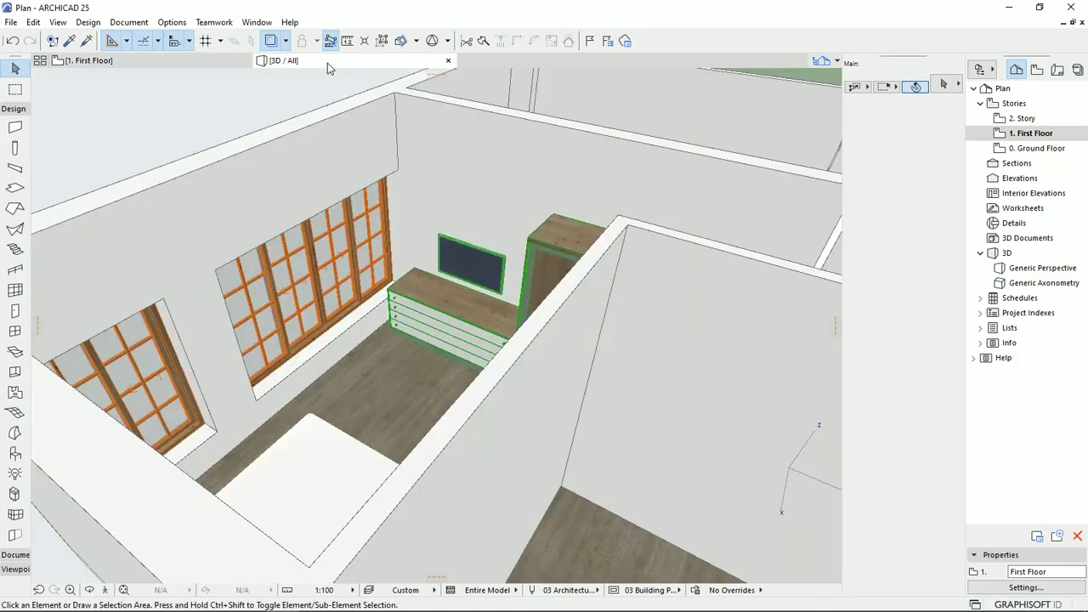
pyautogui.moveTo(440, 366); pyautogui.dragTo(394, 344, button='middle')
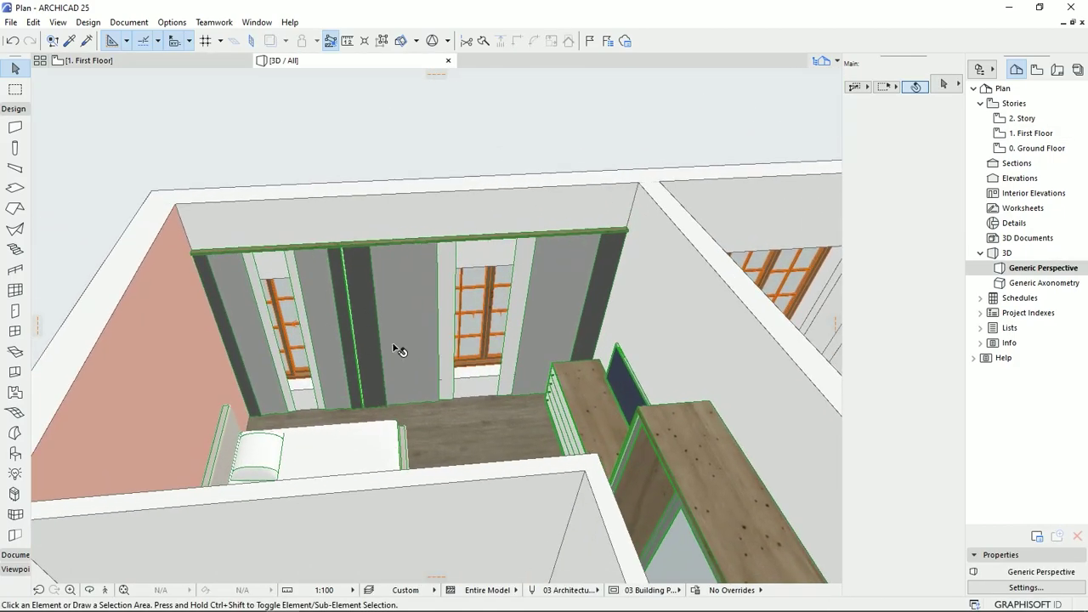
pyautogui.scroll(3, 441, 304)
pyautogui.keyDown('shift'); pyautogui.moveTo(440, 308); pyautogui.dragTo(731, 327, button='middle'); pyautogui.keyUp('shift')
pyautogui.scroll(-3, 569, 204)
pyautogui.moveTo(569, 184); pyautogui.dragTo(436, 75, button='middle')
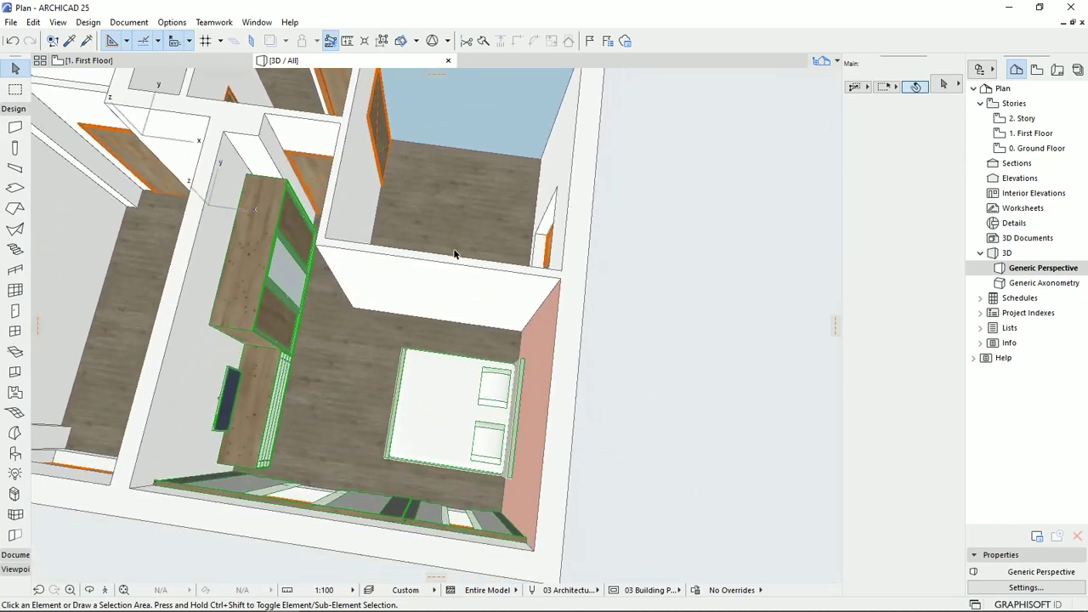
pyautogui.moveTo(405, 232); pyautogui.dragTo(438, 307, button='middle')
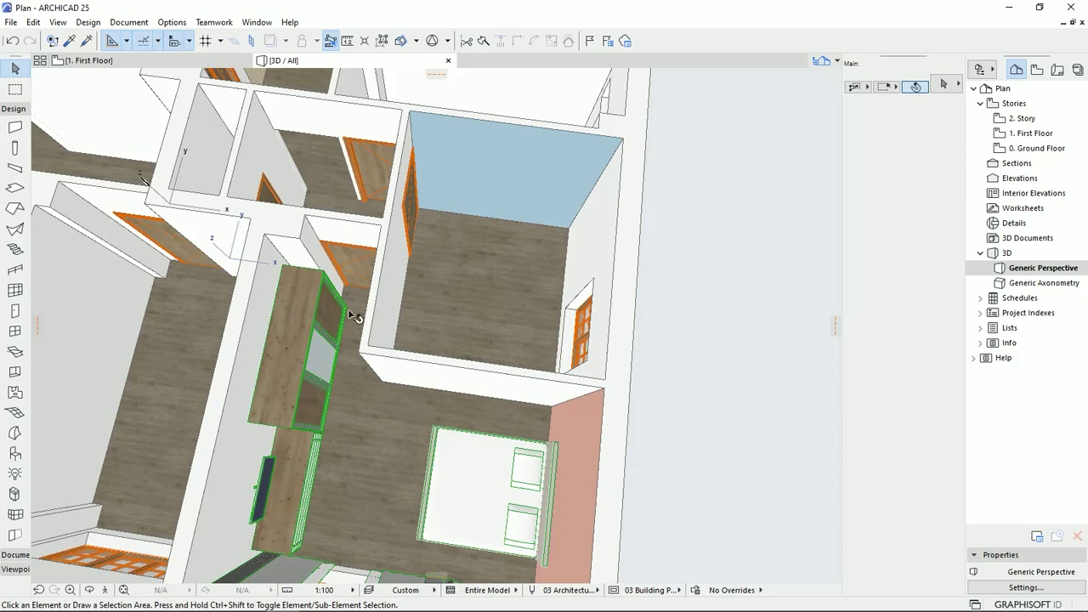
# Search the object library for "shower" and choose Shower Cabin 25 for the bathroom
pyautogui.moveTo(476, 250); pyautogui.dragTo(450, 472, button='middle')
pyautogui.scroll(4, 450, 473)
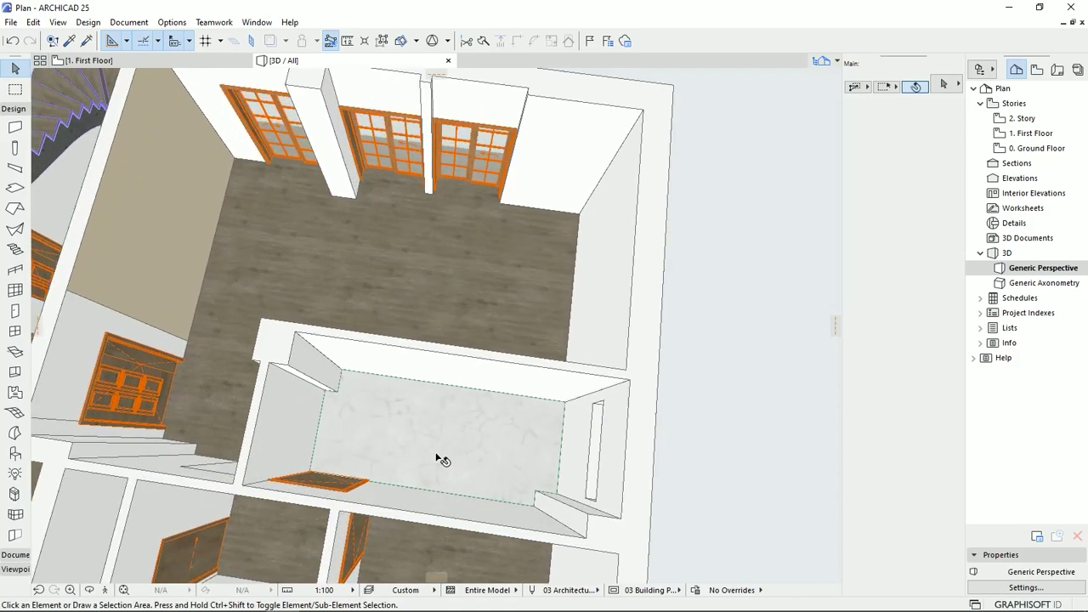
pyautogui.moveTo(448, 422)
pyautogui.keyDown('shift'); pyautogui.mouseDown(button='middle')
pyautogui.moveTo(503, 434)
pyautogui.moveTo(442, 391)
pyautogui.moveTo(498, 345)
pyautogui.moveTo(512, 357)
pyautogui.moveTo(436, 416)
pyautogui.mouseUp(button='middle'); pyautogui.keyUp('shift')
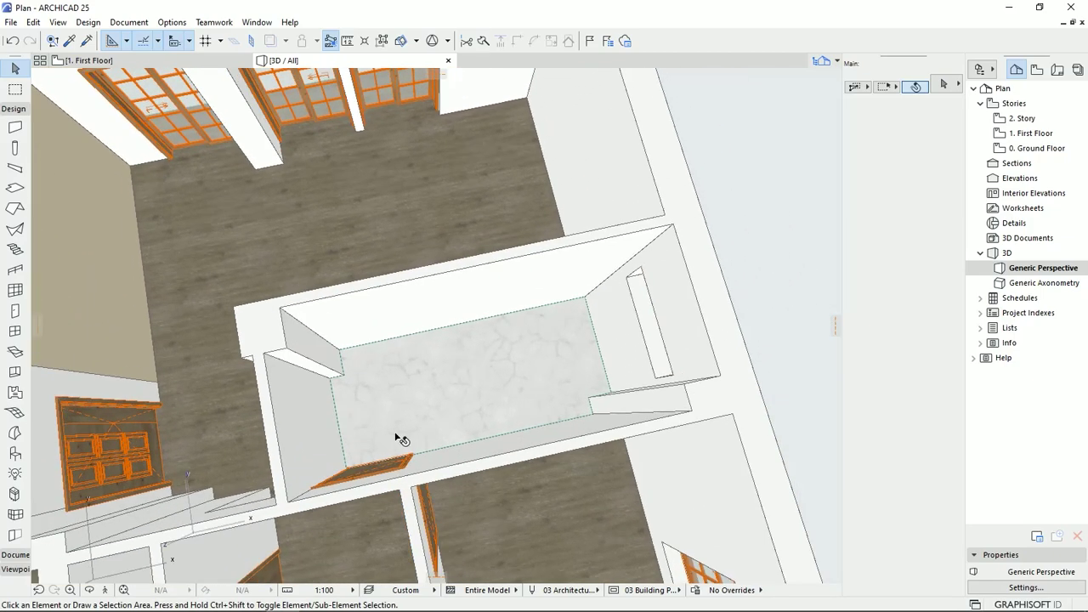
pyautogui.doubleClick(15, 453)
pyautogui.write('shower')
pyautogui.click(303, 142)
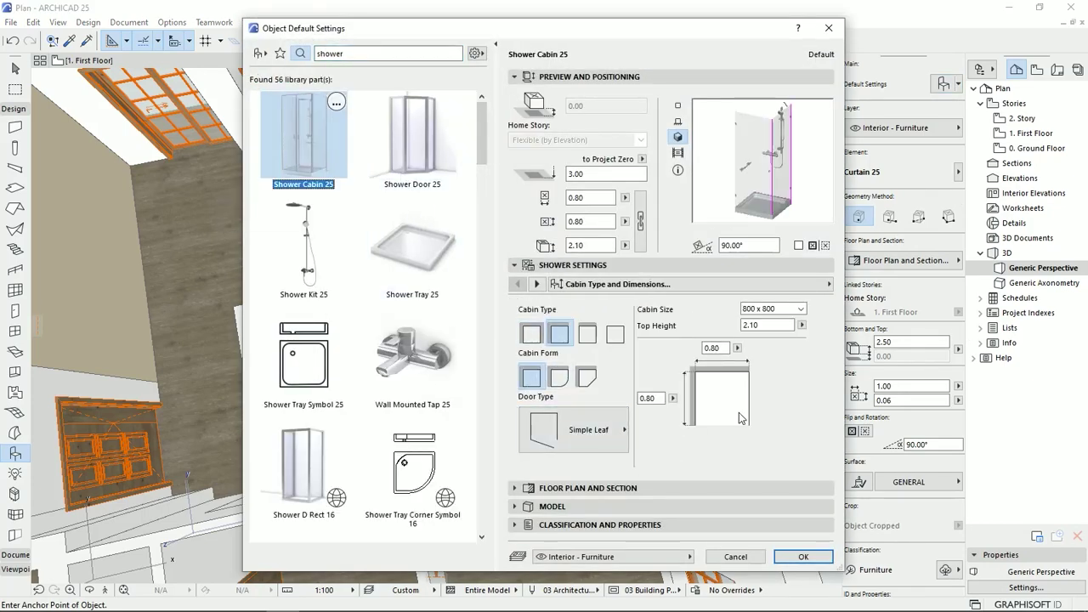
# Give the shower cabin the wall-panel shower type and handle Style 6
pyautogui.click(539, 285)
pyautogui.click(636, 369)
pyautogui.click(671, 168)
pyautogui.click(626, 423)
pyautogui.click(685, 295)
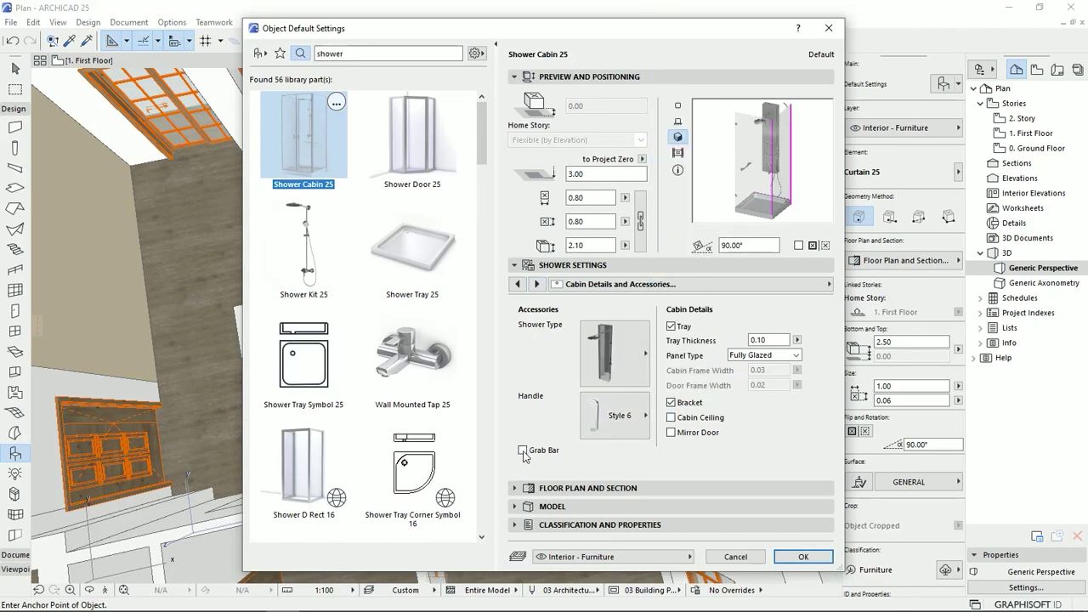
# Set the shower cabin's 2D detail level to Full and accept its default settings
pyautogui.click(535, 286)
pyautogui.click(620, 335)
pyautogui.click(605, 364)
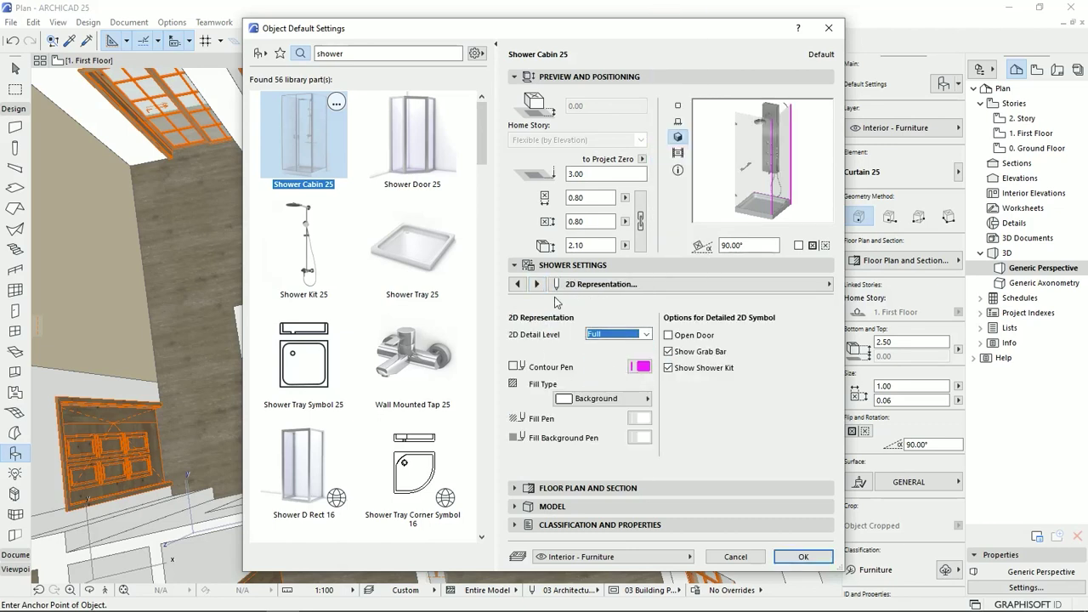
pyautogui.click(536, 284)
pyautogui.click(518, 284)
pyautogui.click(536, 284)
pyautogui.click(536, 284)
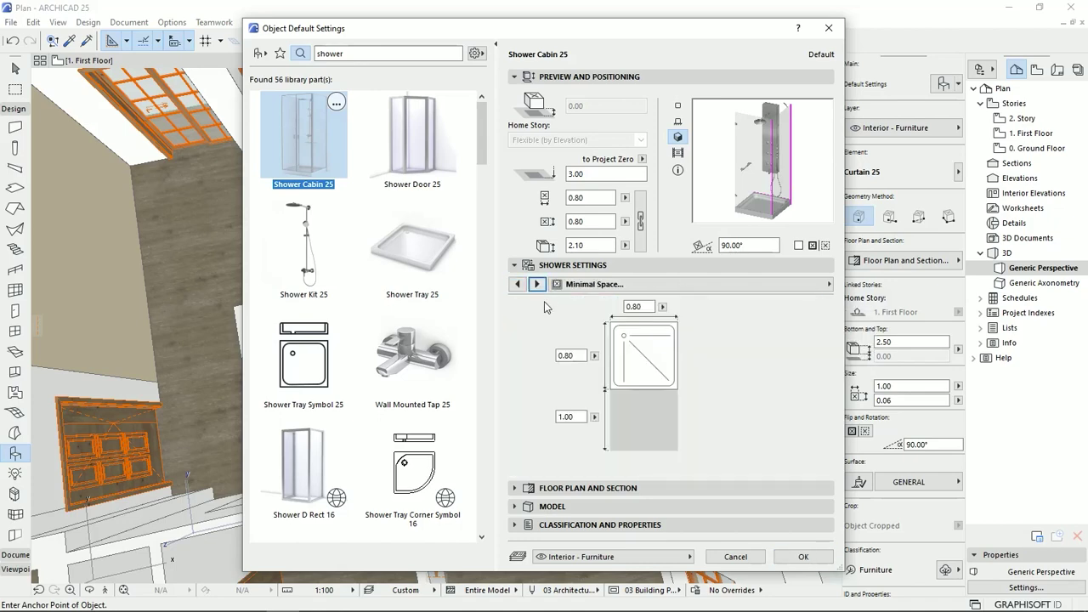
pyautogui.click(797, 555)
# Place the shower cabin at the window end of the bathroom in the first-floor plan and select it
pyautogui.click(147, 62)
pyautogui.moveTo(349, 127); pyautogui.dragTo(498, 536, button='middle')
pyautogui.scroll(-3, 449, 400)
pyautogui.scroll(3, 531, 272)
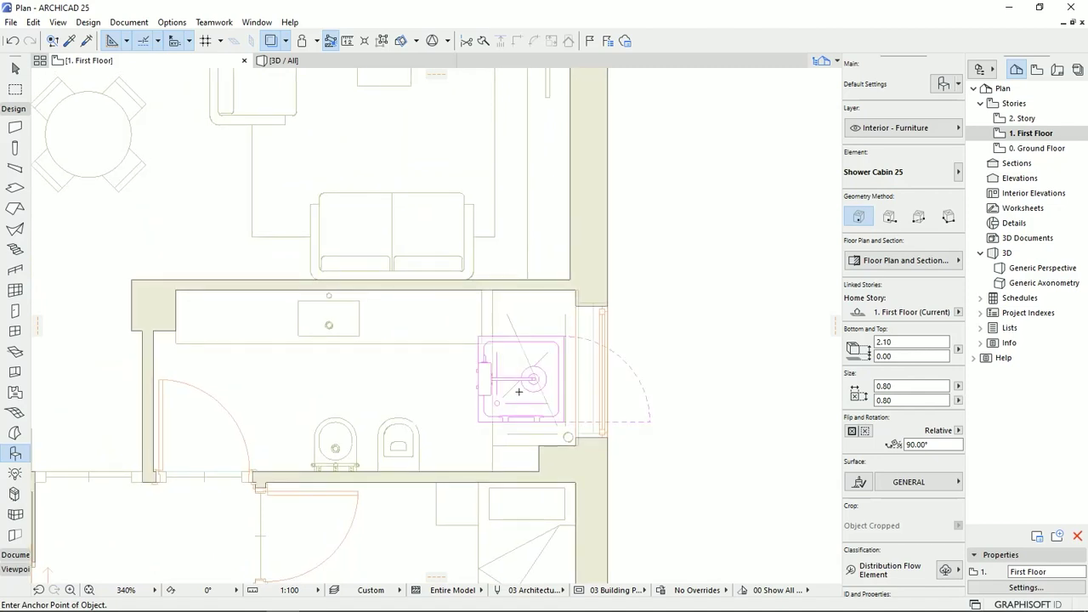
pyautogui.scroll(2, 519, 392)
pyautogui.click(520, 413)
pyautogui.click(520, 424)
# Move the shower cabin into the bathroom's upper corner beside the window wall and rotate it 90° clockwise
pyautogui.hotkey('ctrl', 'd')
pyautogui.click(461, 332)
pyautogui.click(621, 293)
pyautogui.hotkey('ctrl', 'e')
pyautogui.click(590, 293)
pyautogui.click(591, 418)
pyautogui.click(497, 293)
pyautogui.moveTo(526, 424); pyautogui.dragTo(554, 383, button='middle')
pyautogui.hotkey('ctrl', 'e')
pyautogui.click(469, 231)
pyautogui.click(593, 231)
pyautogui.click(471, 401)
pyautogui.moveTo(473, 405); pyautogui.dragTo(488, 407, button='middle')
pyautogui.hotkey('ctrl', 'd')
pyautogui.click(483, 232)
pyautogui.click(608, 232)
pyautogui.moveTo(572, 374); pyautogui.dragTo(590, 375, button='middle')
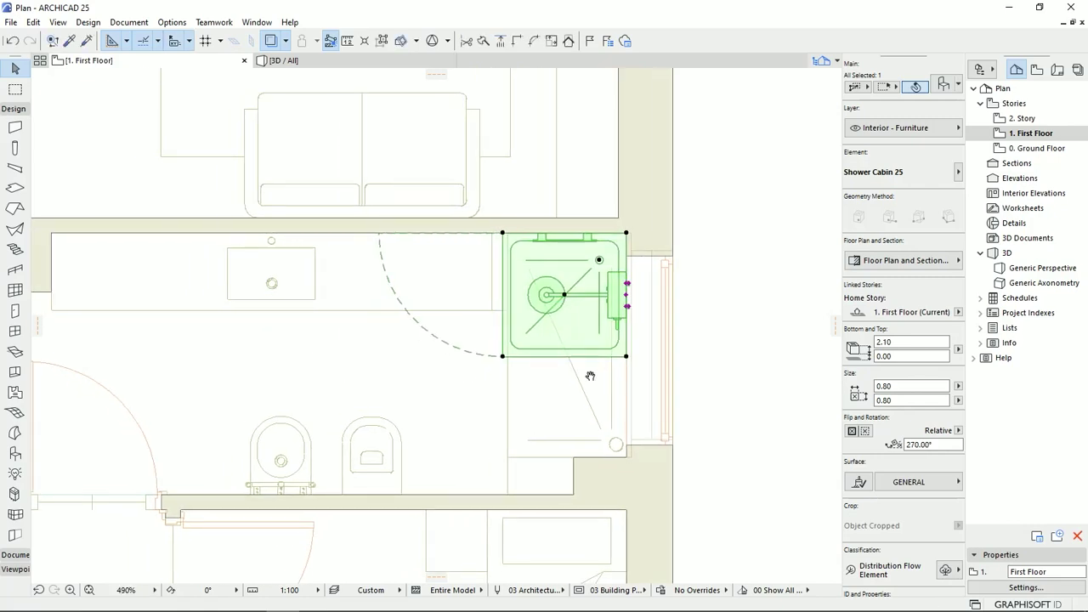
pyautogui.hotkey('ctrl', 'z')
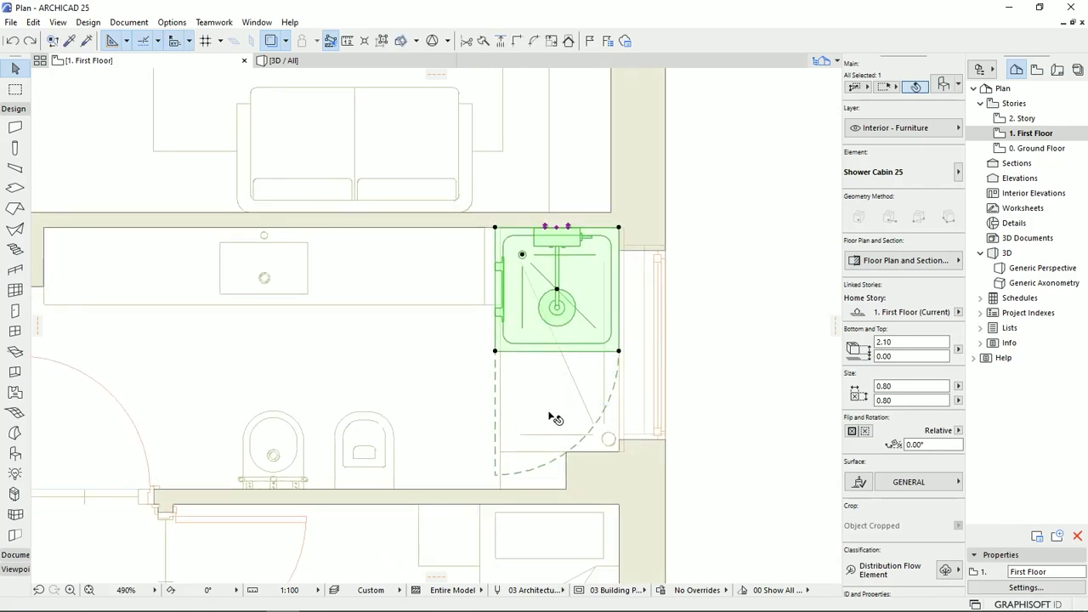
# Mirror the shower cabin about its vertical centre axis in the plan
pyautogui.hotkey('ctrl', 'm')
pyautogui.click(557, 227)
pyautogui.click(557, 252)
# Set the placed shower cabin's door type to Sliding Door in its full parameter list
pyautogui.click(942, 85)
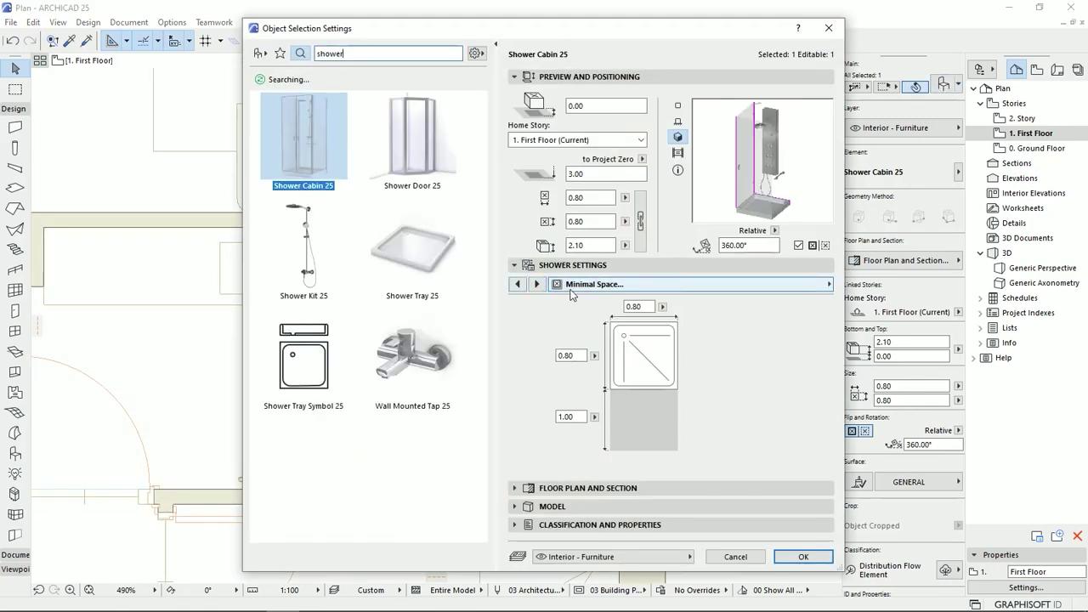
pyautogui.click(765, 284)
pyautogui.click(882, 290)
pyautogui.click(802, 311)
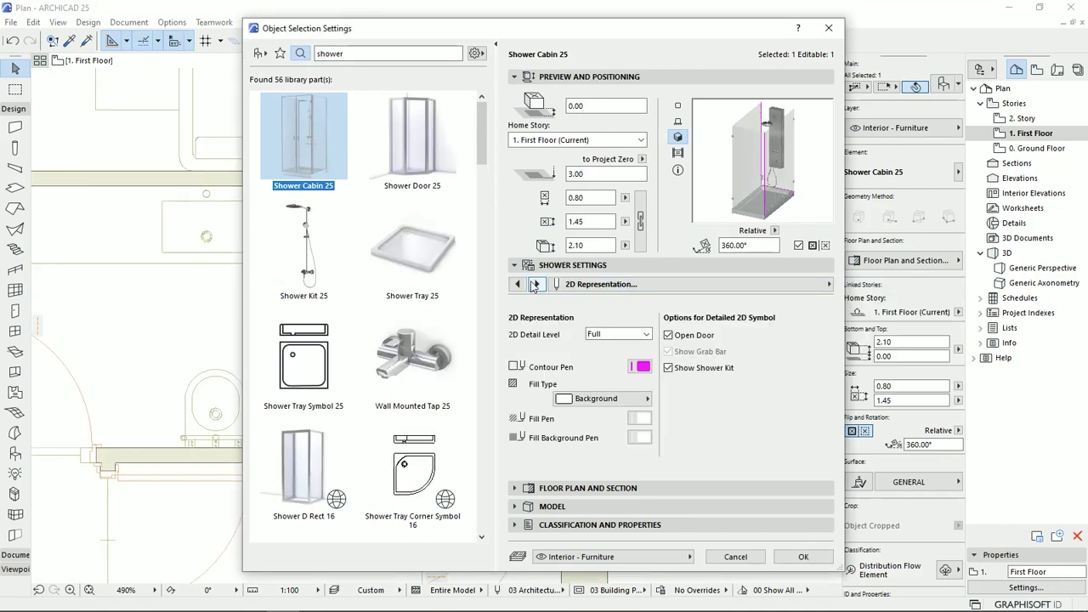
pyautogui.click(534, 285)
pyautogui.click(535, 284)
pyautogui.click(536, 285)
pyautogui.click(515, 318)
pyautogui.click(815, 358)
pyautogui.click(833, 387)
pyautogui.click(815, 358)
pyautogui.click(840, 468)
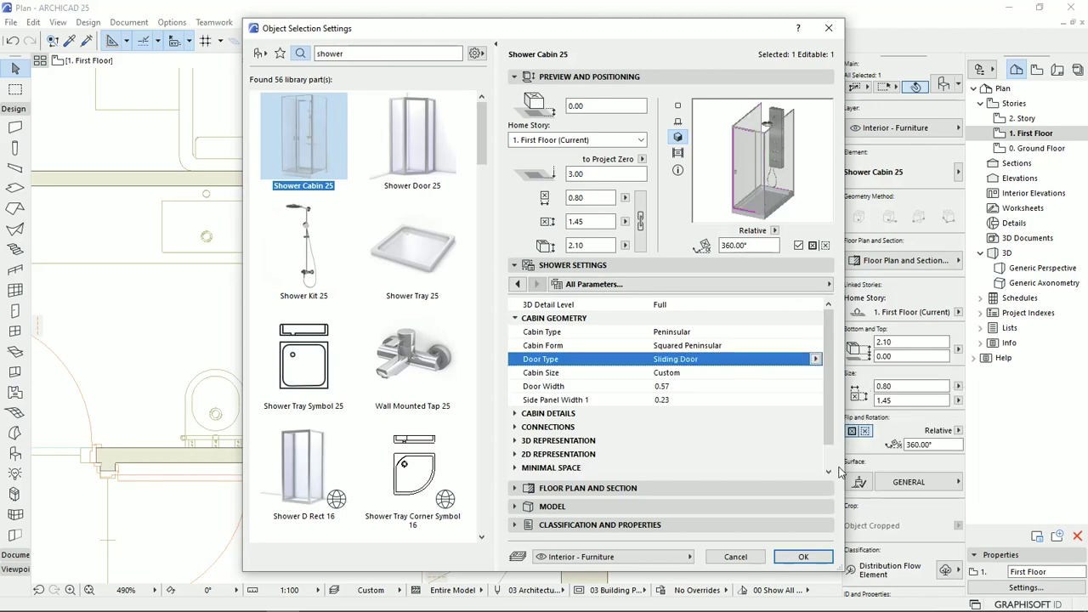
# Set the cabin type to Peninsular with a Squared Peninsular form and a Sliding Door Corner door, and apply the settings
pyautogui.click(814, 332)
pyautogui.click(859, 372)
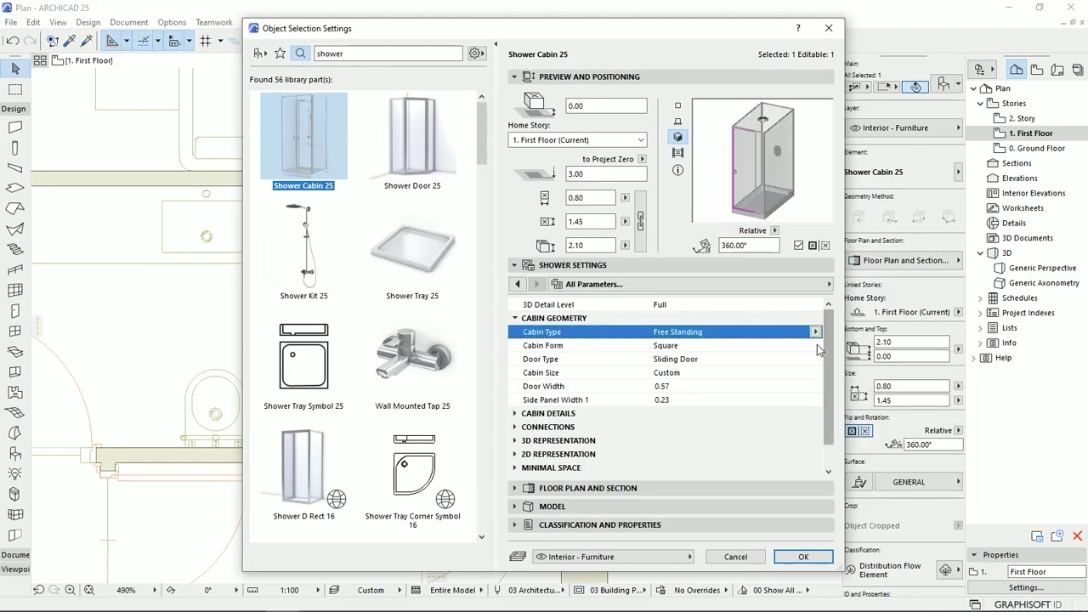
pyautogui.click(856, 359)
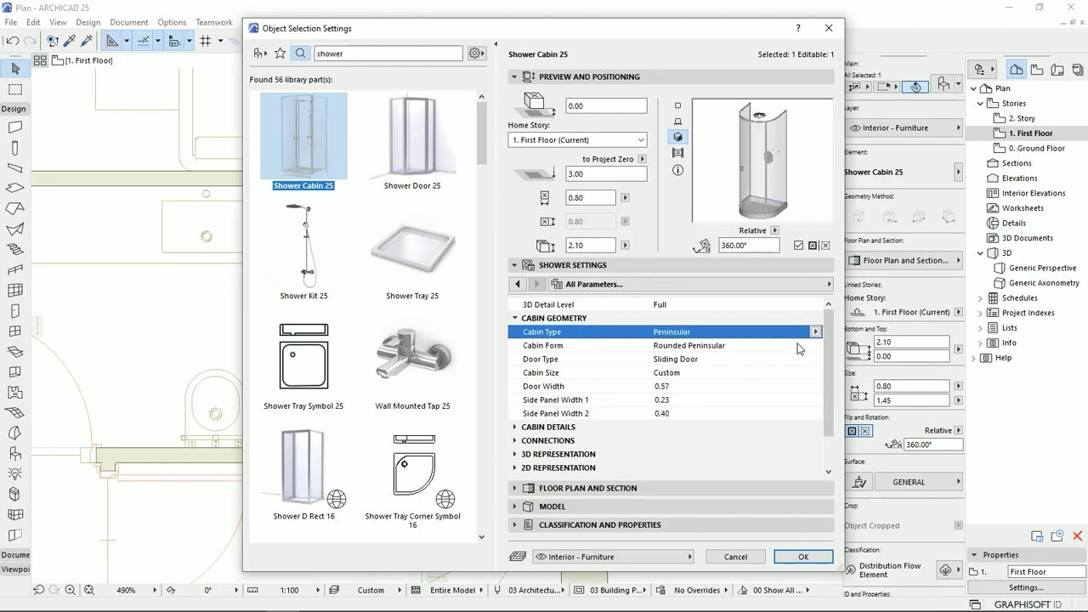
pyautogui.click(797, 361)
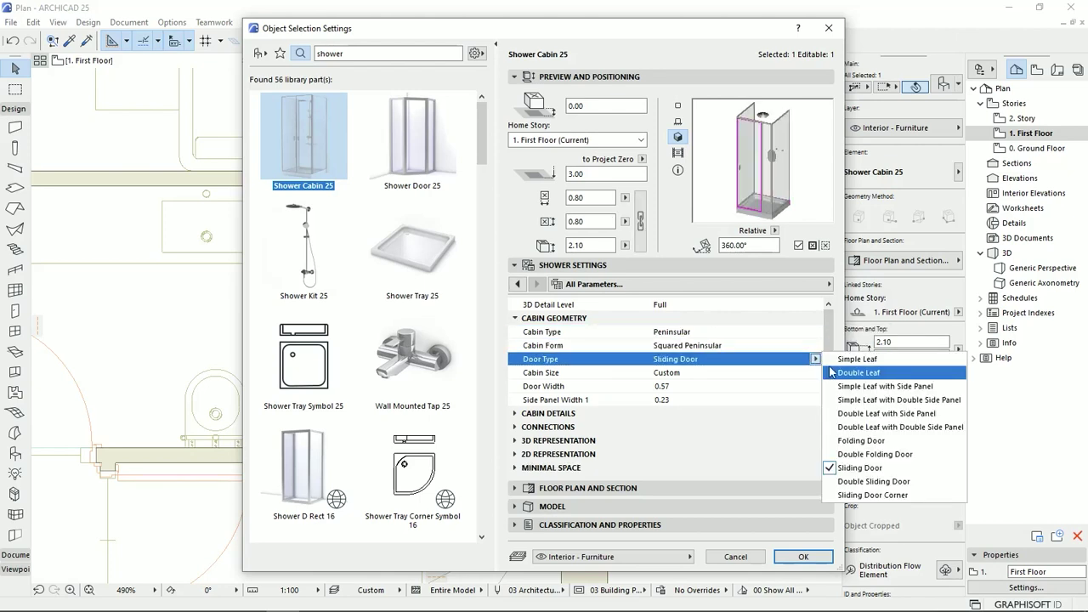
pyautogui.click(850, 481)
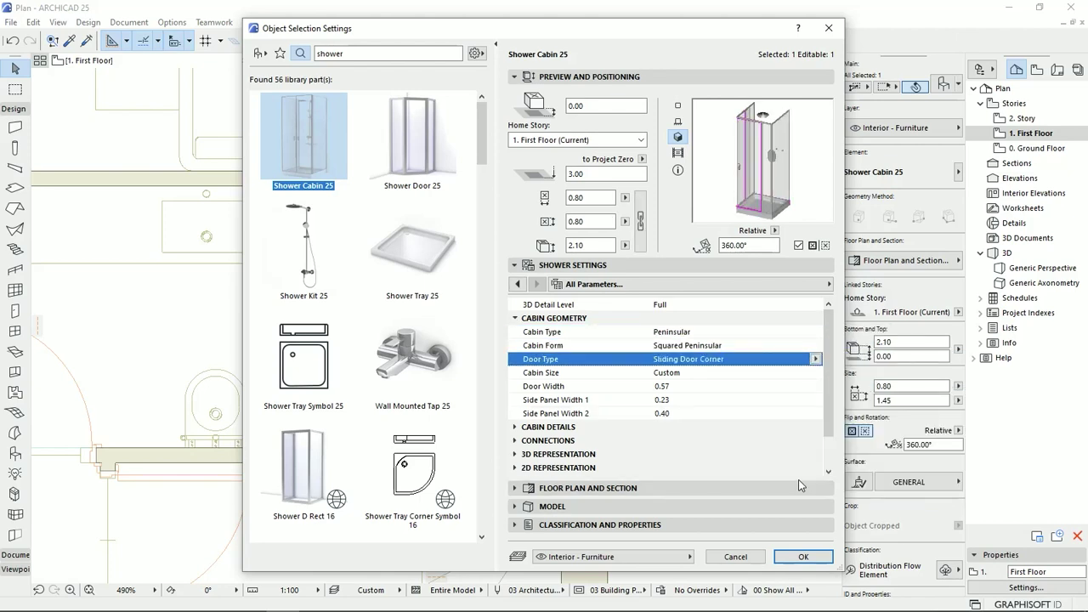
pyautogui.click(803, 556)
# Move the shower cabin up into the wall corner and stretch its length to 1.45 to meet the opposite pier
pyautogui.click(561, 237)
pyautogui.click(561, 185)
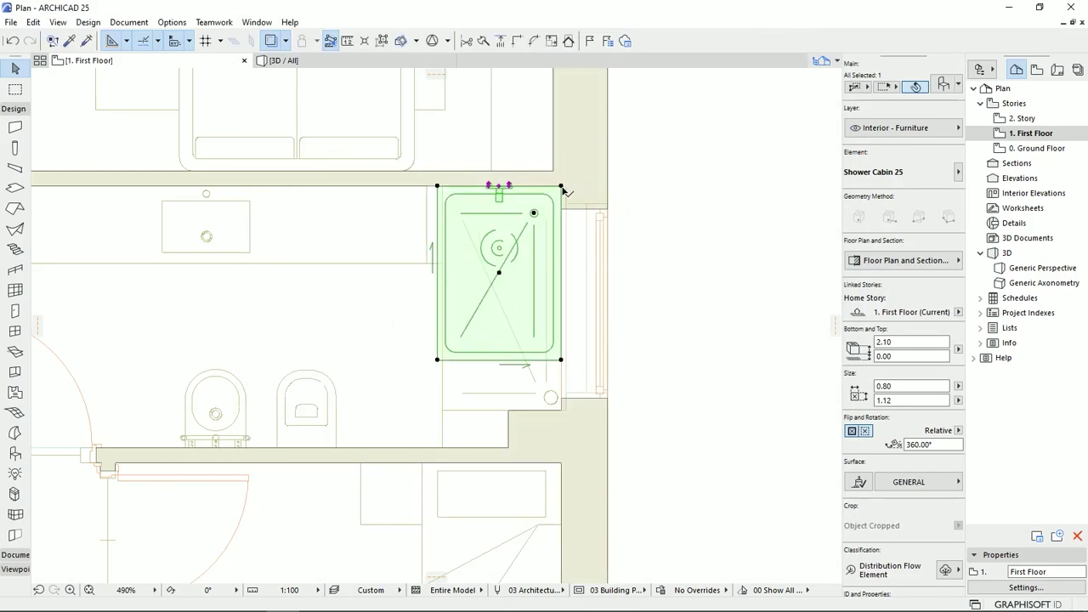
pyautogui.click(561, 360)
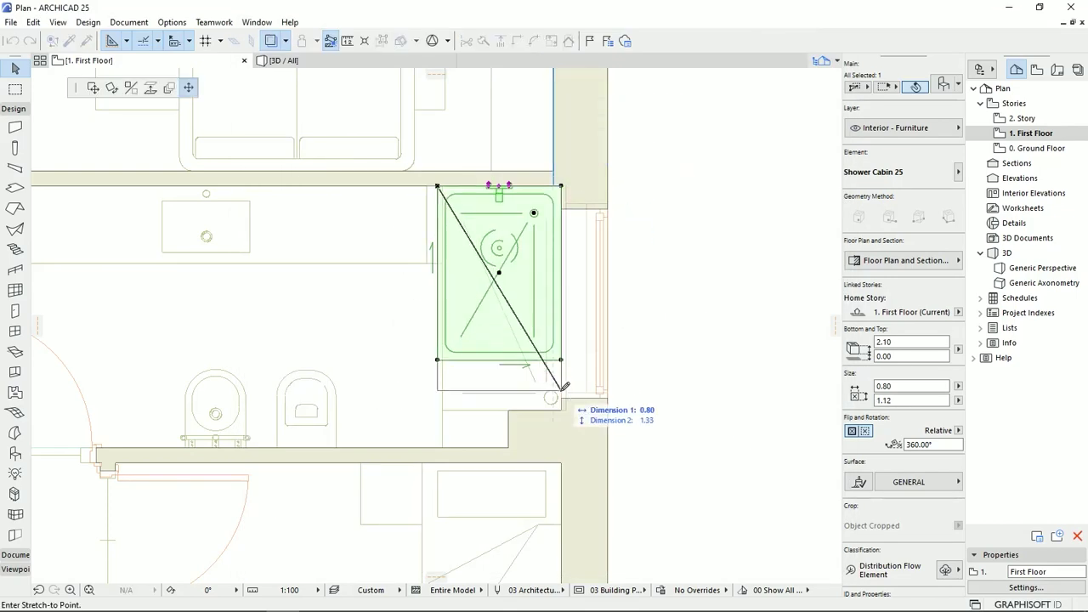
pyautogui.click(561, 410)
pyautogui.moveTo(352, 337); pyautogui.dragTo(499, 385, button='middle')
pyautogui.scroll(-4, 526, 286)
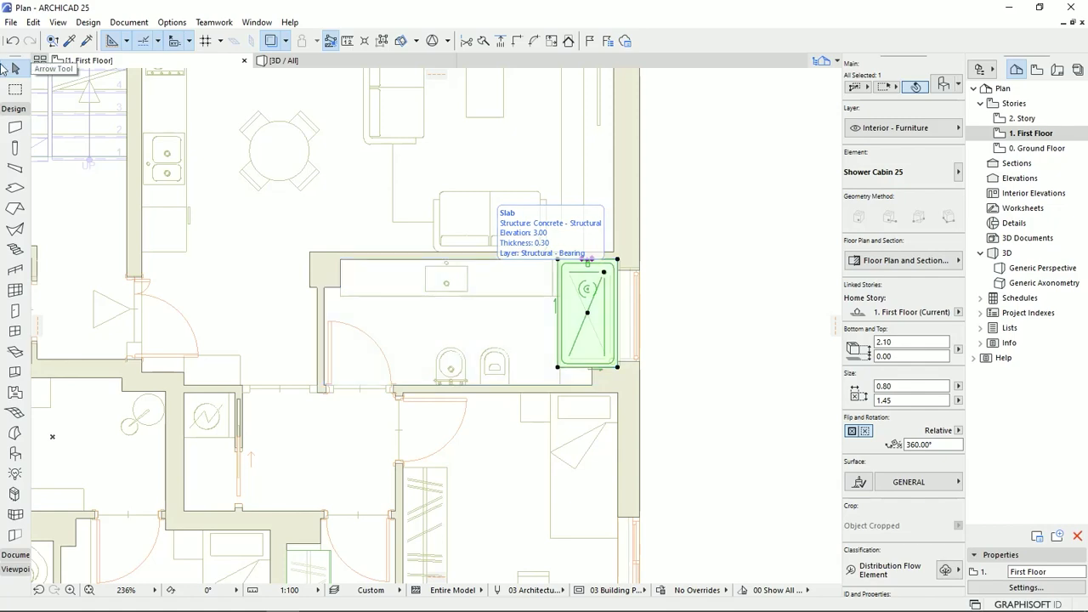
# Search the object library for "toilet" and choose WC 25 with bowl Type 6
pyautogui.click(15, 69)
pyautogui.doubleClick(15, 453)
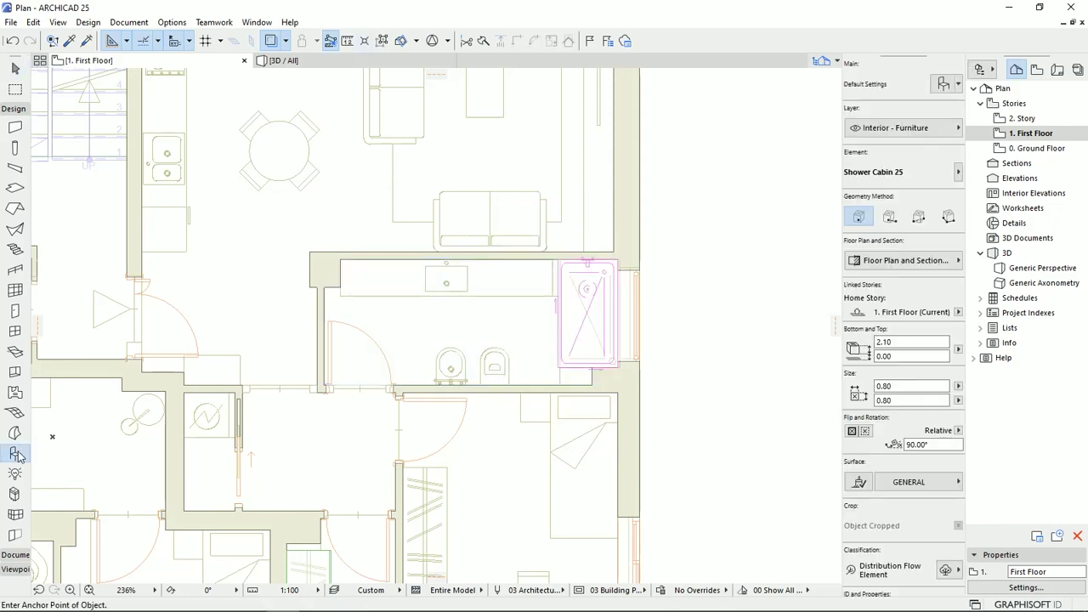
pyautogui.write('toilet')
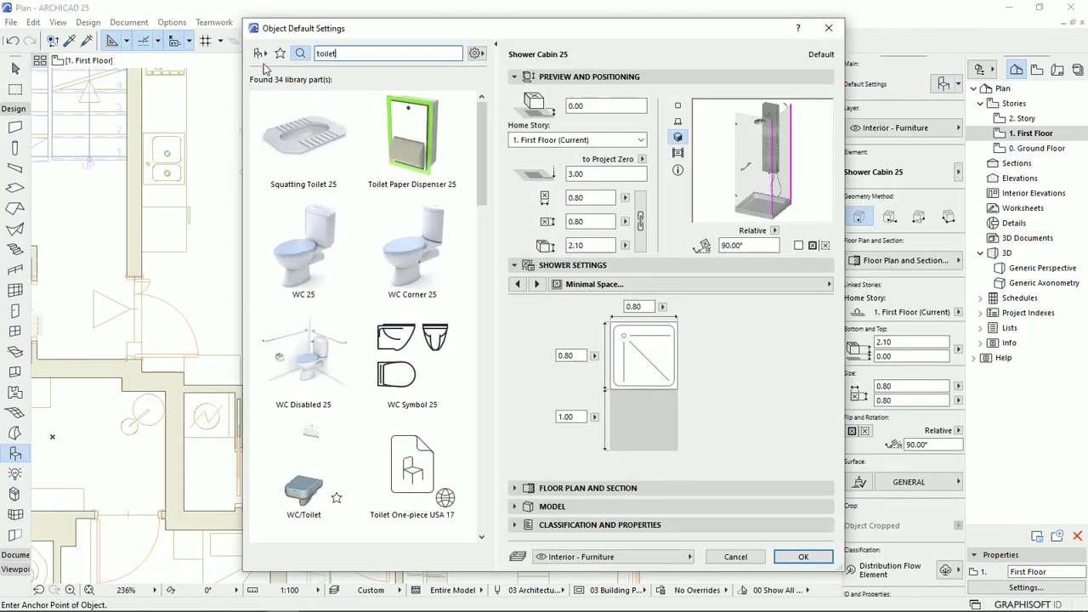
pyautogui.click(303, 246)
pyautogui.click(638, 353)
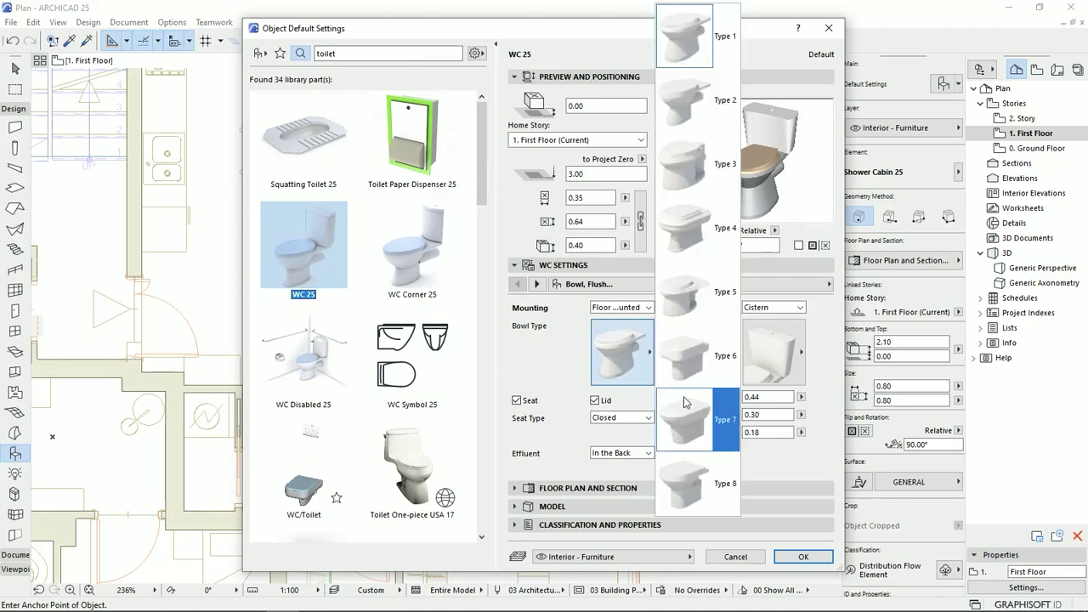
pyautogui.click(685, 360)
# Try the different flush types for the toilet and set it to In-Wall Carrier
pyautogui.click(772, 310)
pyautogui.click(774, 325)
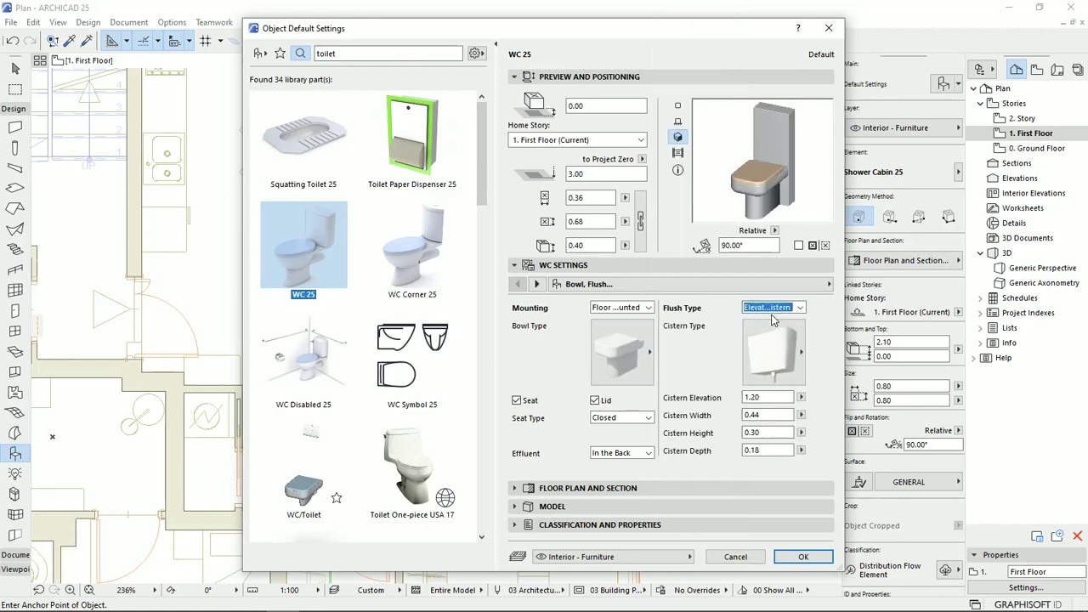
pyautogui.click(775, 311)
pyautogui.click(777, 334)
pyautogui.click(777, 312)
pyautogui.click(770, 343)
pyautogui.click(773, 306)
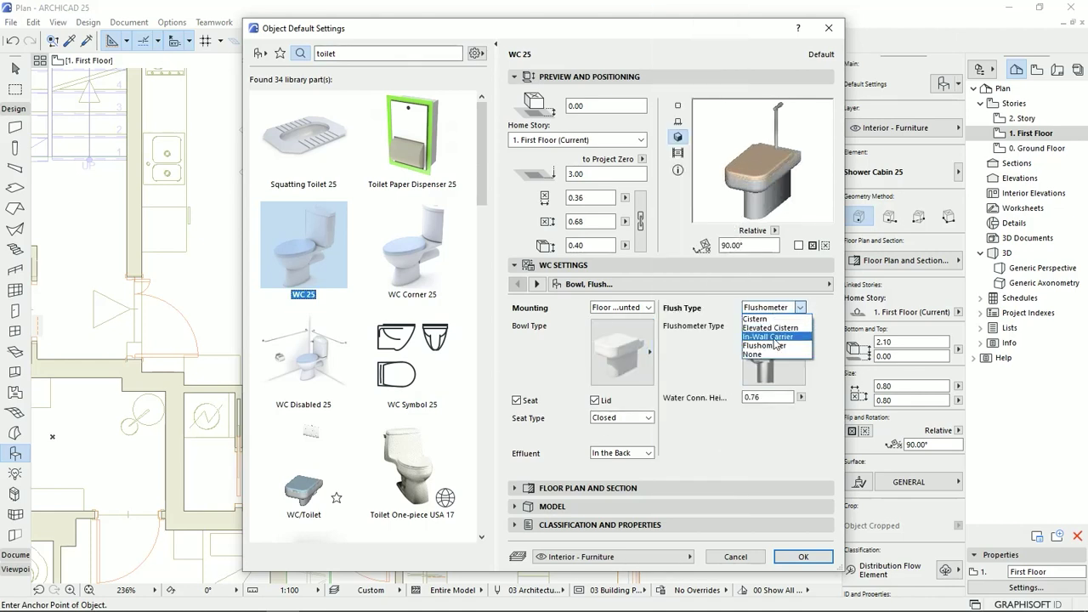
pyautogui.click(770, 333)
# Set the toilet's effluent to In the Back and enable the carrier's display in 2D and 3D
pyautogui.click(648, 453)
pyautogui.click(651, 474)
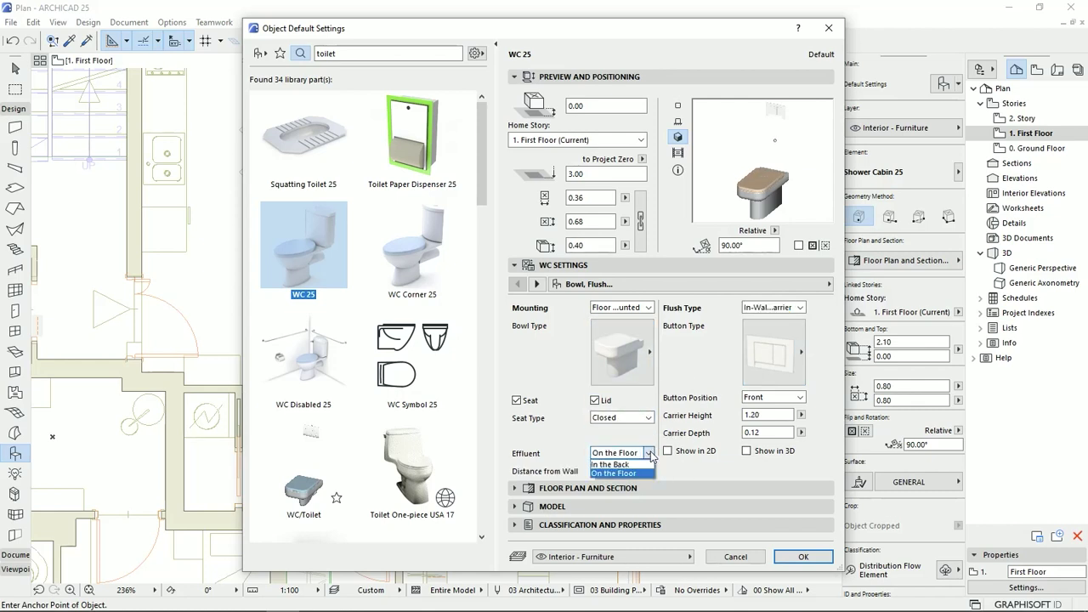
pyautogui.click(746, 451)
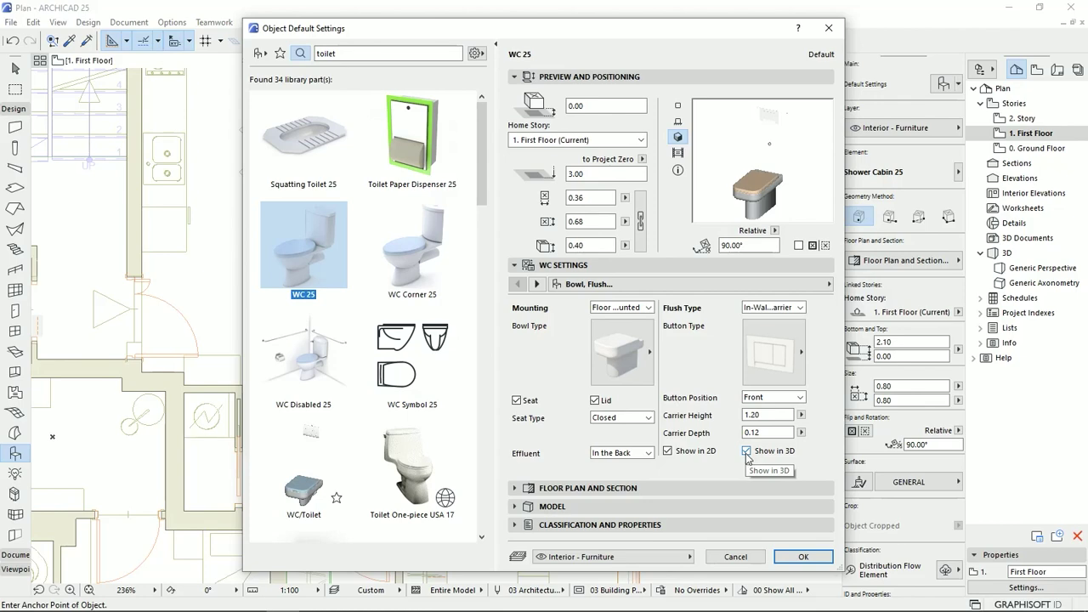
# Set the toilet's 2D and 3D detail levels to Full, give its seat a white glossy paint surface, and accept the settings
pyautogui.click(537, 284)
pyautogui.click(647, 319)
pyautogui.click(624, 346)
pyautogui.click(799, 319)
pyautogui.click(772, 345)
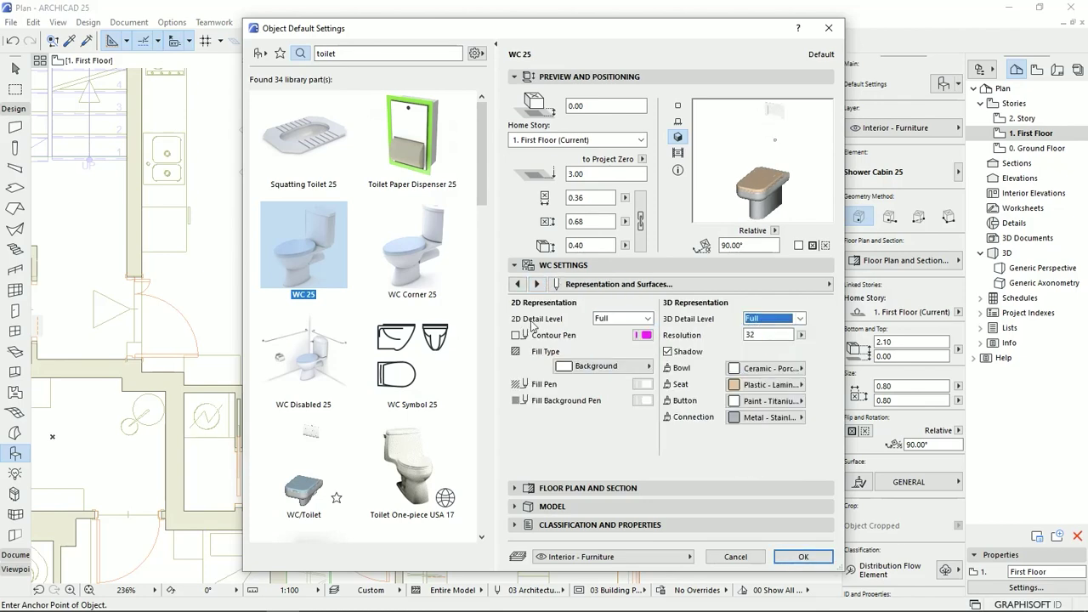
pyautogui.click(796, 385)
pyautogui.click(359, 564)
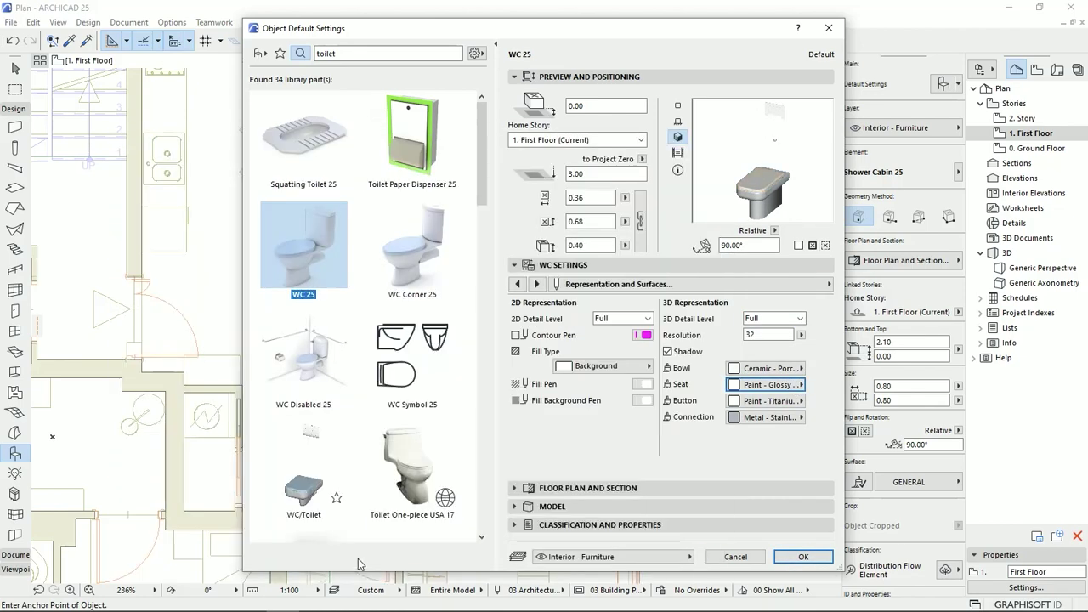
pyautogui.click(804, 557)
# Place the toilet on the bathroom's lower wall, rotate it 90° counter-clockwise and align it with the drawn outline beside the shower
pyautogui.scroll(3, 459, 365)
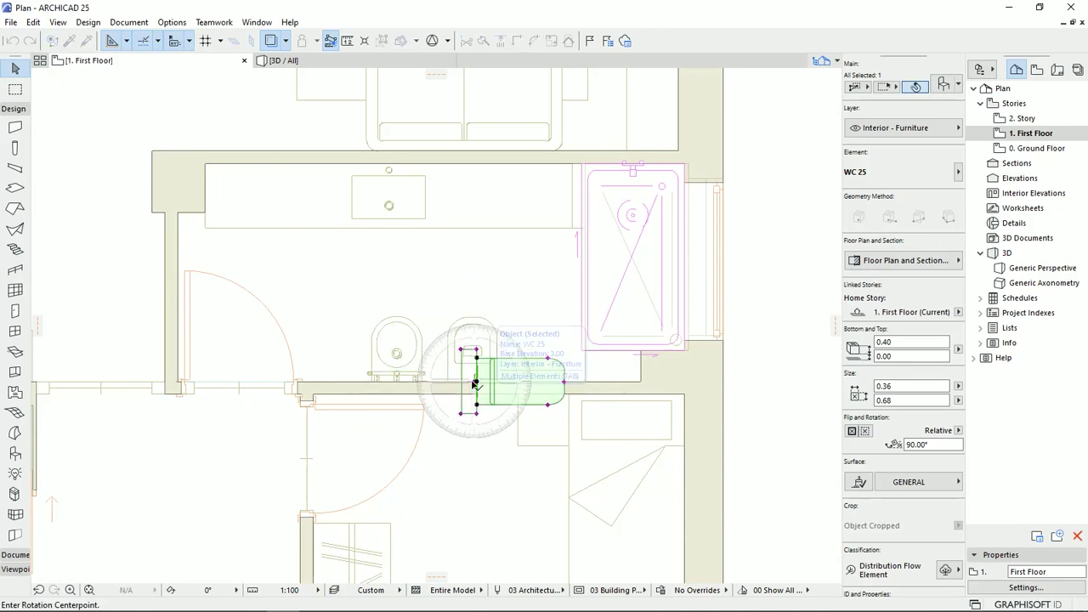
pyautogui.scroll(3, 474, 384)
pyautogui.click(474, 382)
pyautogui.click(654, 383)
pyautogui.click(475, 168)
pyautogui.moveTo(527, 382); pyautogui.dragTo(562, 371, button='middle')
pyautogui.hotkey('ctrl', 'd')
pyautogui.click(576, 372)
pyautogui.click(567, 373)
pyautogui.press('Escape')
# Search the object library for "bidet" and choose the floor-mounted Bidet 25
pyautogui.moveTo(416, 258); pyautogui.dragTo(546, 308, button='middle')
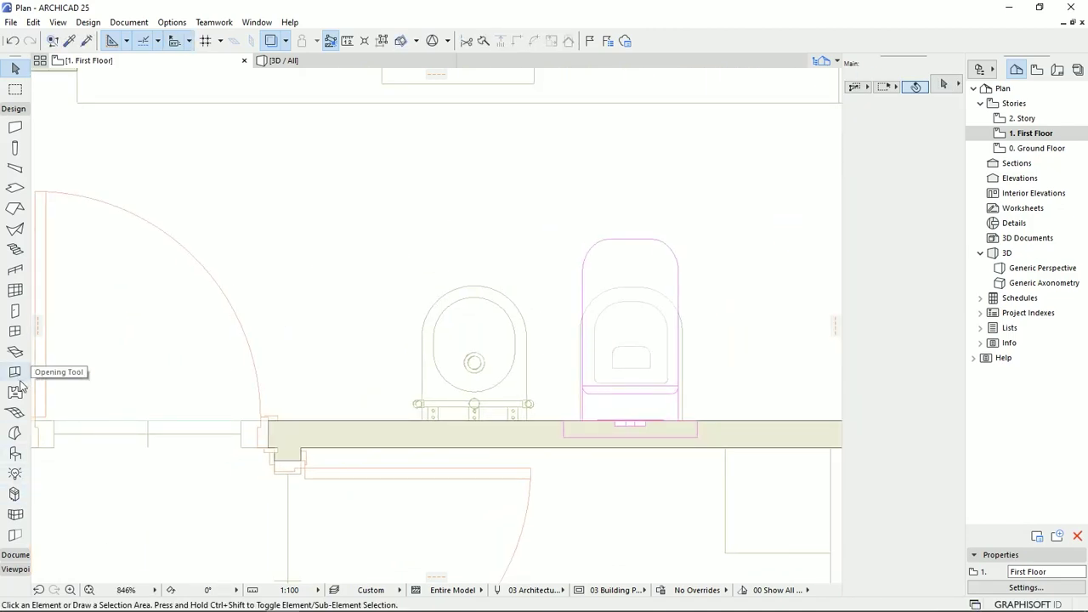
pyautogui.click(15, 455)
pyautogui.moveTo(640, 283); pyautogui.dragTo(648, 304, button='middle')
pyautogui.click(939, 84)
pyautogui.moveTo(343, 54); pyautogui.dragTo(281, 66)
pyautogui.write('bidet')
pyautogui.click(302, 166)
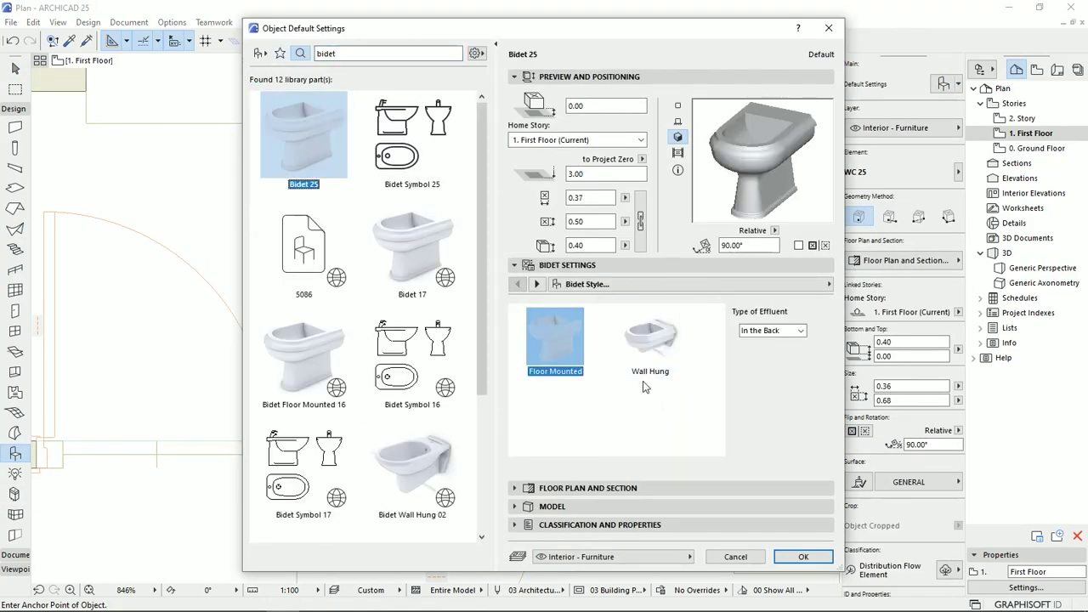
# Set the bidet's 2D and 3D detail levels to Full and accept its settings
pyautogui.click(802, 333)
pyautogui.click(537, 284)
pyautogui.click(648, 318)
pyautogui.click(633, 359)
pyautogui.click(800, 318)
pyautogui.click(782, 359)
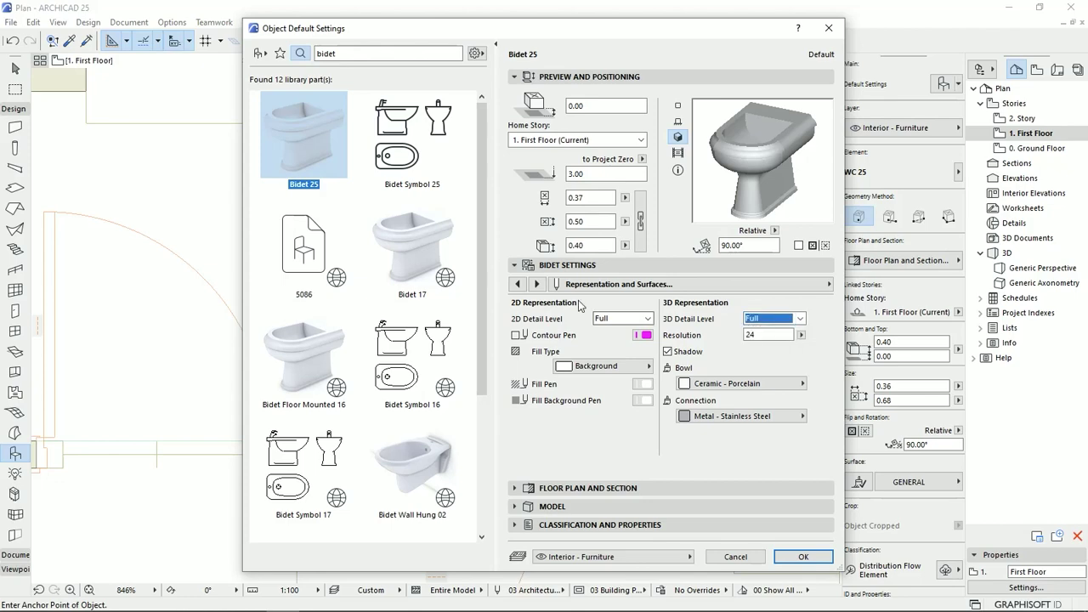
pyautogui.click(536, 284)
pyautogui.press('Return')
# Place the bidet on the wall at the drawn fixture outline beside the toilet and rotate it 90° counter-clockwise
pyautogui.click(407, 328)
pyautogui.click(407, 328)
pyautogui.click(483, 441)
pyautogui.hotkey('ctrl', 'e')
pyautogui.click(482, 441)
pyautogui.click(733, 441)
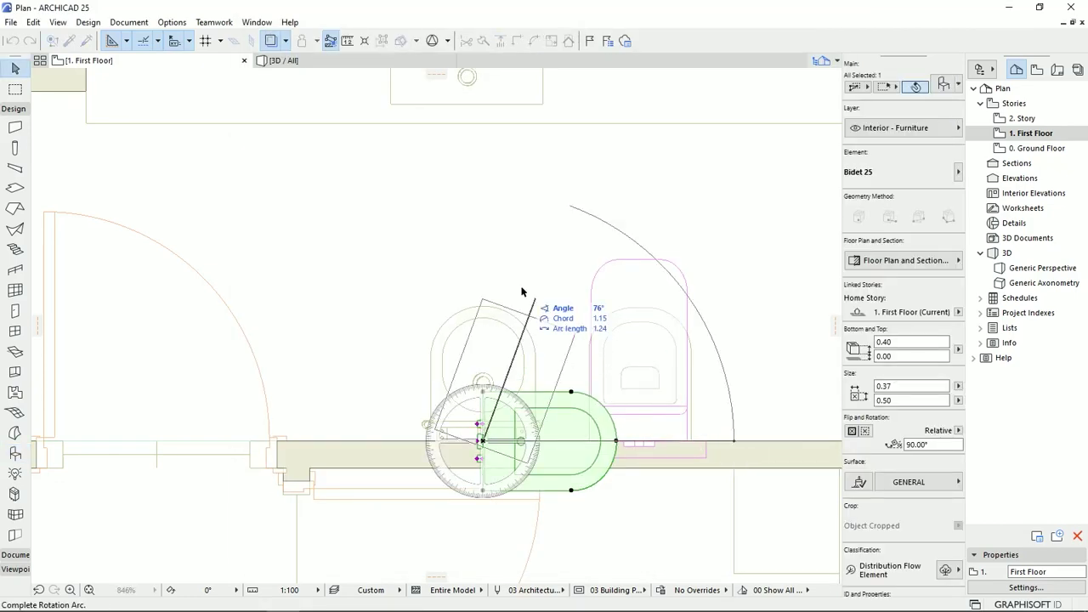
pyautogui.click(482, 262)
pyautogui.moveTo(480, 314); pyautogui.dragTo(479, 294, button='middle')
# Change the placed toilet's bowl to Type 8 and switch to the 3D view
pyautogui.doubleClick(651, 307)
pyautogui.click(623, 348)
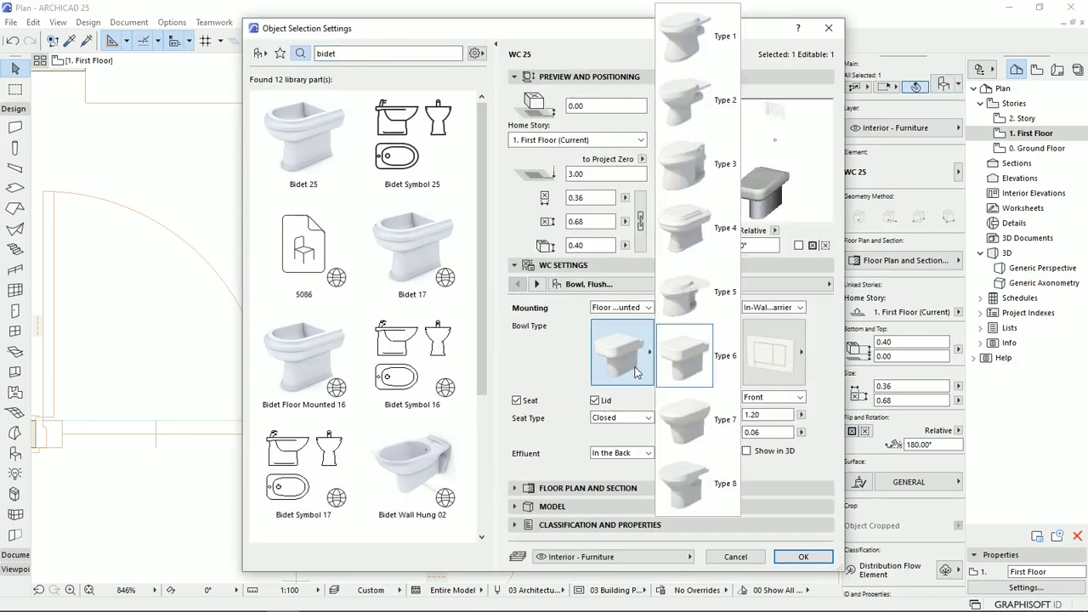
pyautogui.click(709, 479)
pyautogui.click(803, 556)
pyautogui.press('F3')
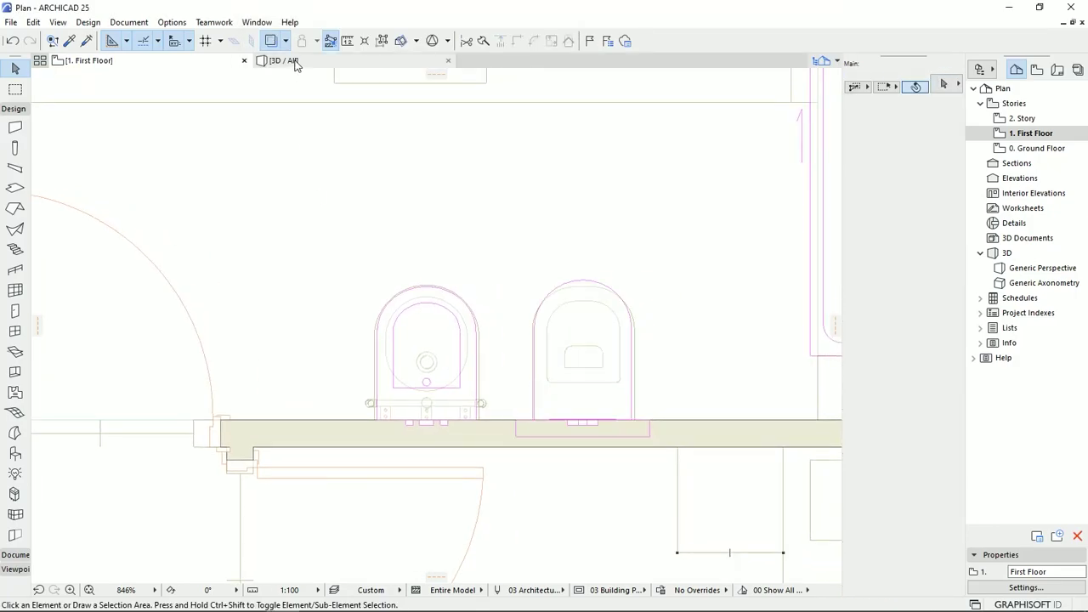
# Open the placed shower cabin's settings from the 3D view and set its shower type to Pipe
pyautogui.scroll(5, 556, 366)
pyautogui.keyDown('shift'); pyautogui.moveTo(503, 403); pyautogui.dragTo(556, 415, button='middle'); pyautogui.keyUp('shift')
pyautogui.scroll(-5, 496, 306)
pyautogui.keyDown('shift'); pyautogui.moveTo(495, 306); pyautogui.dragTo(583, 374, button='middle'); pyautogui.keyUp('shift')
pyautogui.doubleClick(571, 374)
pyautogui.click(633, 357)
pyautogui.click(678, 126)
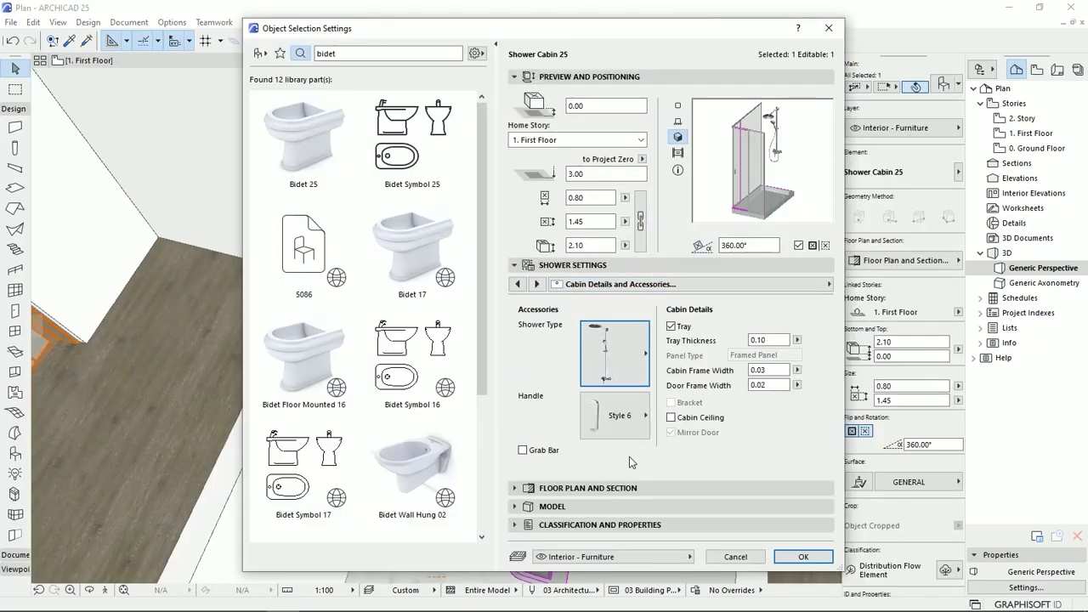
# Enable the grab bar among the shower cabin's parameters and accept the settings
pyautogui.click(828, 283)
pyautogui.click(884, 400)
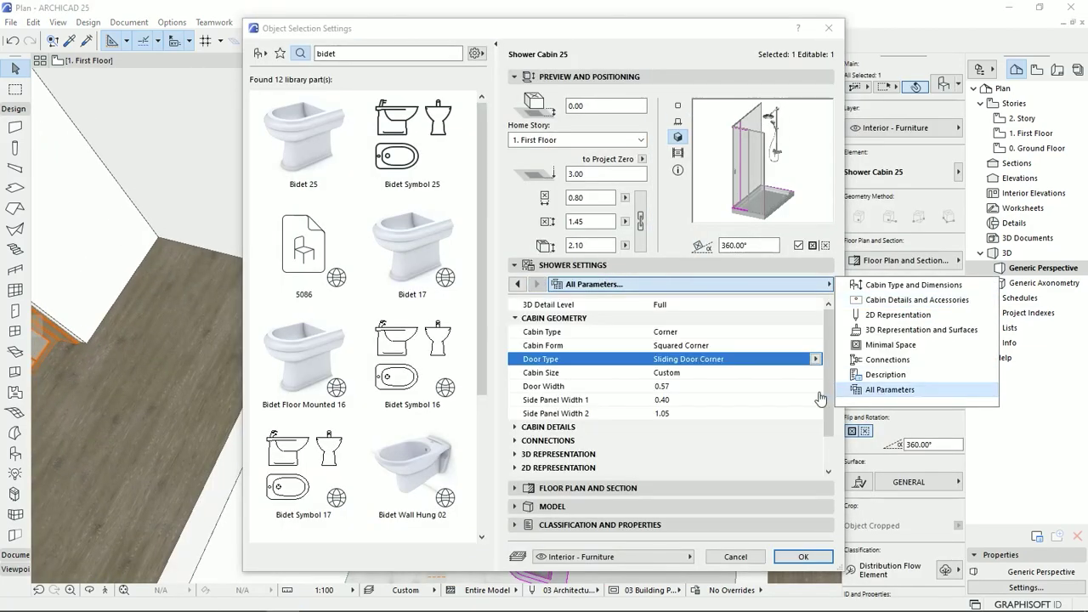
pyautogui.click(516, 427)
pyautogui.click(515, 318)
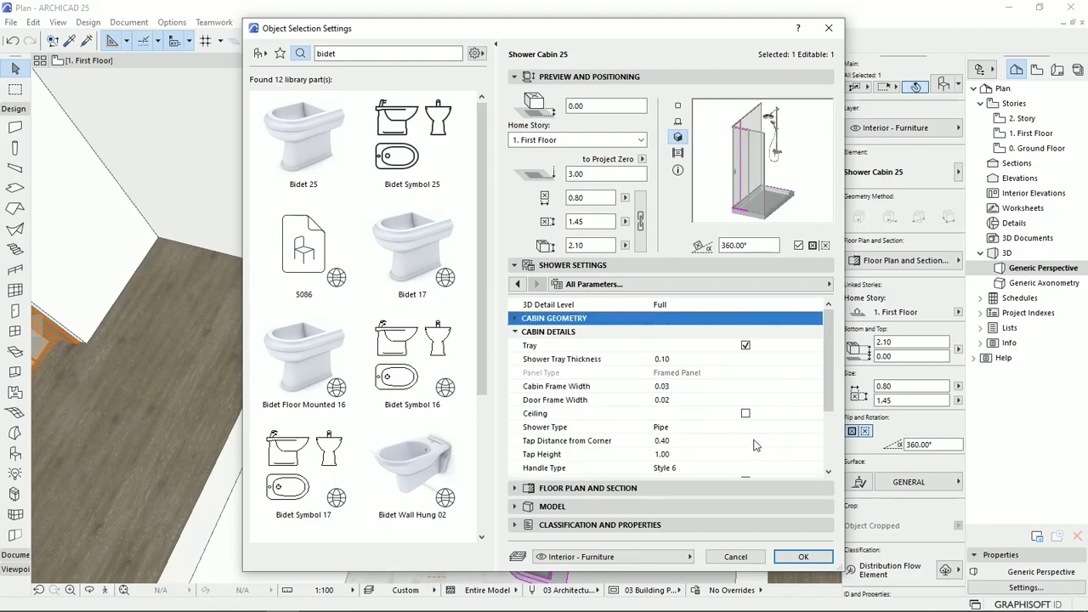
pyautogui.moveTo(826, 385); pyautogui.dragTo(826, 432)
pyautogui.click(746, 400)
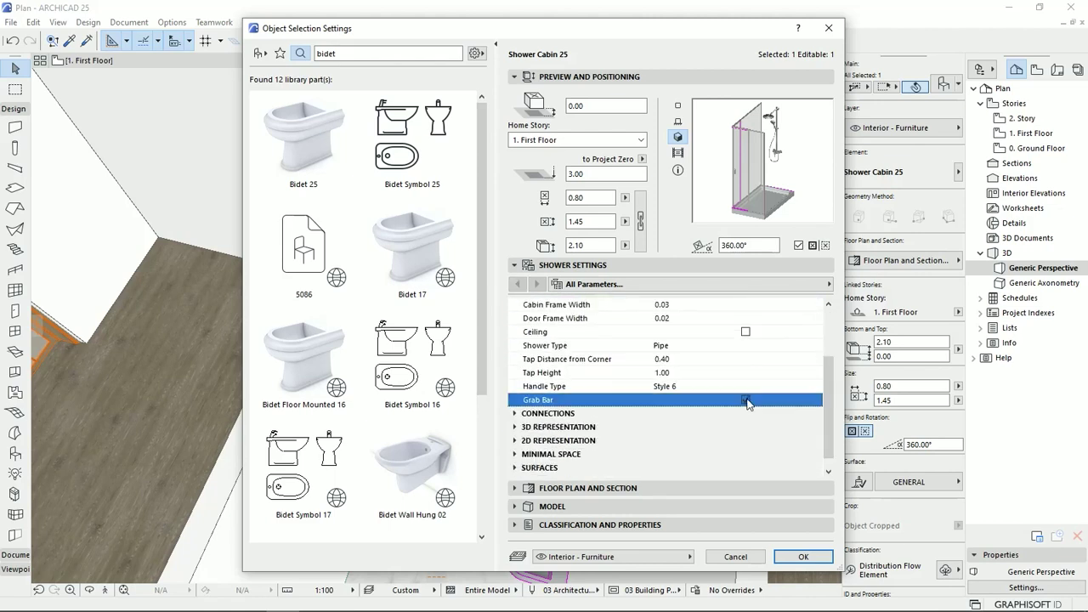
pyautogui.click(516, 413)
pyautogui.scroll(-1, 516, 440)
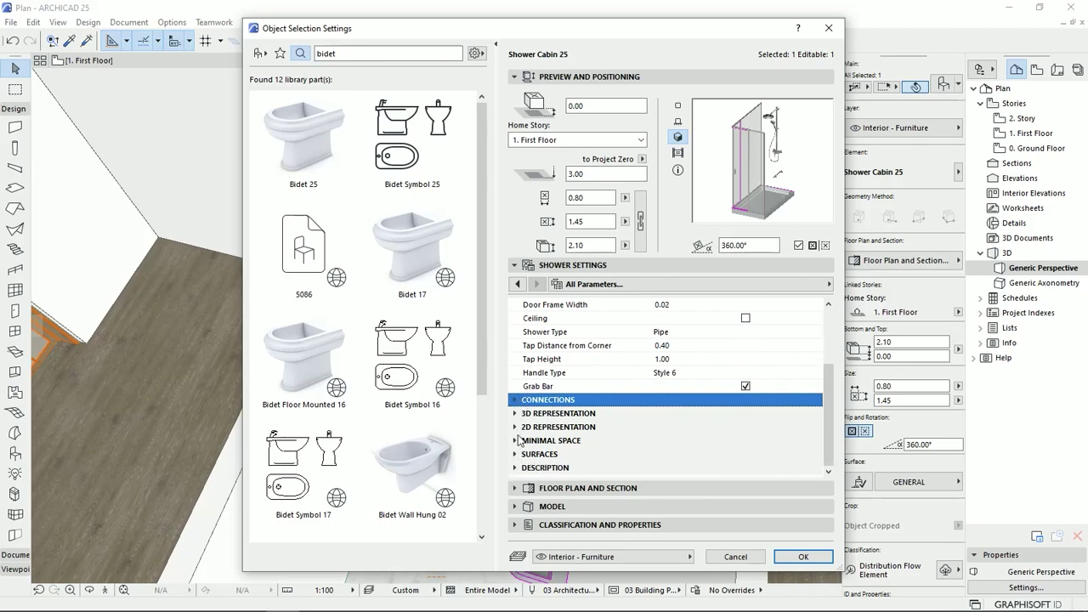
pyautogui.scroll(4, 516, 452)
pyautogui.click(515, 331)
pyautogui.click(803, 557)
pyautogui.moveTo(482, 326); pyautogui.dragTo(510, 255, button='middle')
pyautogui.press('Escape')
pyautogui.click(495, 272)
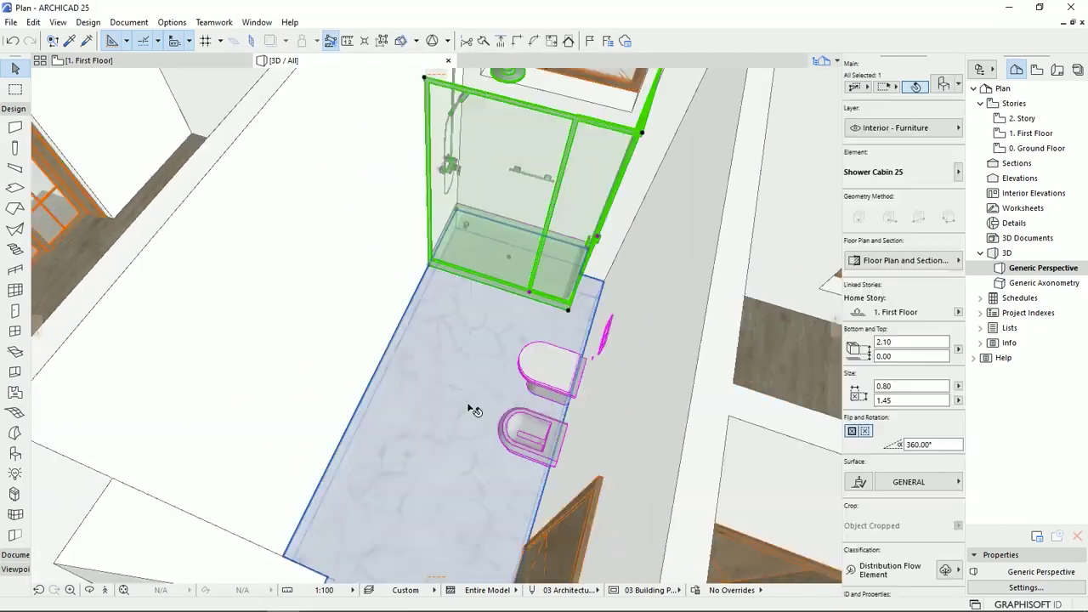
pyautogui.keyDown('shift'); pyautogui.moveTo(474, 407); pyautogui.dragTo(488, 396, button='middle'); pyautogui.keyUp('shift')
# Return to the first-floor plan, search the object library for "sink" and choose Basin Cabinet 25
pyautogui.click(89, 60)
pyautogui.press('Escape')
pyautogui.moveTo(434, 268); pyautogui.dragTo(499, 371, button='middle')
pyautogui.doubleClick(14, 453)
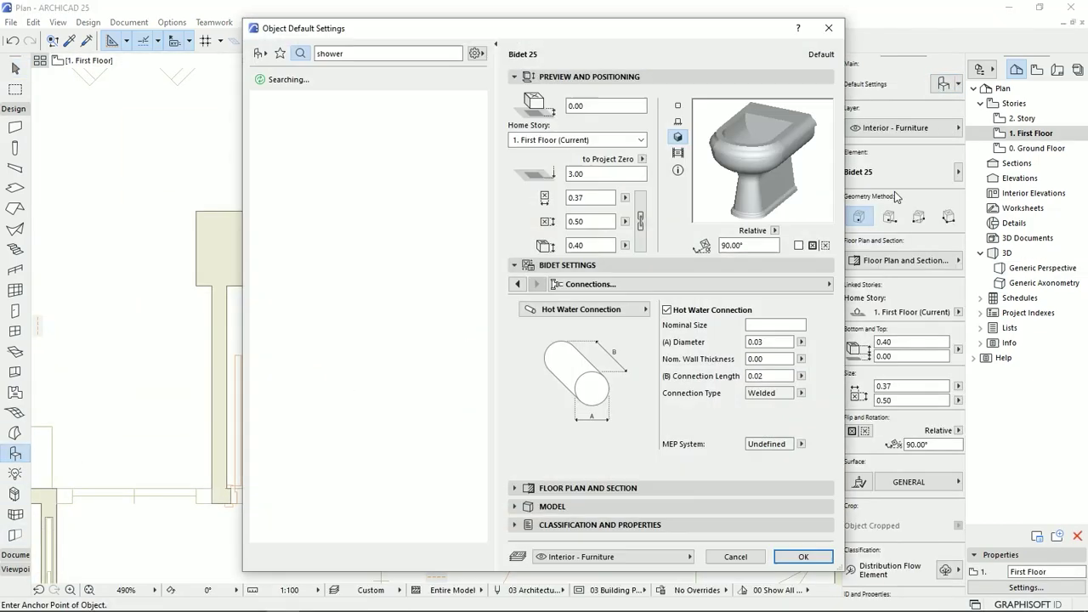
pyautogui.write('sink')
pyautogui.press('Return')
pyautogui.moveTo(483, 130); pyautogui.dragTo(481, 210)
pyautogui.click(410, 350)
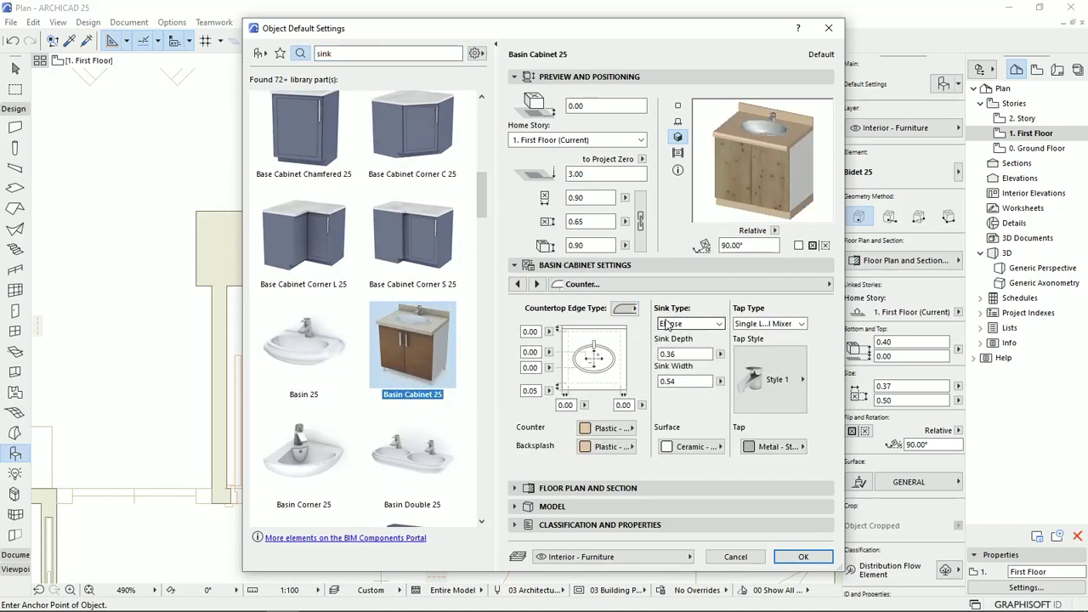
# Give the basin cabinet a rectangular sink and Paint - Glossy White door surfaces, and accept its settings
pyautogui.click(710, 354)
pyautogui.click(536, 285)
pyautogui.click(636, 420)
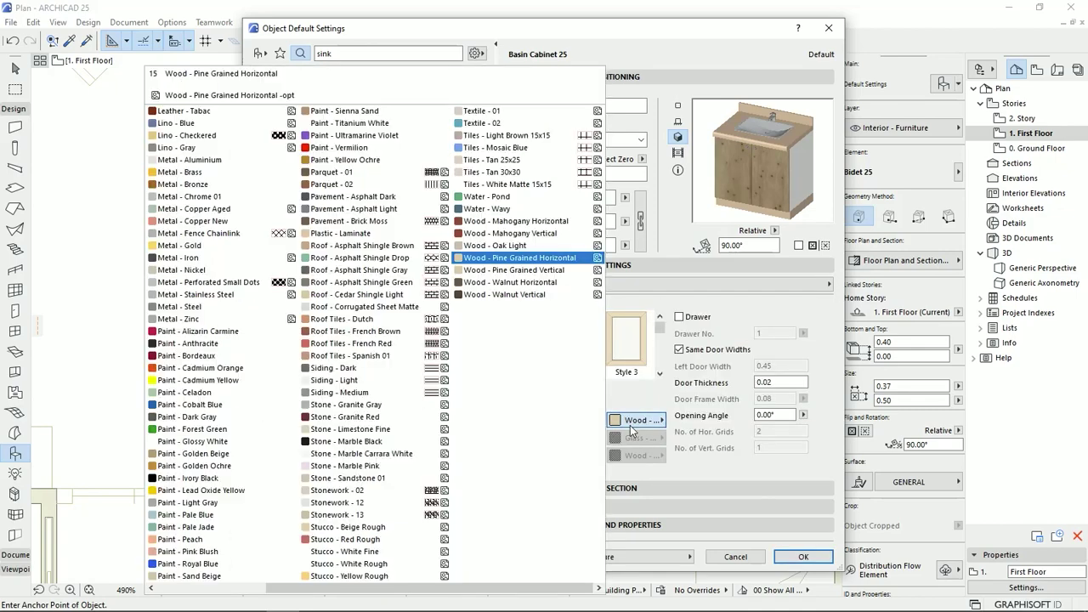
pyautogui.click(227, 451)
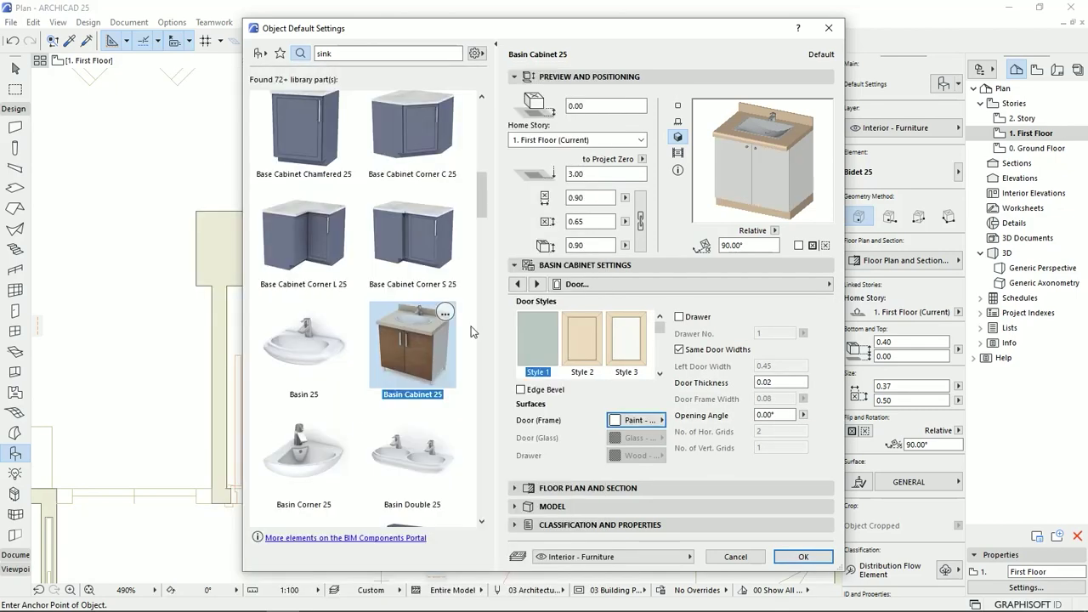
pyautogui.click(537, 284)
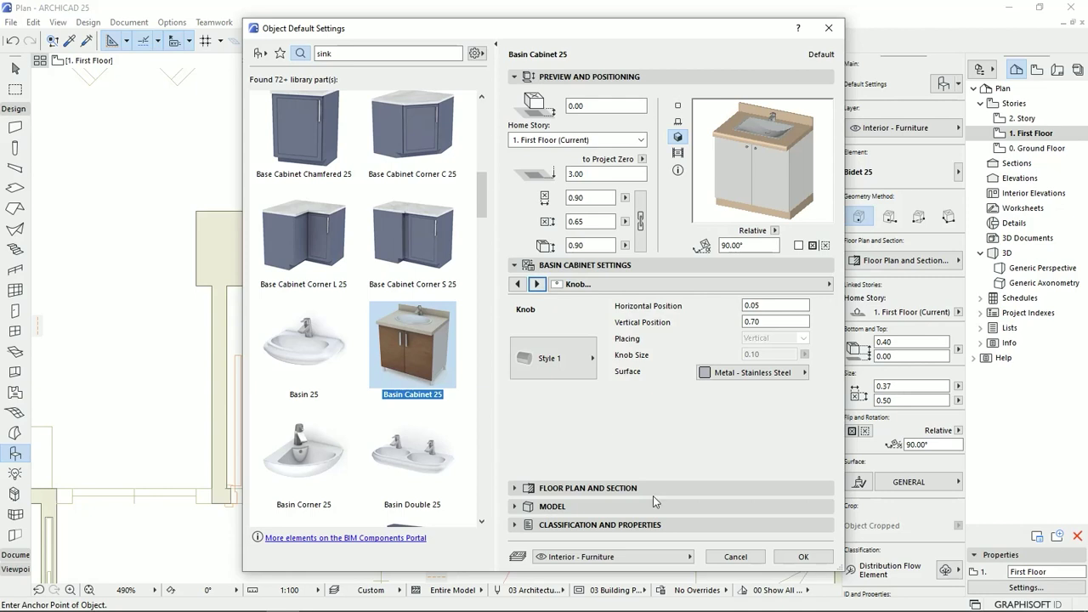
pyautogui.click(537, 284)
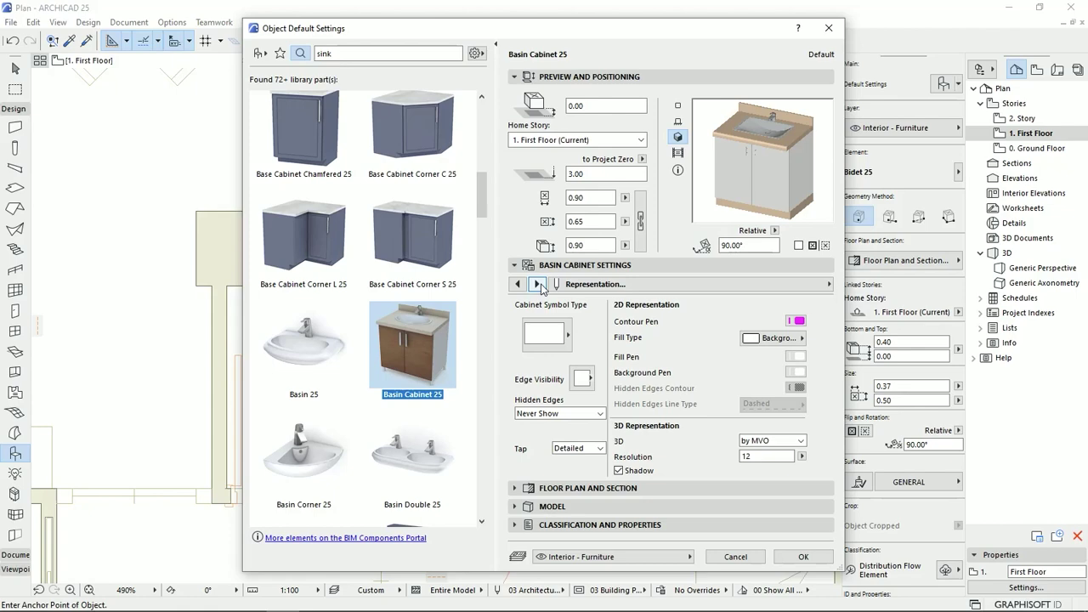
pyautogui.click(537, 284)
pyautogui.click(536, 284)
pyautogui.press('Return')
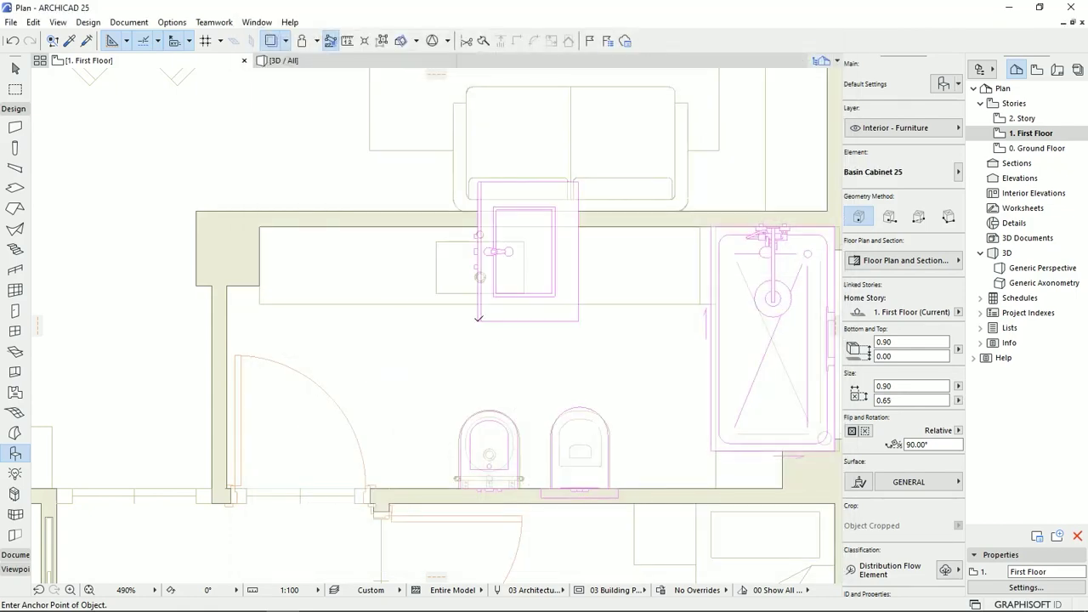
# Place the basin cabinet against the bathroom wall at the drawn sink outline, rotated to 0°
pyautogui.moveTo(527, 300); pyautogui.dragTo(533, 354, button='middle')
pyautogui.hotkey('ctrl', 'd')
pyautogui.click(483, 305)
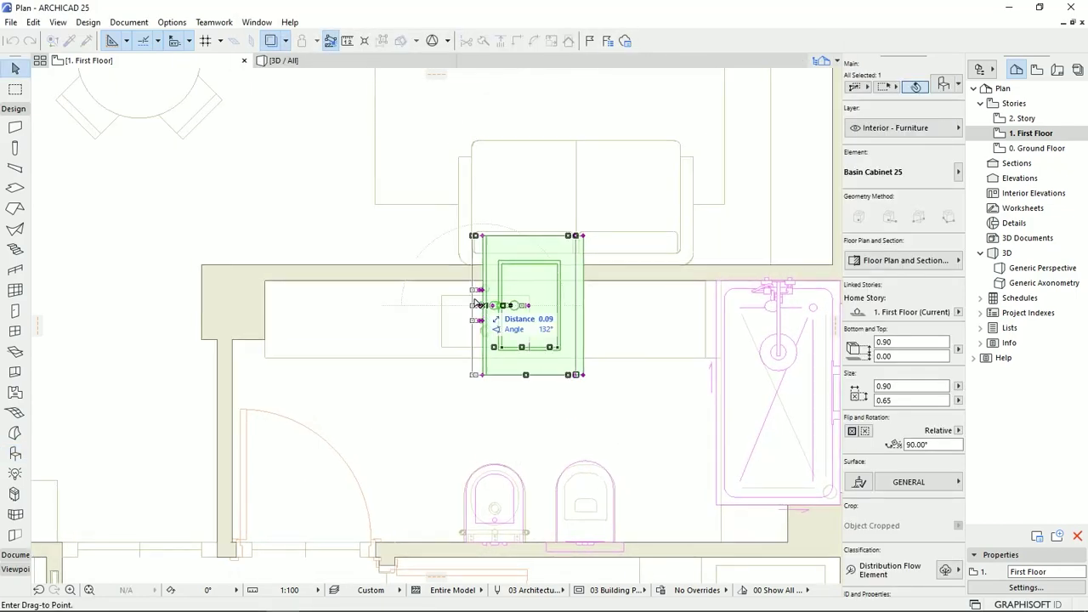
pyautogui.click(469, 431)
# Reduce the basin cabinet's depth to 0.54 and move it along the wall towards the shower cabin
pyautogui.scroll(2, 592, 451)
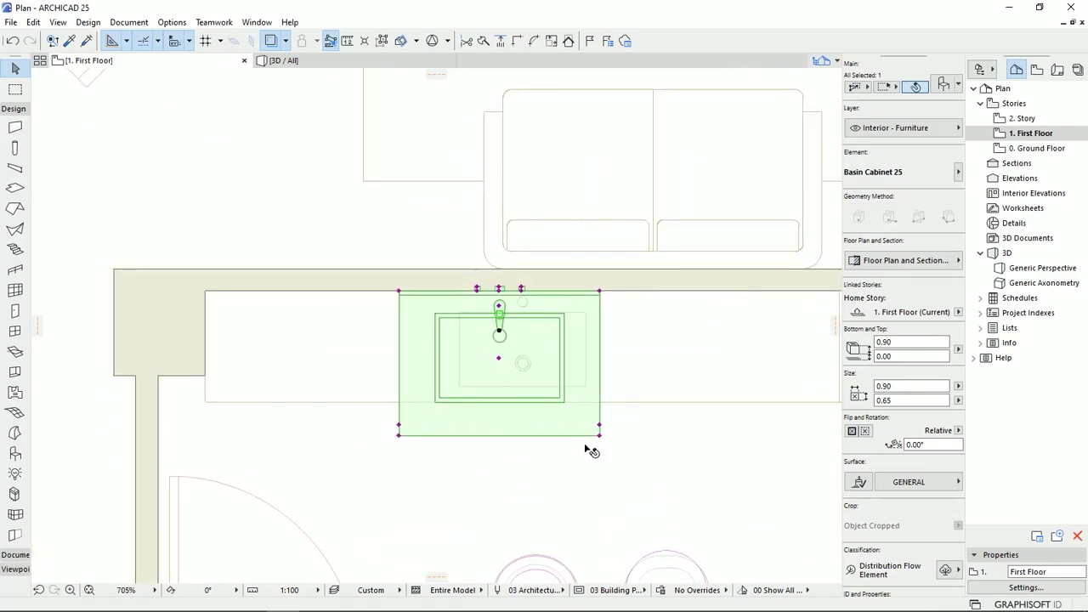
pyautogui.click(599, 412)
pyautogui.scroll(-3, 534, 408)
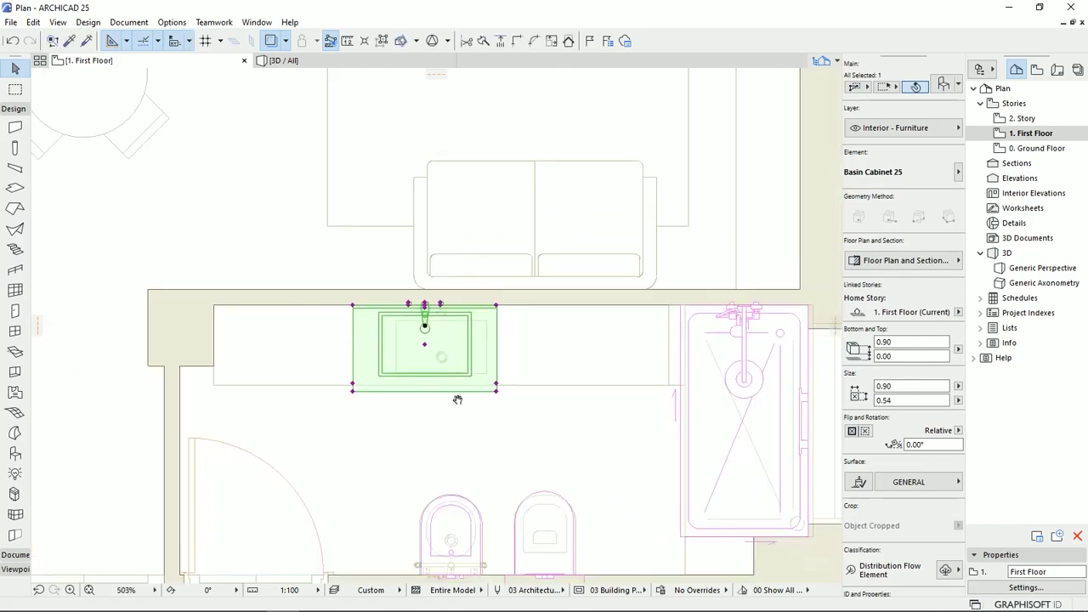
pyautogui.click(558, 362)
# Deselect the basin cabinet and hide the trace reference on the first-floor plan
pyautogui.moveTo(567, 441); pyautogui.dragTo(579, 439, button='middle')
pyautogui.press('Escape')
pyautogui.hotkey('alt', 'F2')
pyautogui.moveTo(570, 388); pyautogui.dragTo(506, 311, button='middle')
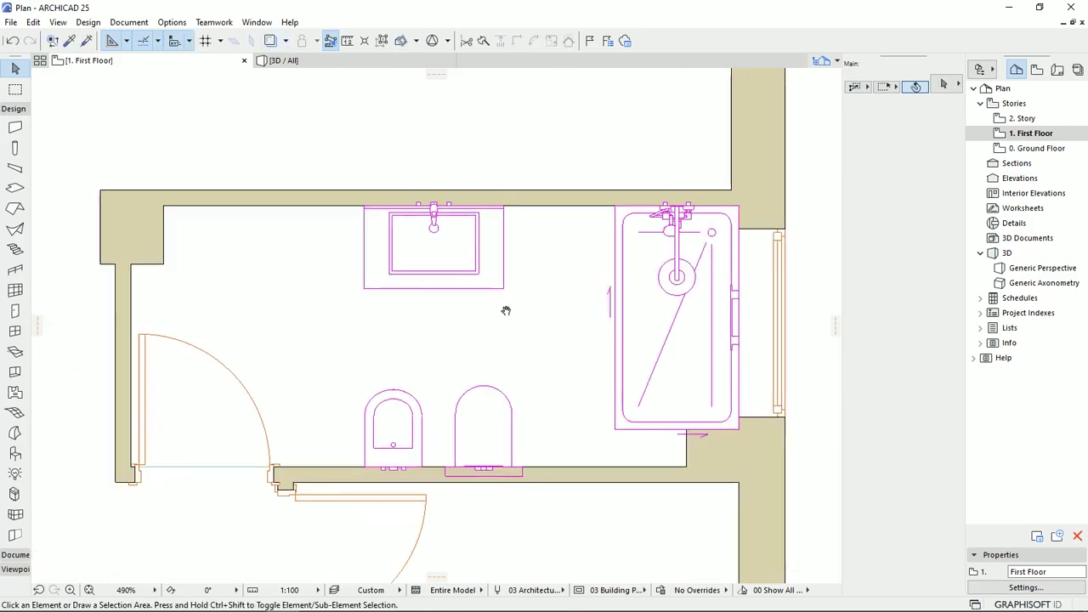
# Search the object library for "towel" and choose Radiator Horizontal Bars 25
pyautogui.doubleClick(15, 455)
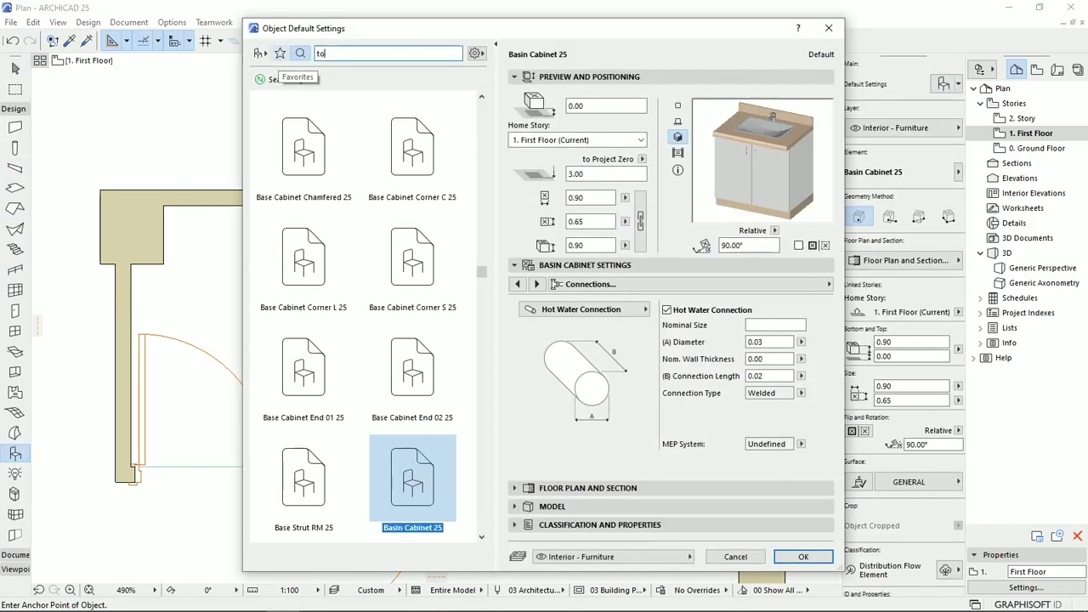
pyautogui.write('towel')
pyautogui.click(400, 252)
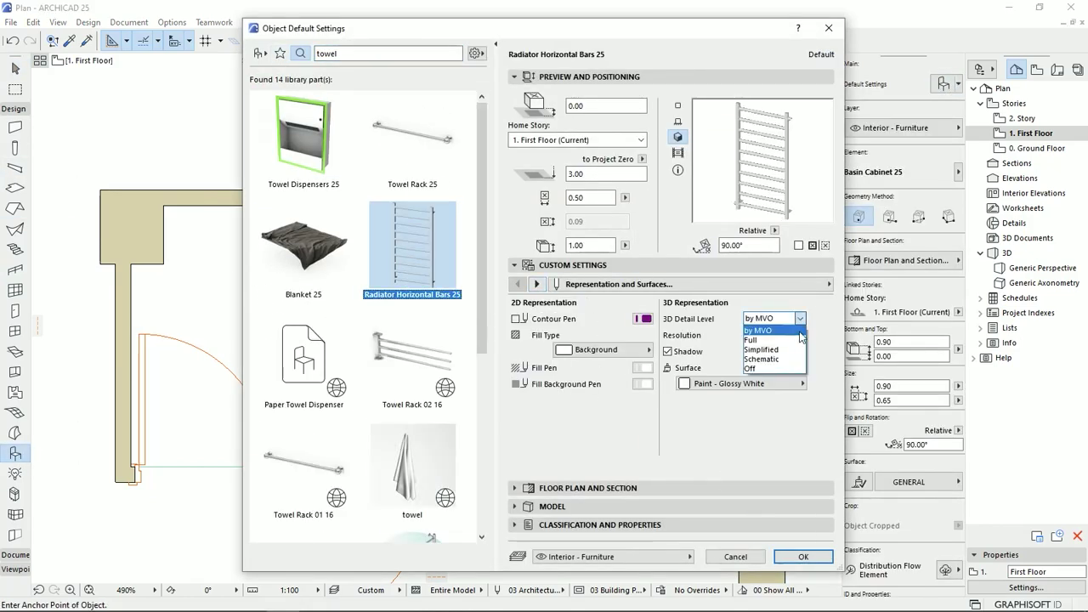
# Set the towel radiator's 3D detail level to Full and accept its settings
pyautogui.click(789, 339)
pyautogui.click(537, 285)
pyautogui.click(537, 285)
pyautogui.click(731, 285)
pyautogui.click(945, 285)
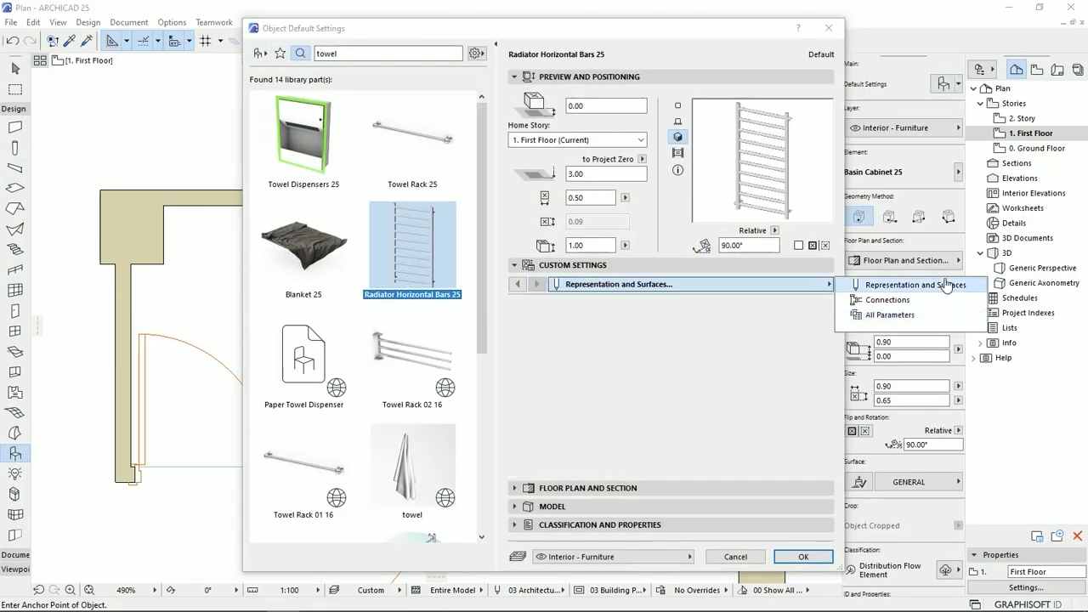
pyautogui.moveTo(481, 262); pyautogui.dragTo(481, 205)
pyautogui.click(803, 556)
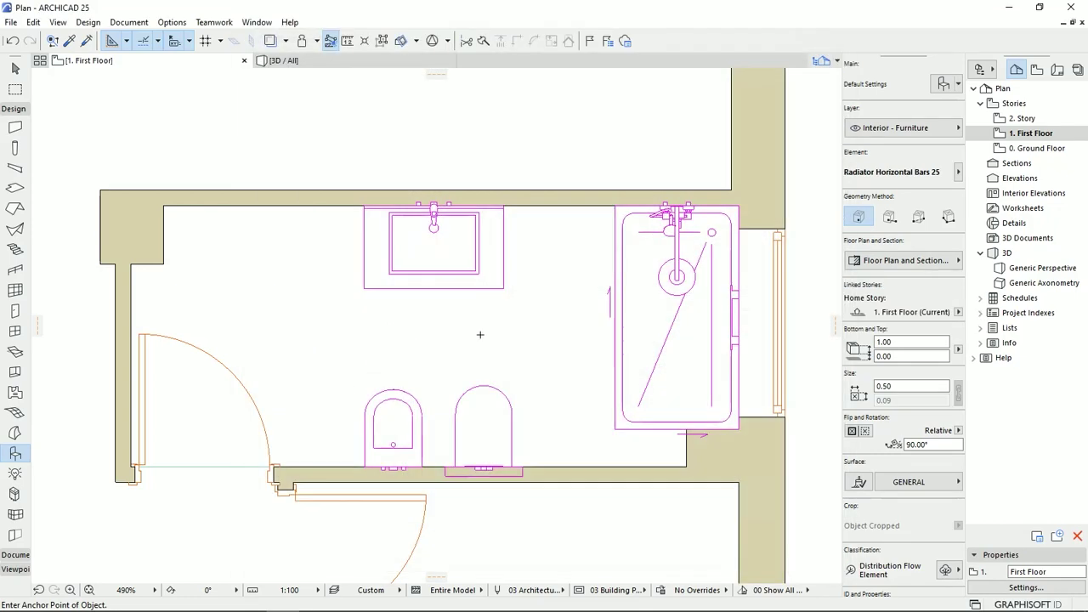
# Place the towel radiator on the wall between the basin cabinet and shower cabin and rotate it parallel to the wall
pyautogui.click(481, 336)
pyautogui.press('Escape')
pyautogui.click(486, 337)
pyautogui.click(474, 304)
pyautogui.click(562, 207)
pyautogui.scroll(3, 567, 210)
pyautogui.hotkey('ctrl', 'e')
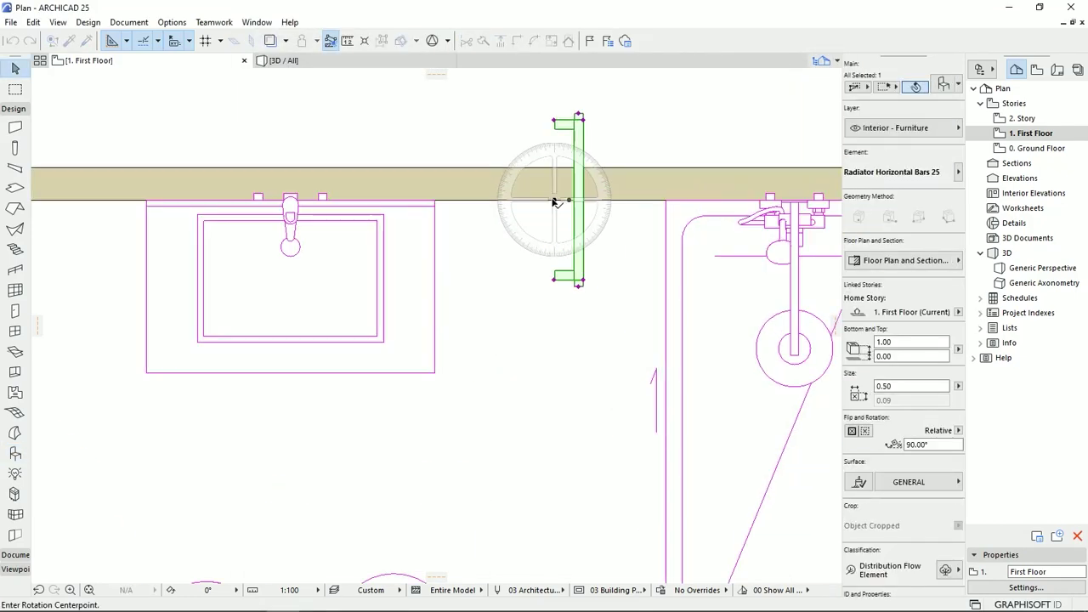
pyautogui.click(643, 202)
pyautogui.scroll(-5, 643, 202)
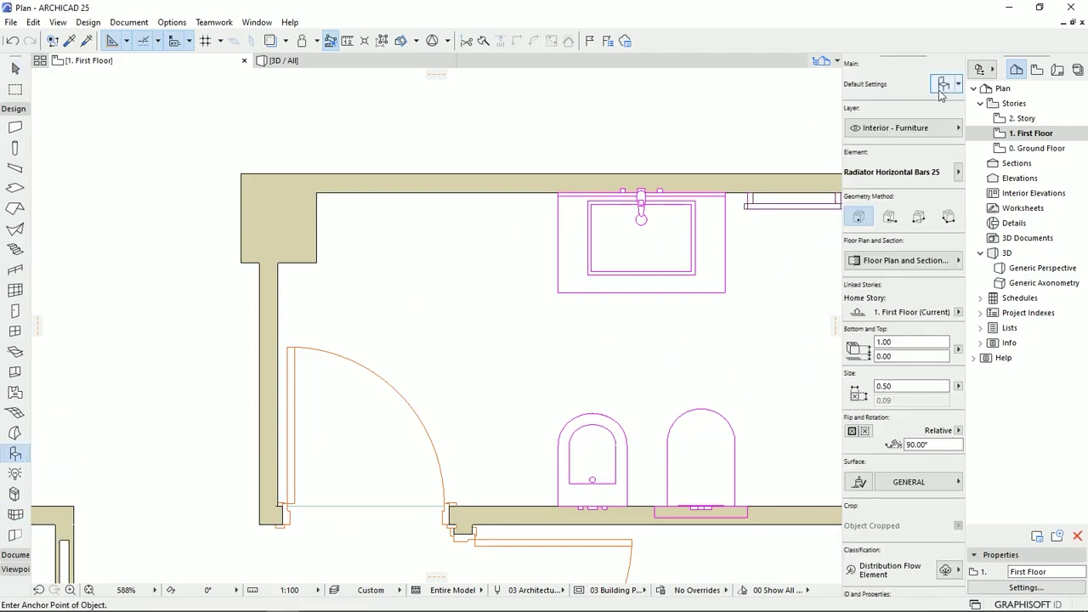
# Search the object library for "cabin", choose Standing Cabinet End 02 25 and accept its settings
pyautogui.doubleClick(15, 453)
pyautogui.press('BackSpace')
pyautogui.press('BackSpace')
pyautogui.press('BackSpace')
pyautogui.press('BackSpace')
pyautogui.press('BackSpace')
pyautogui.write('c')
pyautogui.moveTo(482, 170); pyautogui.dragTo(457, 335)
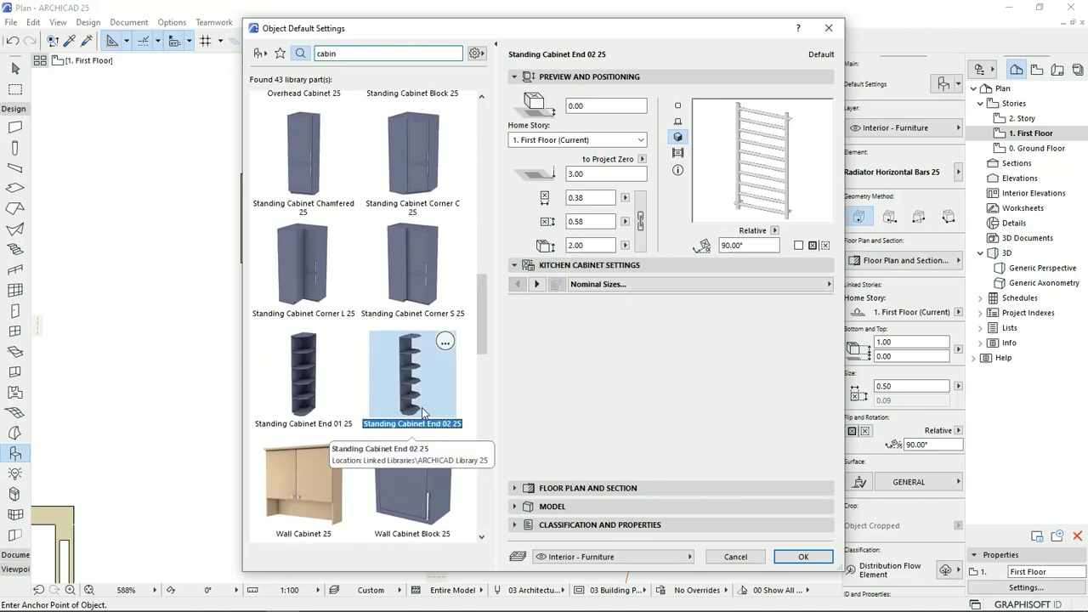
pyautogui.click(809, 563)
# Place the standing end cabinet at the bathroom wall between the corner pillar and the basin cabinet
pyautogui.click(521, 241)
pyautogui.moveTo(438, 249); pyautogui.dragTo(427, 323, button='middle')
pyautogui.press('Escape')
pyautogui.click(452, 315)
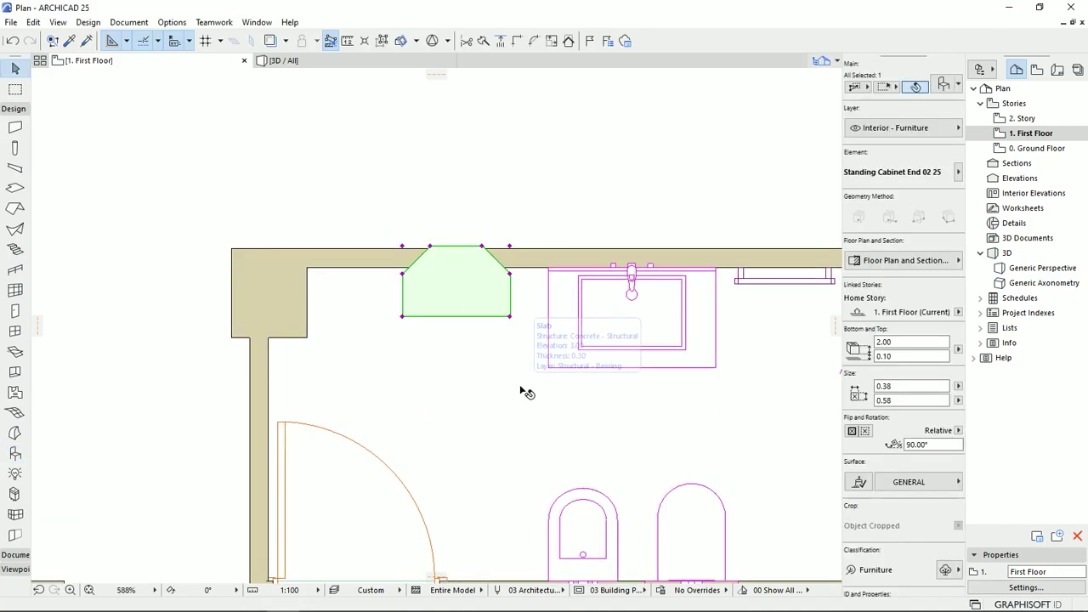
pyautogui.press('Escape')
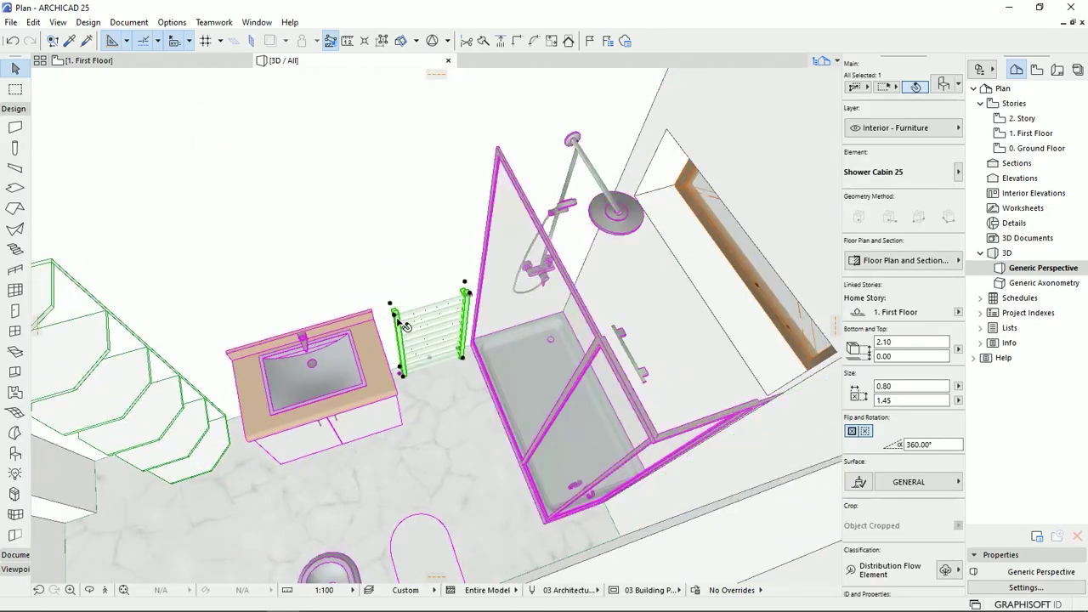
# Raise the towel radiator to 0.62 above the floor in 3D and stretch its height to 1.28
pyautogui.keyDown('shift'); pyautogui.moveTo(397, 320); pyautogui.dragTo(462, 360, button='middle'); pyautogui.keyUp('shift')
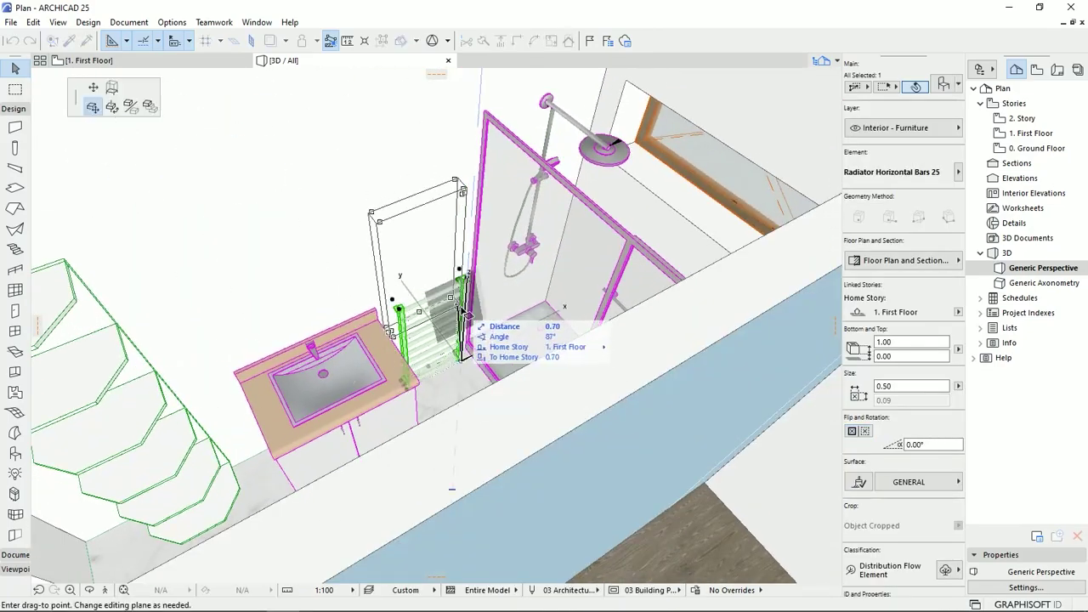
pyautogui.keyDown('shift'); pyautogui.moveTo(470, 240); pyautogui.dragTo(461, 192, button='middle'); pyautogui.keyUp('shift')
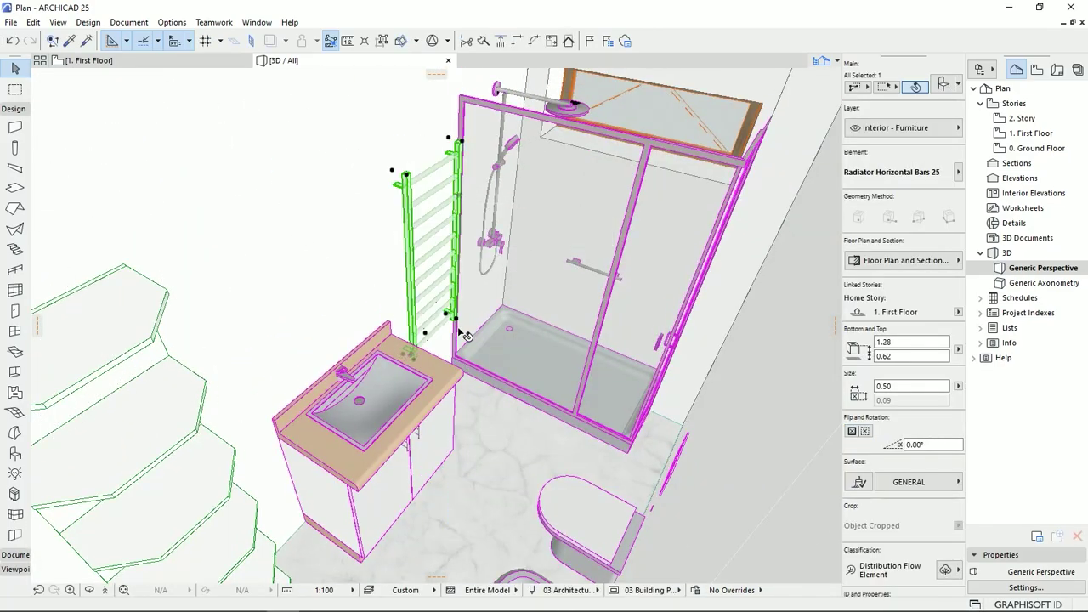
pyautogui.keyDown('shift'); pyautogui.moveTo(462, 319); pyautogui.dragTo(190, 408, button='middle'); pyautogui.keyUp('shift')
# Examine the furnished bathroom and the neighbouring bedrooms in the 3D view
pyautogui.scroll(-3, 189, 408)
pyautogui.keyDown('shift'); pyautogui.moveTo(468, 408); pyautogui.dragTo(351, 331, button='middle'); pyautogui.keyUp('shift')
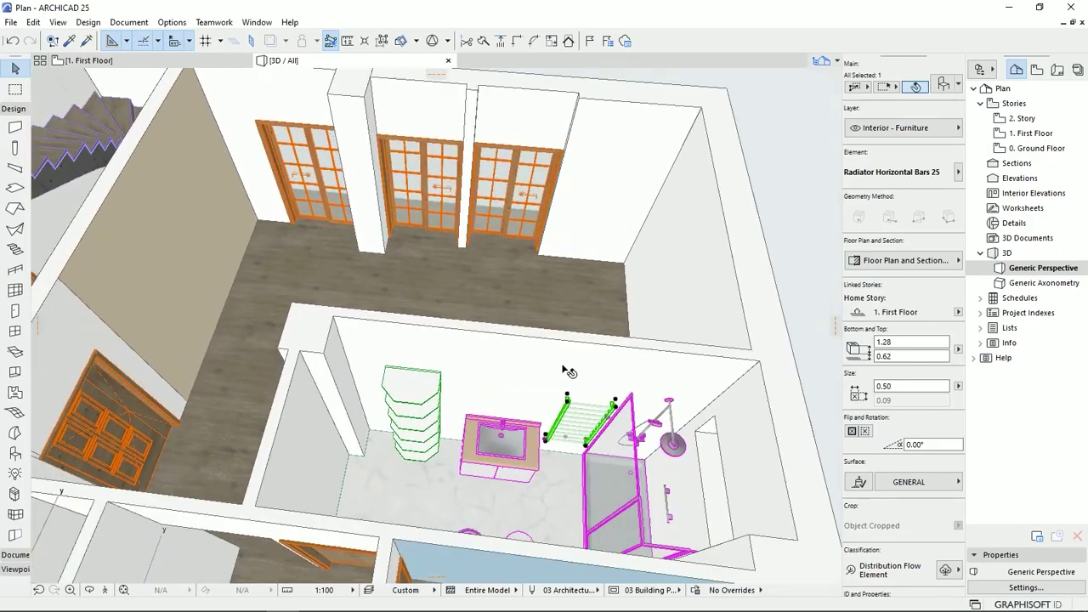
pyautogui.scroll(-5, 408, 340)
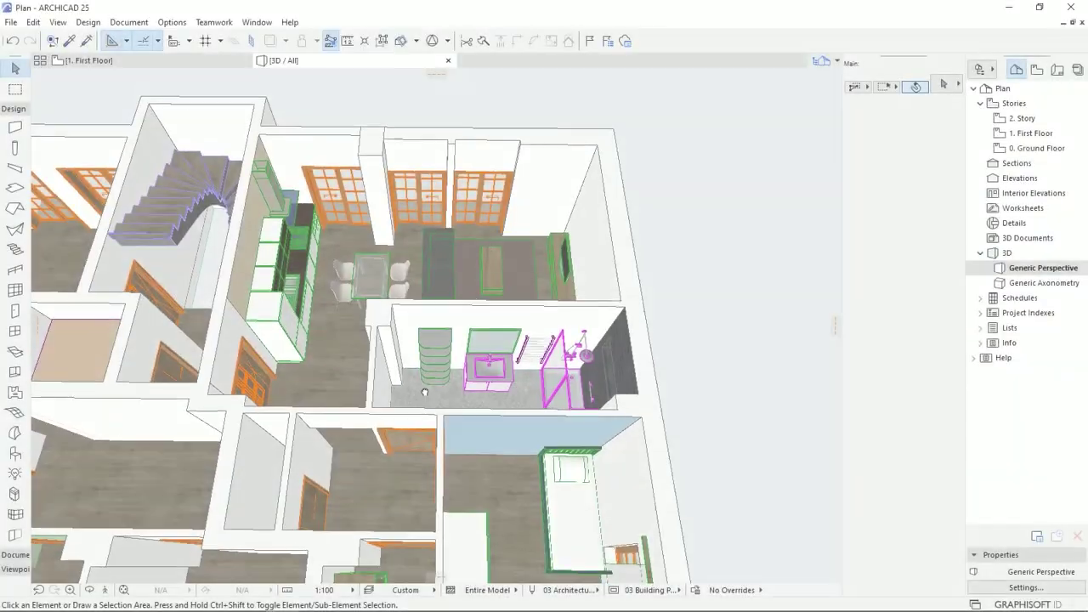
pyautogui.keyDown('shift'); pyautogui.moveTo(424, 393); pyautogui.dragTo(430, 347, button='middle'); pyautogui.keyUp('shift')
pyautogui.scroll(3, 509, 407)
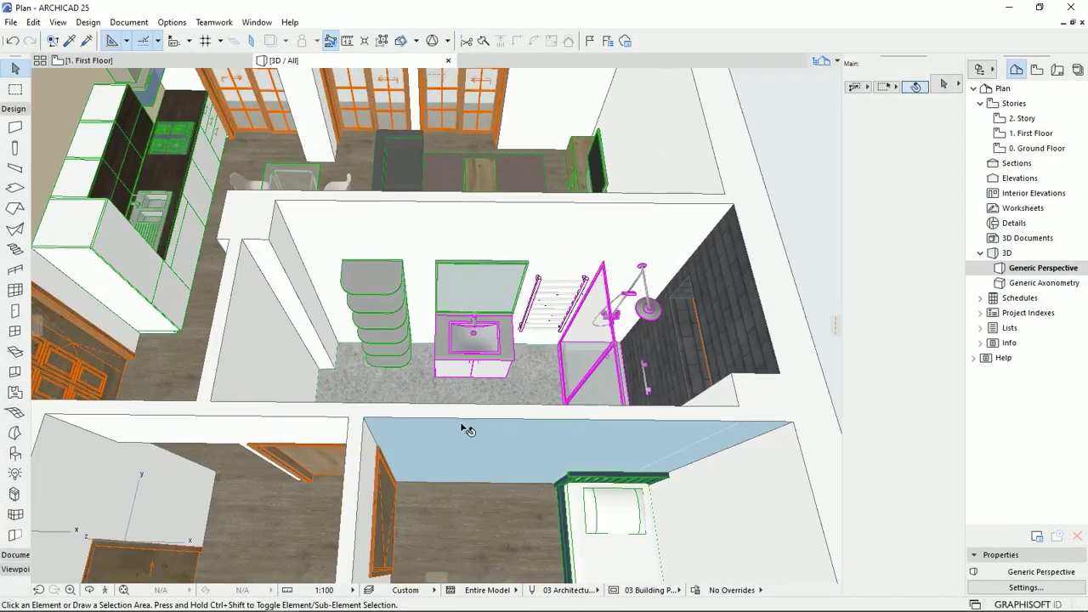
pyautogui.moveTo(459, 422); pyautogui.dragTo(454, 326, button='middle')
pyautogui.scroll(-4, 434, 326)
pyautogui.scroll(6, 510, 425)
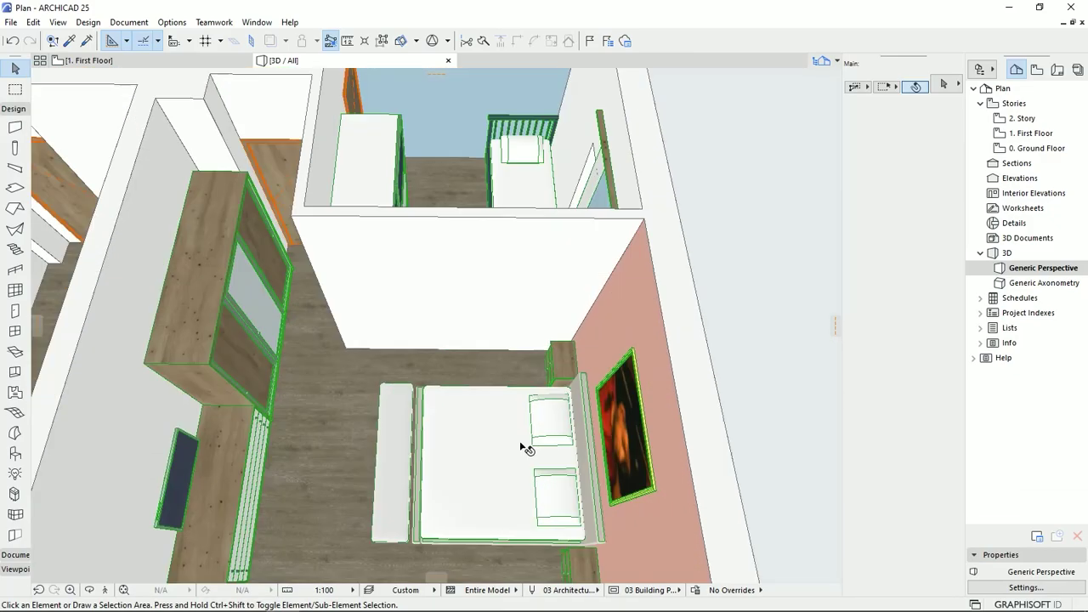
pyautogui.scroll(3, 699, 421)
pyautogui.keyDown('shift'); pyautogui.moveTo(699, 420); pyautogui.dragTo(726, 422, button='middle'); pyautogui.keyUp('shift')
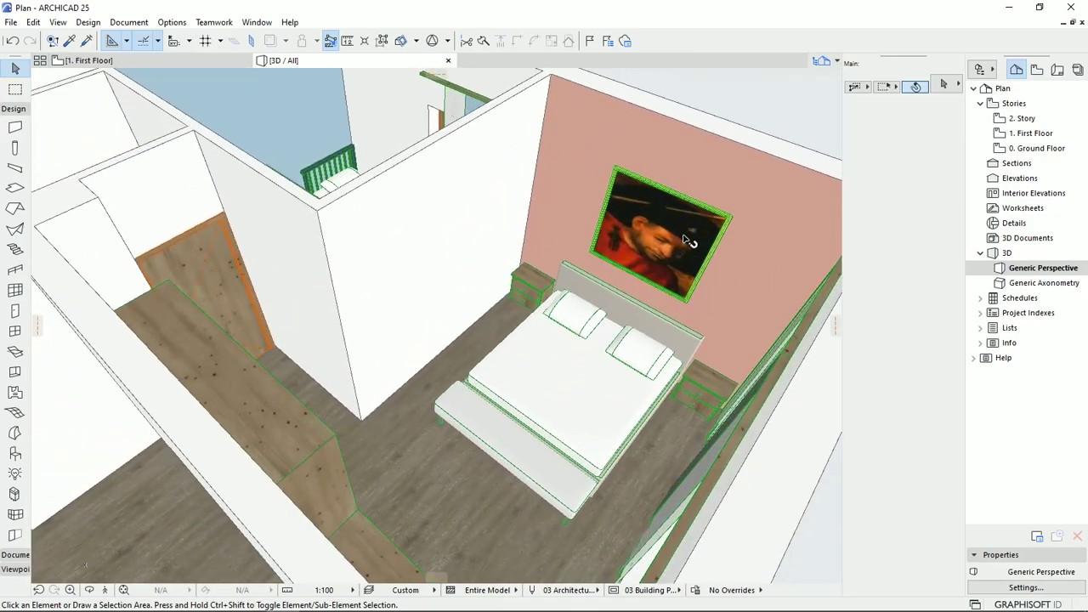
# Examine the rest of the furnished apartment in 3D, including the living room and the kitchen dining area
pyautogui.keyDown('shift'); pyautogui.moveTo(522, 439); pyautogui.dragTo(224, 473, button='middle'); pyautogui.keyUp('shift')
pyautogui.moveTo(478, 183); pyautogui.dragTo(397, 317, button='middle')
pyautogui.moveTo(333, 362); pyautogui.dragTo(432, 315, button='middle')
pyautogui.keyDown('shift'); pyautogui.moveTo(474, 364); pyautogui.dragTo(690, 390, button='middle'); pyautogui.keyUp('shift')
pyautogui.scroll(4, 559, 252)
pyautogui.keyDown('shift'); pyautogui.moveTo(534, 295); pyautogui.dragTo(718, 207, button='middle'); pyautogui.keyUp('shift')
pyautogui.keyDown('shift'); pyautogui.moveTo(615, 235); pyautogui.dragTo(454, 306, button='middle'); pyautogui.keyUp('shift')
pyautogui.moveTo(394, 287); pyautogui.dragTo(513, 311, button='middle')
pyautogui.scroll(-3, 580, 405)
pyautogui.moveTo(536, 394); pyautogui.dragTo(736, 396, button='middle')
pyautogui.scroll(2, 624, 327)
pyautogui.keyDown('shift'); pyautogui.moveTo(660, 374); pyautogui.dragTo(713, 349, button='middle'); pyautogui.keyUp('shift')
pyautogui.scroll(2, 564, 342)
pyautogui.scroll(1, 495, 402)
pyautogui.keyDown('shift'); pyautogui.moveTo(499, 408); pyautogui.dragTo(394, 292, button='middle'); pyautogui.keyUp('shift')
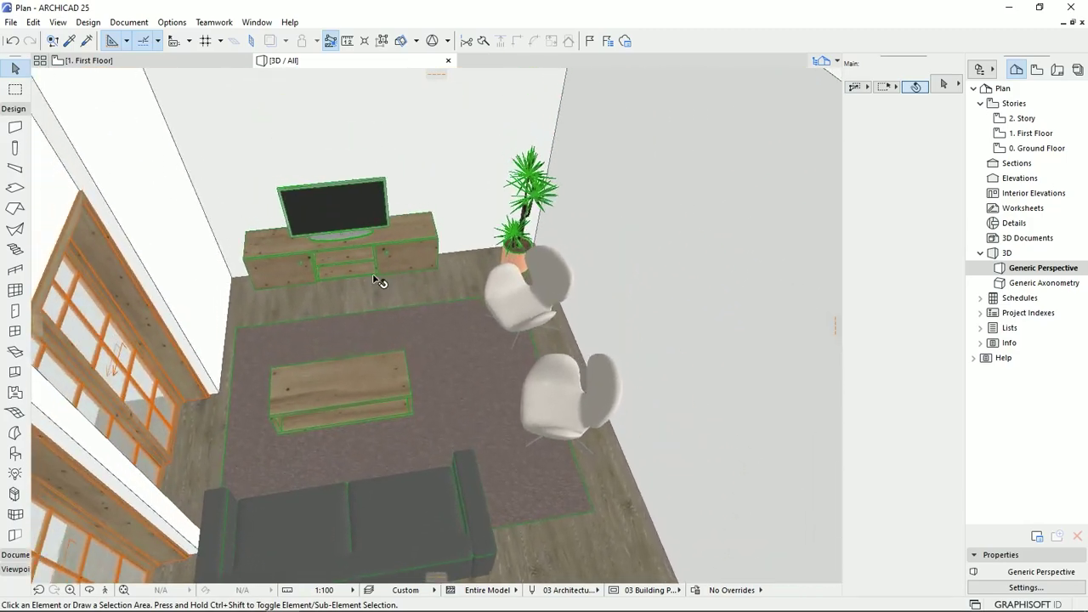
pyautogui.scroll(-4, 476, 449)
pyautogui.keyDown('shift'); pyautogui.moveTo(471, 448); pyautogui.dragTo(831, 448, button='middle'); pyautogui.keyUp('shift')
pyautogui.moveTo(695, 343); pyautogui.dragTo(604, 356, button='middle')
pyautogui.scroll(6, 602, 355)
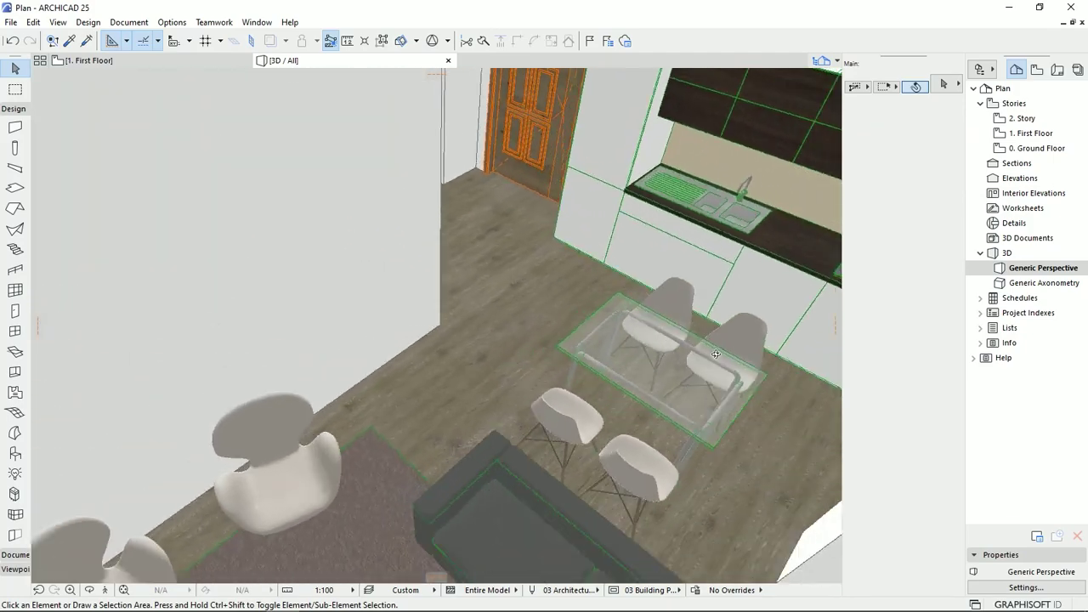
# Inspect the kitchen units, sink, hob and extractor hood up close in 3D and select the drawer base cabinet beside the hob
pyautogui.moveTo(713, 247); pyautogui.dragTo(504, 380, button='middle')
pyautogui.scroll(1, 680, 340)
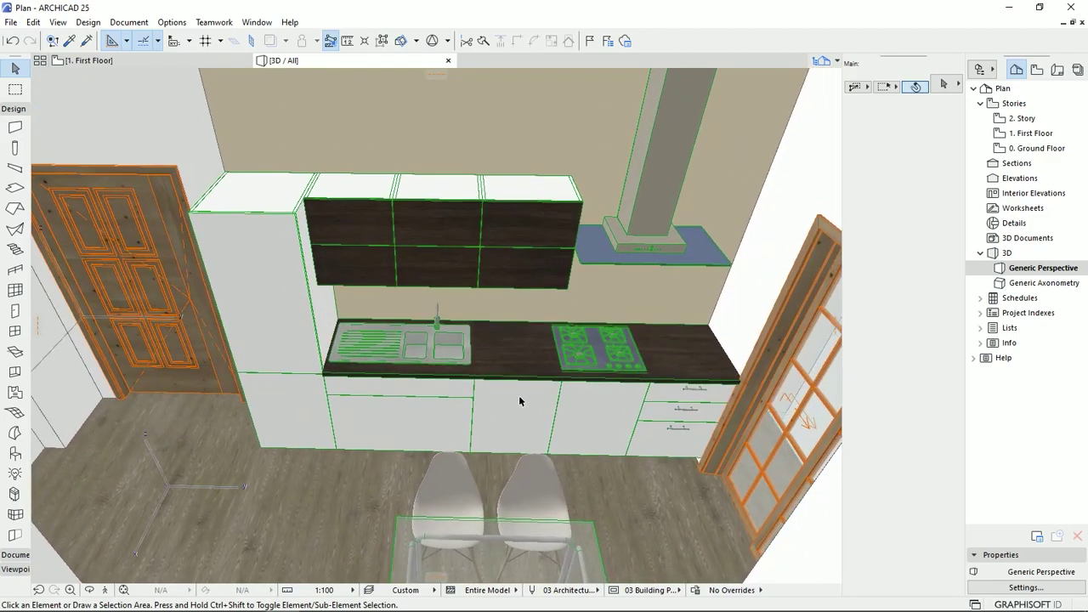
pyautogui.scroll(-5, 518, 399)
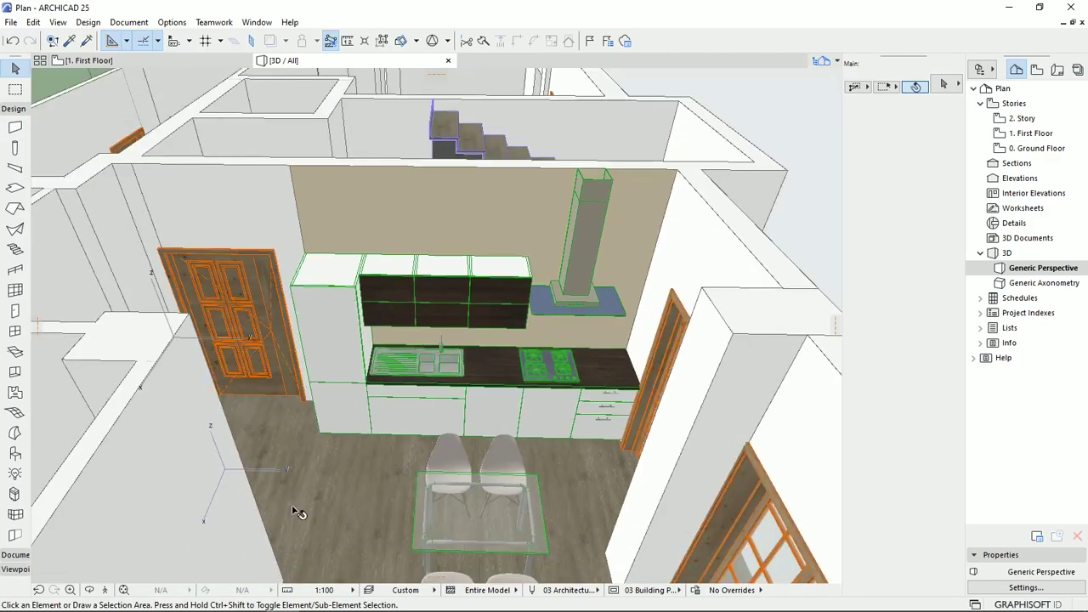
pyautogui.scroll(5, 473, 417)
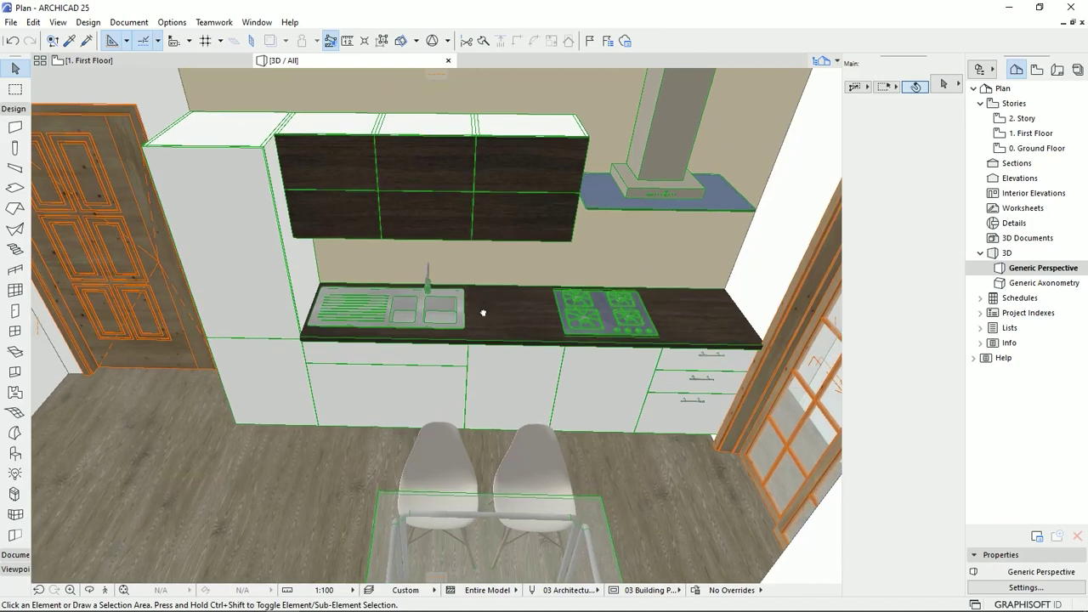
pyautogui.click(485, 219)
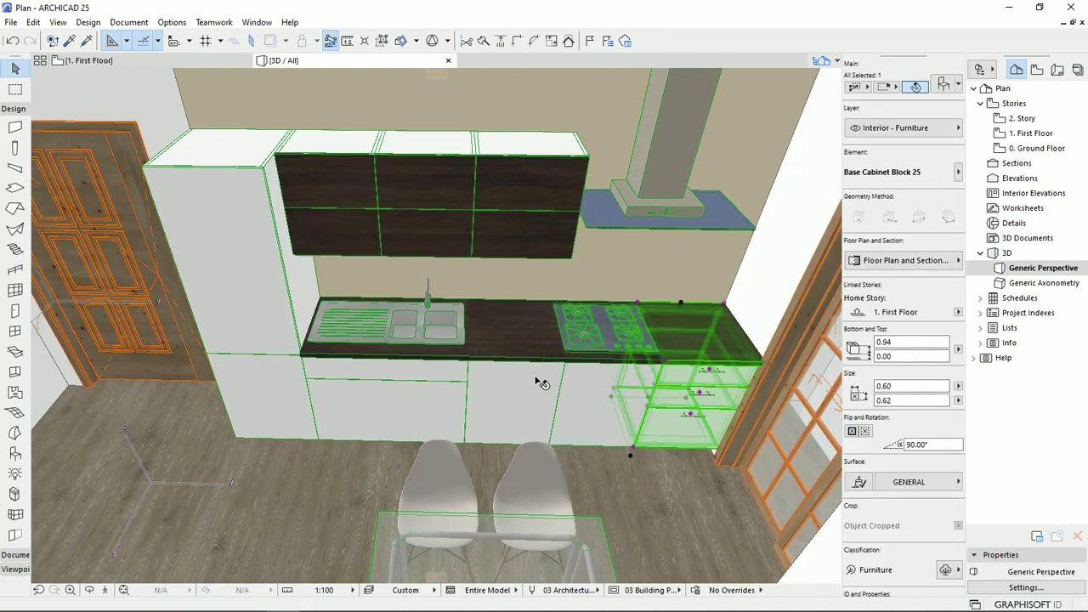
# Clear the cabinet selection and examine the whole furnished apartment from several angles in 3D, covering the living area, bathroom and both bedrooms
pyautogui.scroll(-8, 541, 382)
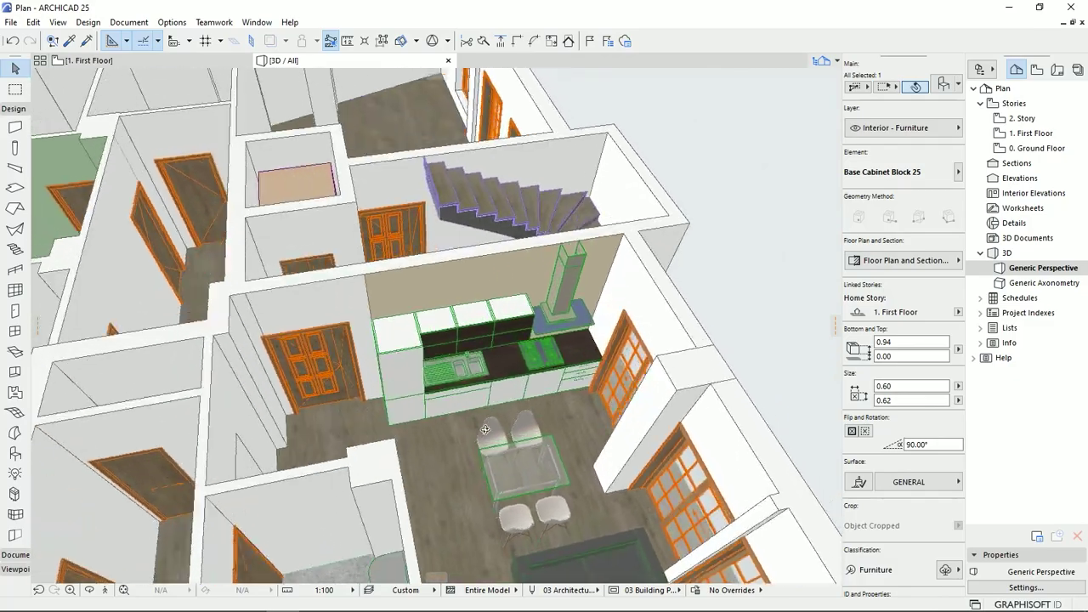
pyautogui.keyDown('shift'); pyautogui.moveTo(485, 429); pyautogui.dragTo(399, 229, button='middle'); pyautogui.keyUp('shift')
pyautogui.scroll(-1, 447, 379)
pyautogui.keyDown('shift'); pyautogui.moveTo(412, 422); pyautogui.dragTo(524, 325, button='middle'); pyautogui.keyUp('shift')
pyautogui.click(600, 518)
pyautogui.moveTo(477, 374); pyautogui.dragTo(677, 408, button='middle')
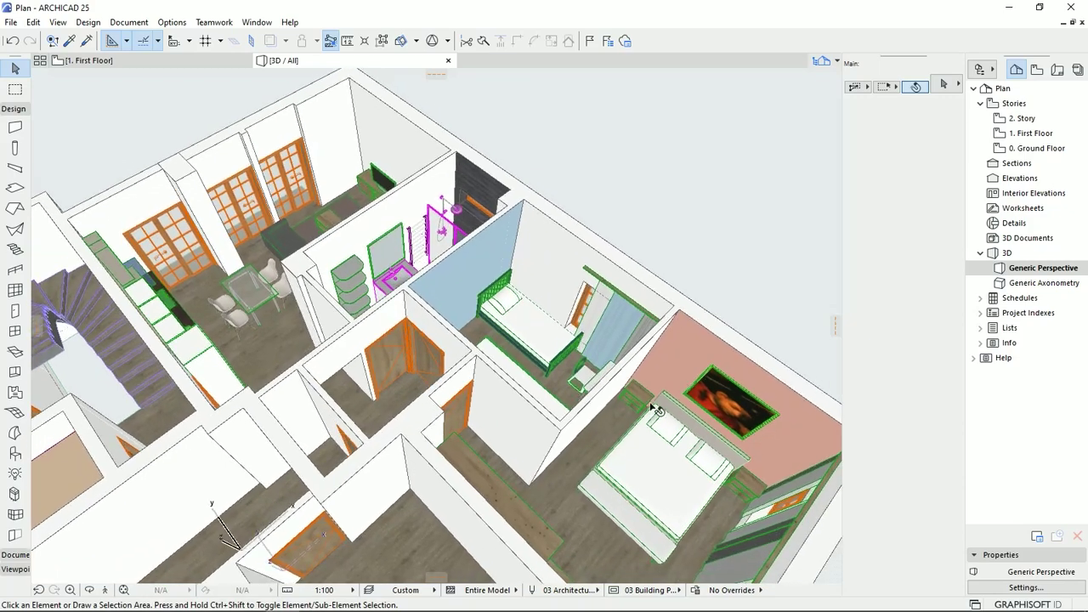
pyautogui.keyDown('shift'); pyautogui.moveTo(466, 321); pyautogui.dragTo(534, 414, button='middle'); pyautogui.keyUp('shift')
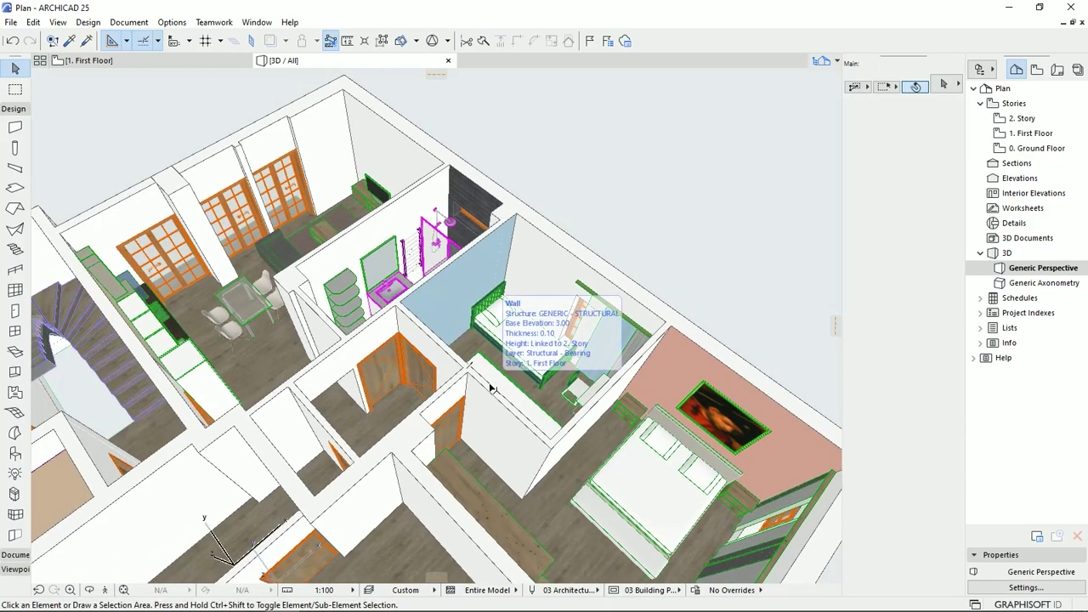
pyautogui.moveTo(458, 378); pyautogui.dragTo(479, 395, button='middle')
pyautogui.keyDown('shift'); pyautogui.moveTo(538, 453); pyautogui.dragTo(729, 313, button='middle'); pyautogui.keyUp('shift')
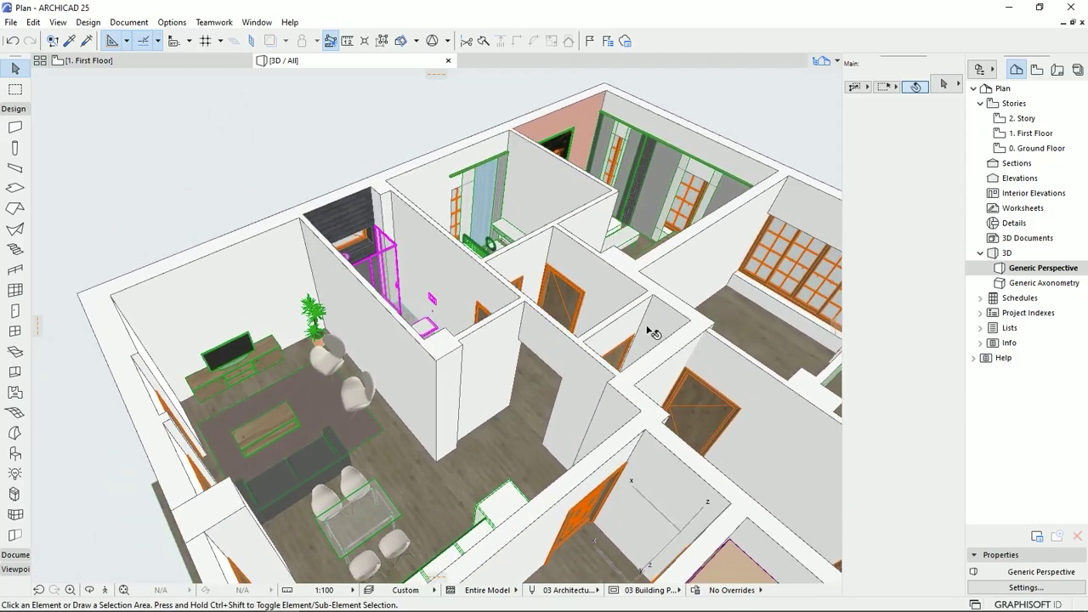
pyautogui.keyDown('shift'); pyautogui.moveTo(616, 336); pyautogui.dragTo(502, 432, button='middle'); pyautogui.keyUp('shift')
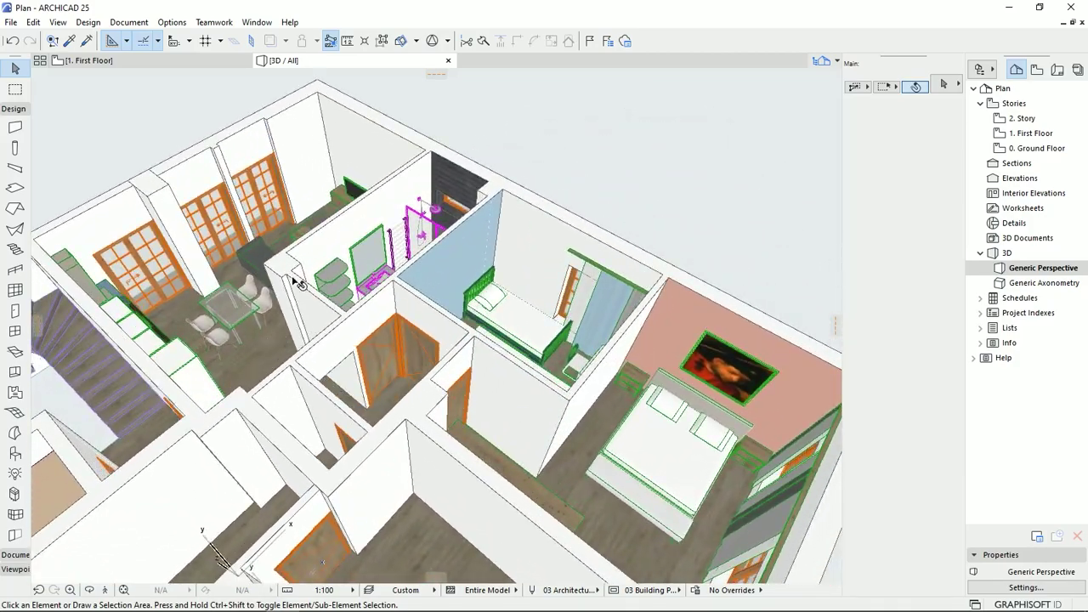
pyautogui.keyDown('shift'); pyautogui.moveTo(476, 349); pyautogui.dragTo(467, 391, button='middle'); pyautogui.keyUp('shift')
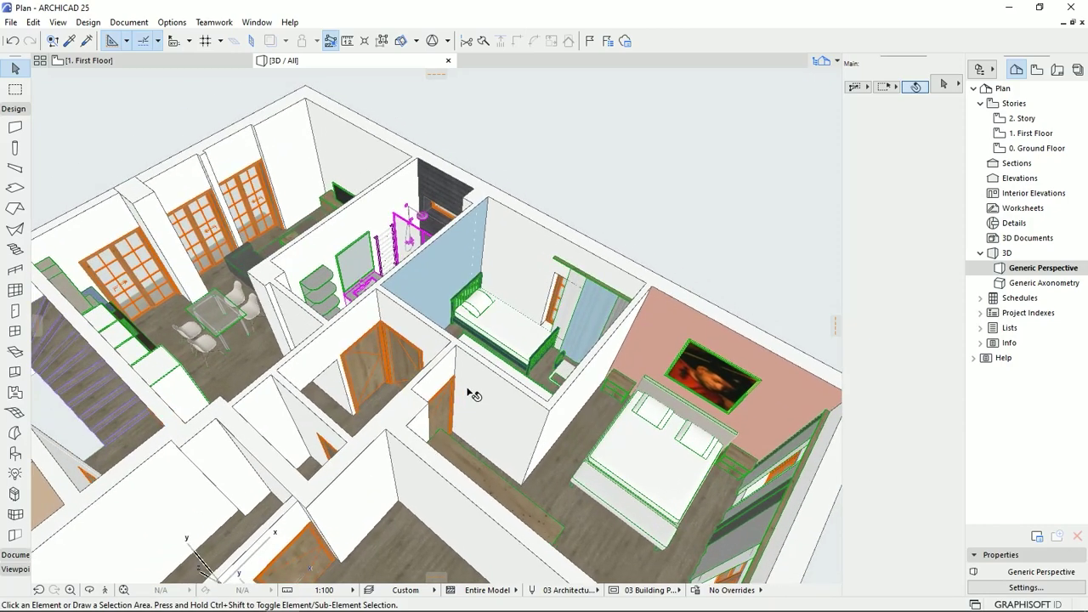